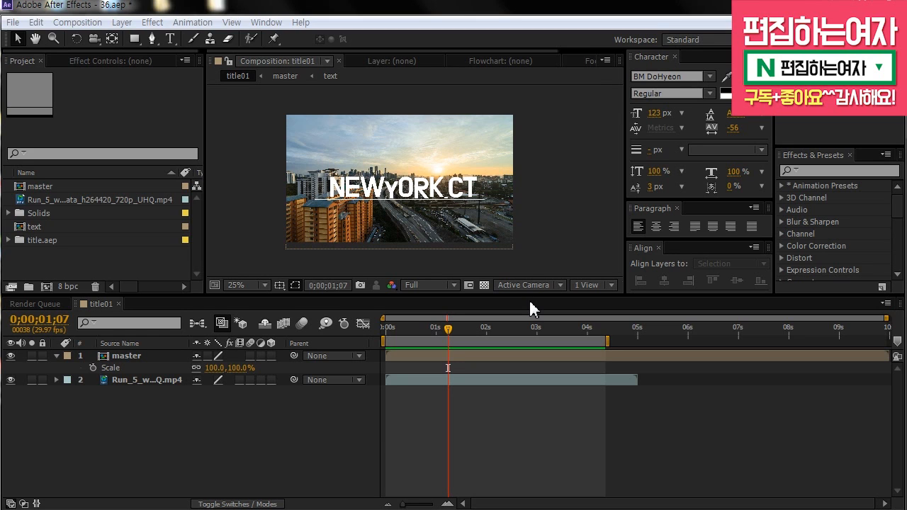
Scrub through and play back the title01 composition to review its title animation over the city footage.
{"action": "left_click_drag", "start_coordinate": [469, 328], "coordinate": [385, 327]}
{"action": "left_click", "coordinate": [259, 292]}
{"action": "left_click", "coordinate": [287, 27]}
{"action": "left_click", "coordinate": [391, 327]}
{"action": "left_click_drag", "start_coordinate": [391, 327], "coordinate": [403, 328]}
{"action": "left_click_drag", "start_coordinate": [407, 295], "coordinate": [606, 376]}
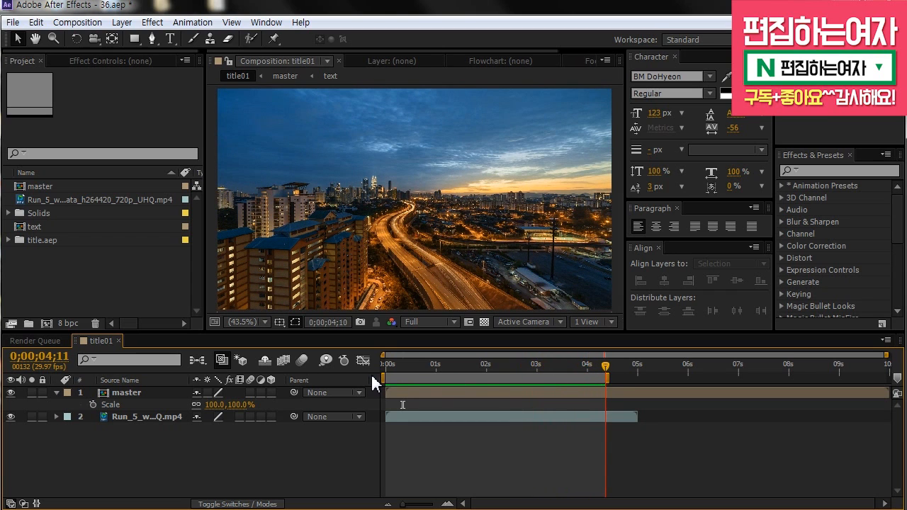
{"action": "key", "text": "space"}
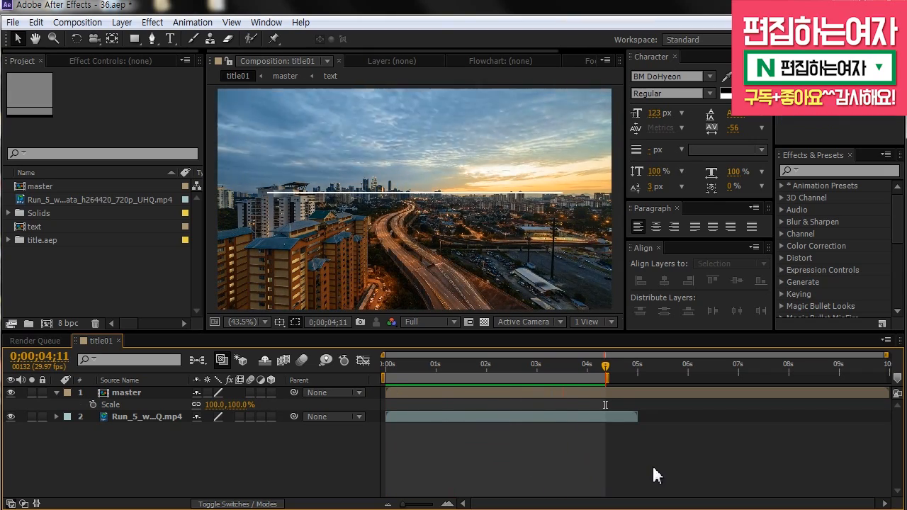
{"action": "key", "text": "space"}
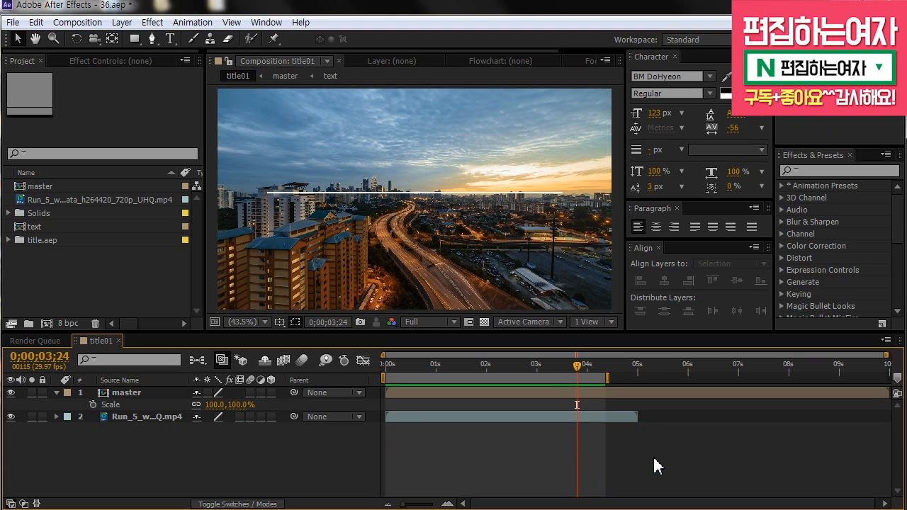
{"action": "left_click", "coordinate": [583, 466]}
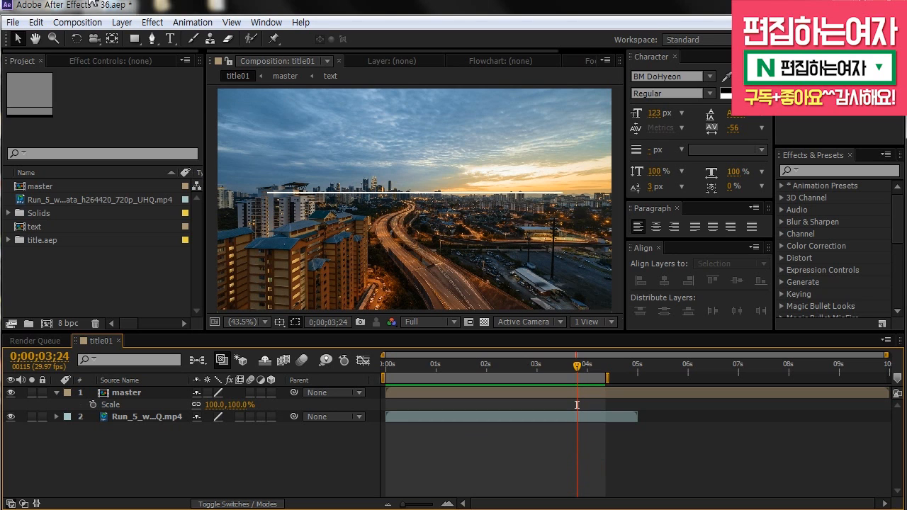
Create a new composition named "mini title" with the HDV/HDTV 720 29.97 preset, 1280 x 720 px, and a duration of 0;00;10;00.
{"action": "left_click", "coordinate": [77, 22]}
{"action": "left_click", "coordinate": [105, 40]}
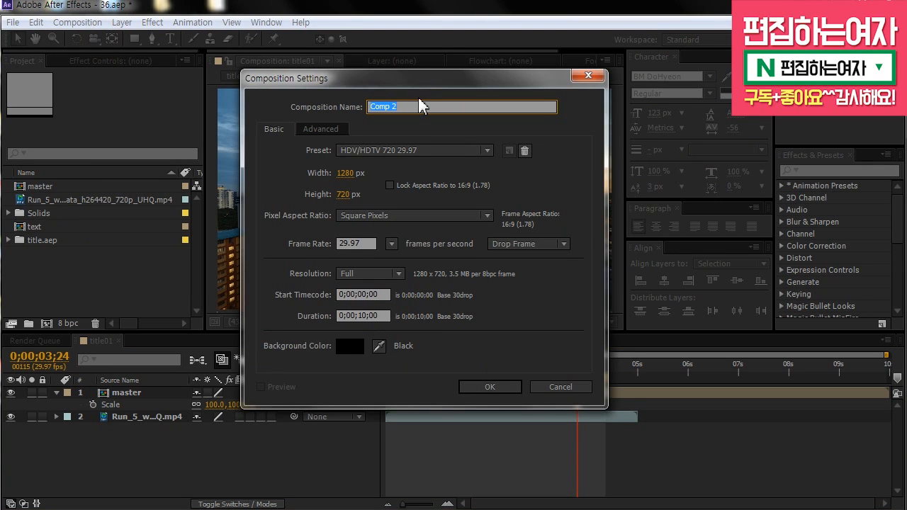
{"action": "left_click_drag", "start_coordinate": [417, 76], "coordinate": [430, 96]}
{"action": "type", "text": "mini title"}
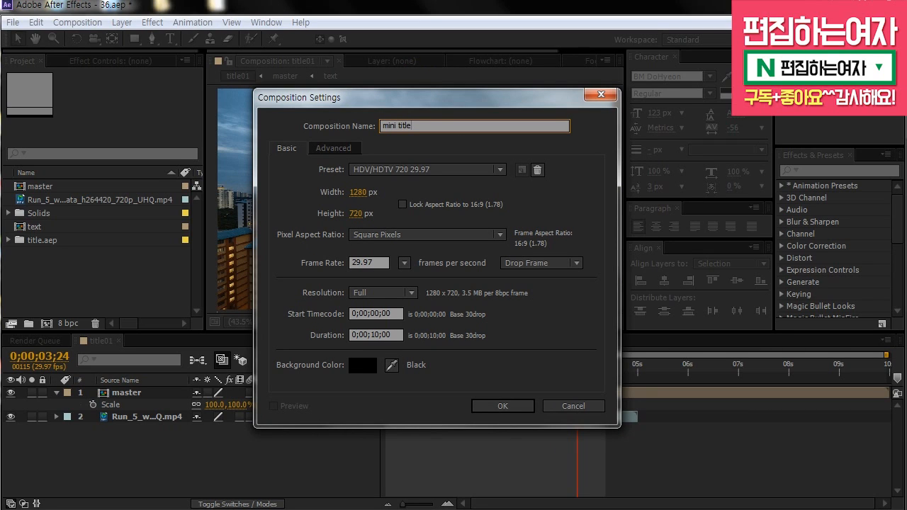
{"action": "key", "text": "Tab"}
{"action": "key", "text": "Tab"}
{"action": "key", "text": "Tab"}
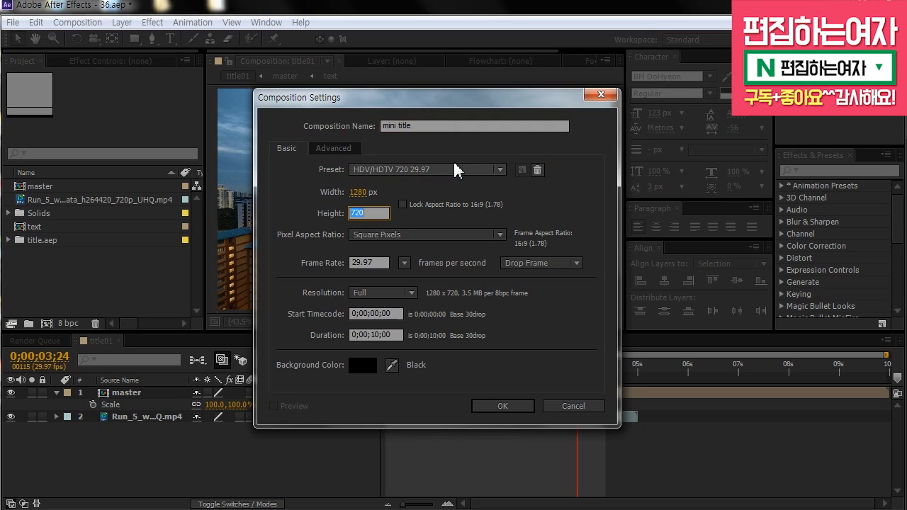
{"action": "left_click", "coordinate": [384, 235]}
{"action": "left_click", "coordinate": [393, 251]}
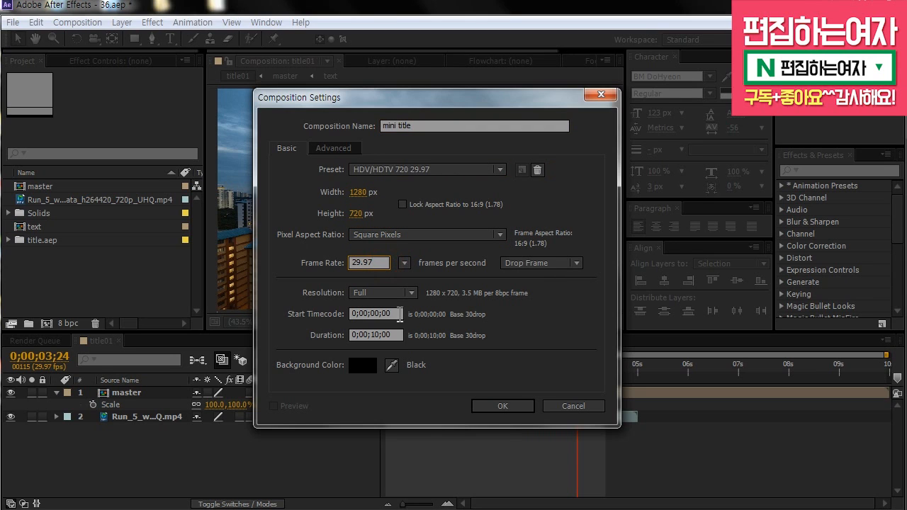
{"action": "left_click", "coordinate": [396, 329]}
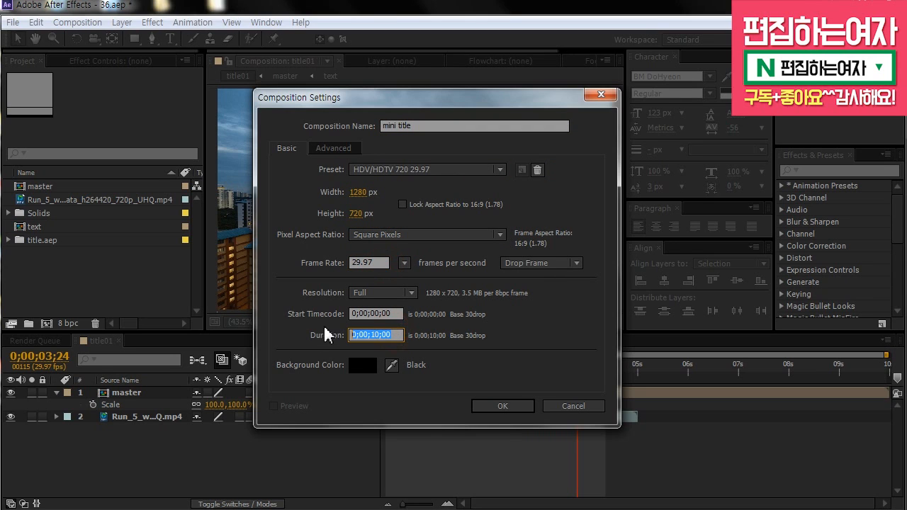
{"action": "left_click", "coordinate": [522, 407]}
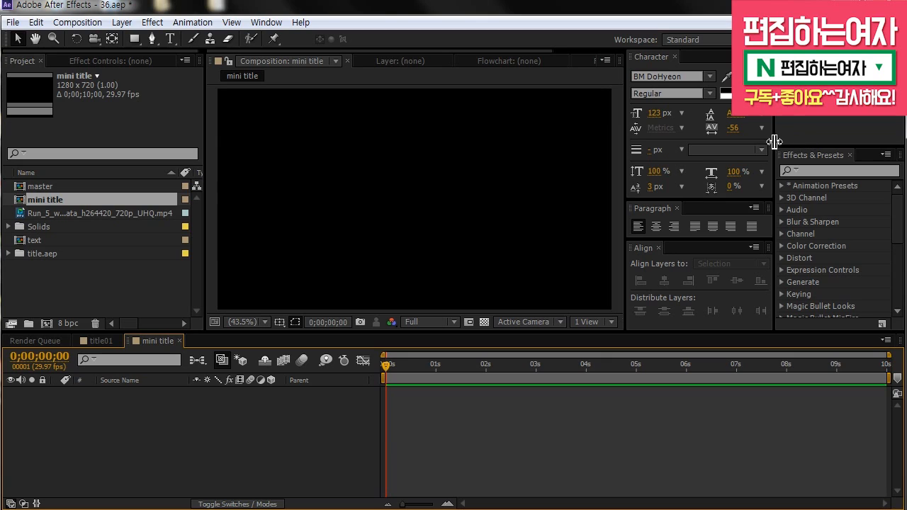
Add a text layer reading "NEWYORK.CT" to the mini title composition.
{"action": "left_click_drag", "start_coordinate": [774, 141], "coordinate": [784, 141]}
{"action": "left_click_drag", "start_coordinate": [626, 149], "coordinate": [637, 149]}
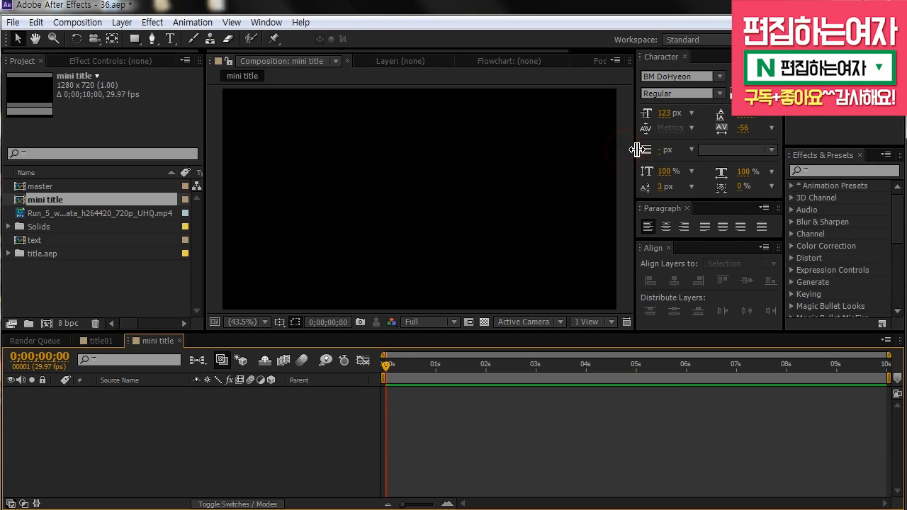
{"action": "left_click", "coordinate": [171, 41]}
{"action": "left_click", "coordinate": [170, 40]}
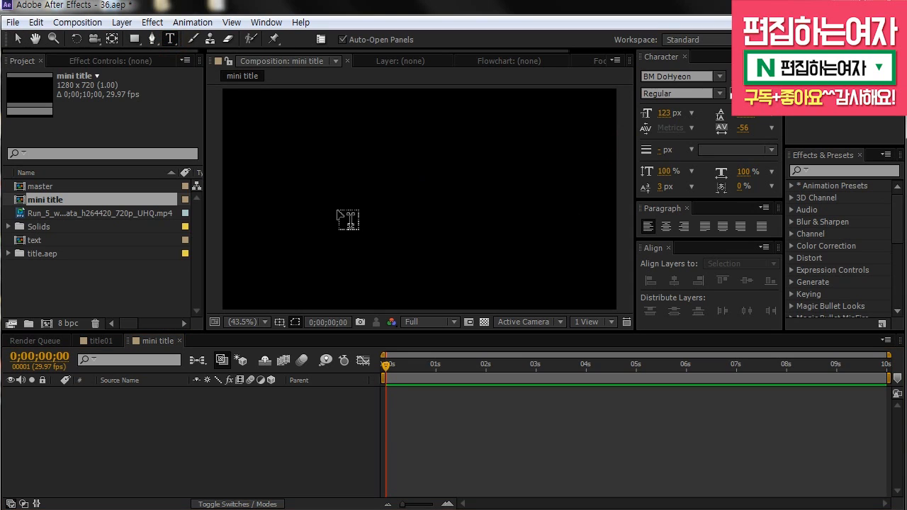
{"action": "left_click", "coordinate": [333, 220]}
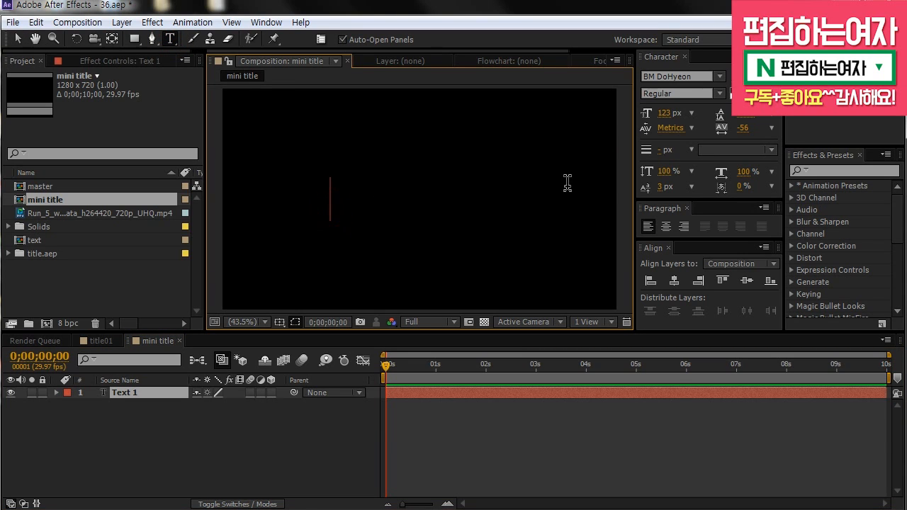
{"action": "type", "text": "NEWYOU"}
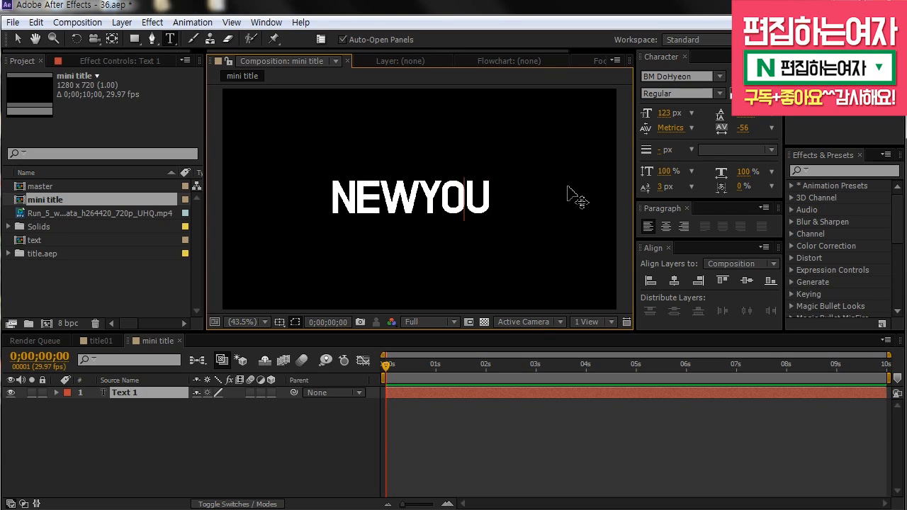
{"action": "key", "text": "BackSpace"}
{"action": "type", "text": "RK."}
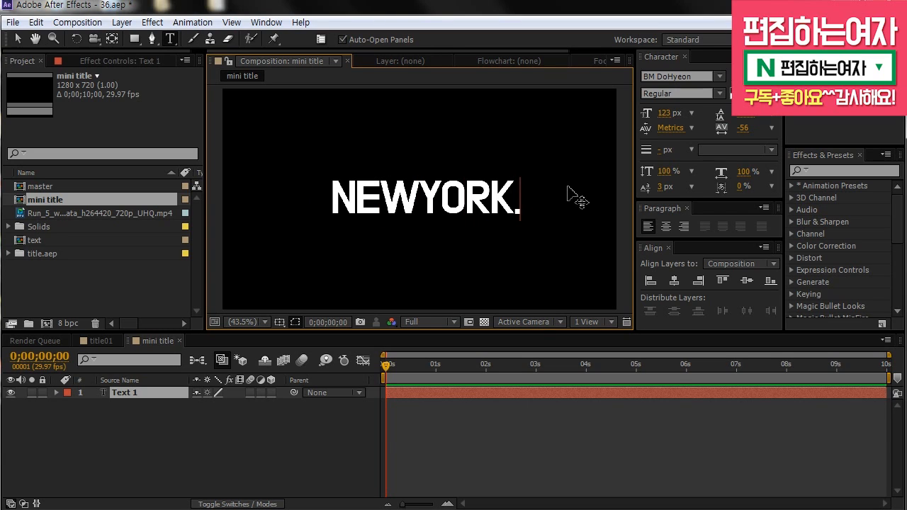
{"action": "type", "text": "CT"}
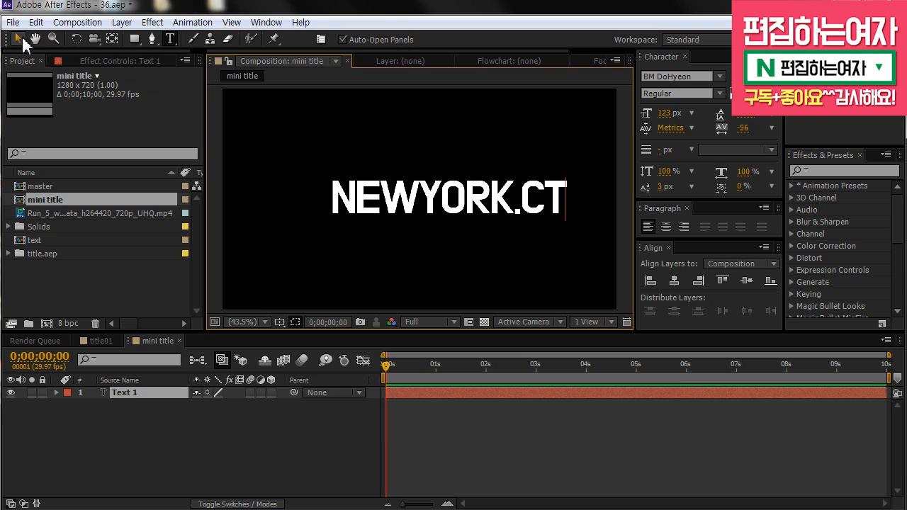
Centre the NEWYORK.CT text layer horizontally and vertically within the composition, then deselect it.
{"action": "left_click", "coordinate": [22, 37]}
{"action": "left_click_drag", "start_coordinate": [468, 197], "coordinate": [437, 203]}
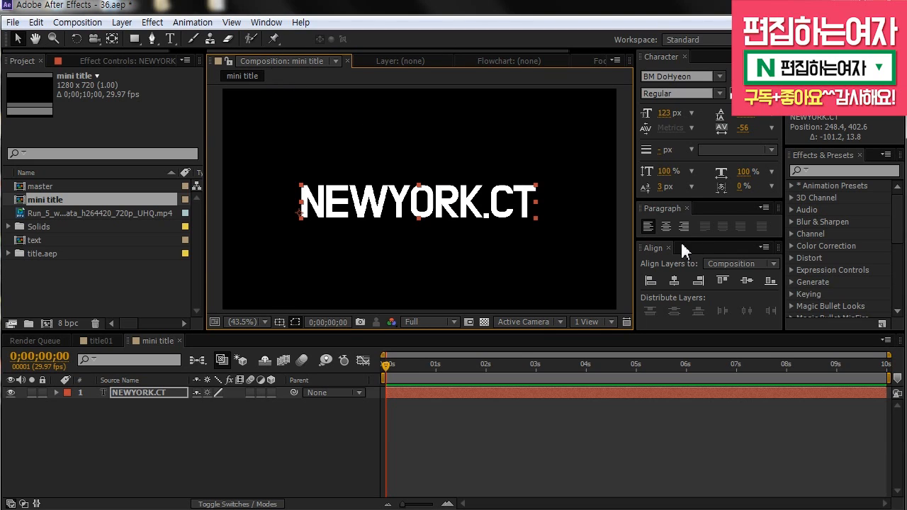
{"action": "left_click", "coordinate": [654, 254]}
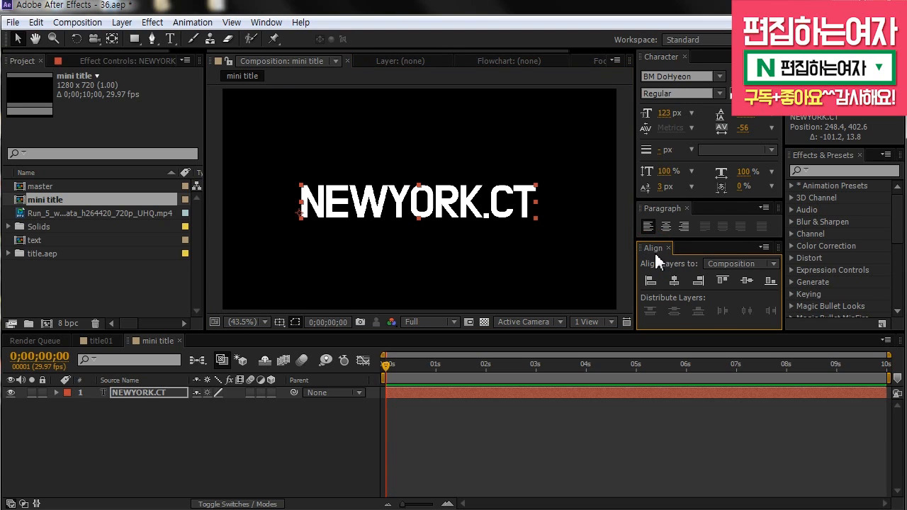
{"action": "left_click", "coordinate": [267, 24]}
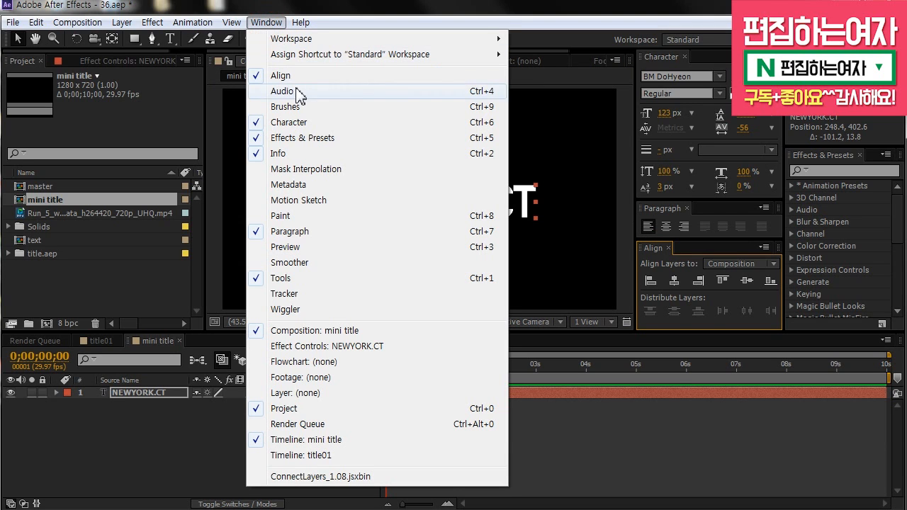
{"action": "left_click", "coordinate": [704, 432]}
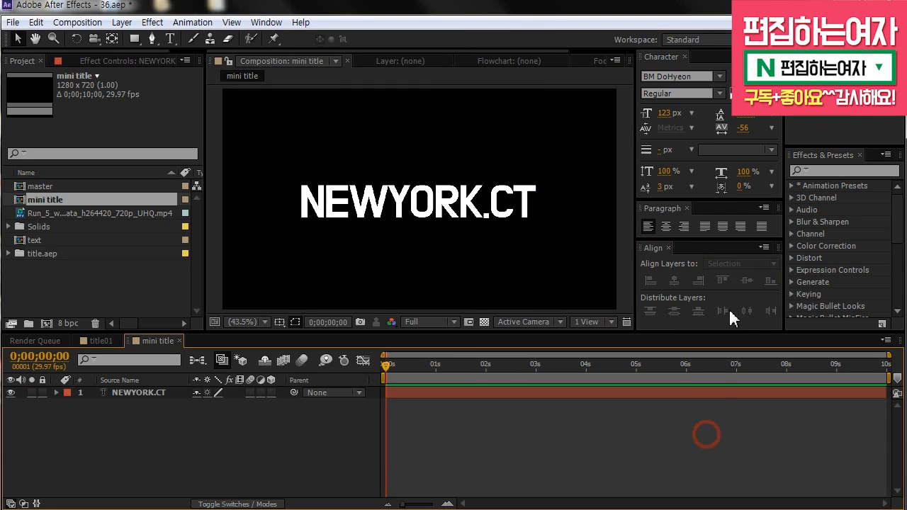
{"action": "left_click", "coordinate": [486, 228]}
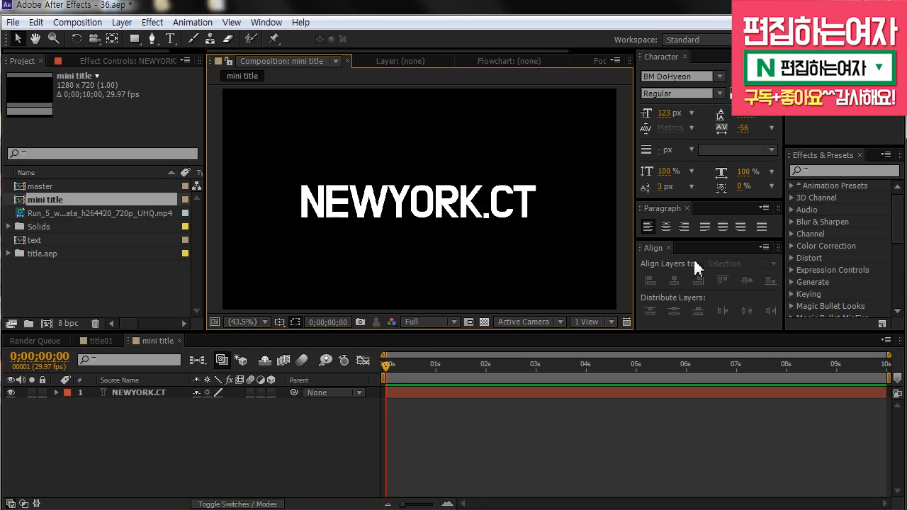
{"action": "left_click", "coordinate": [474, 209]}
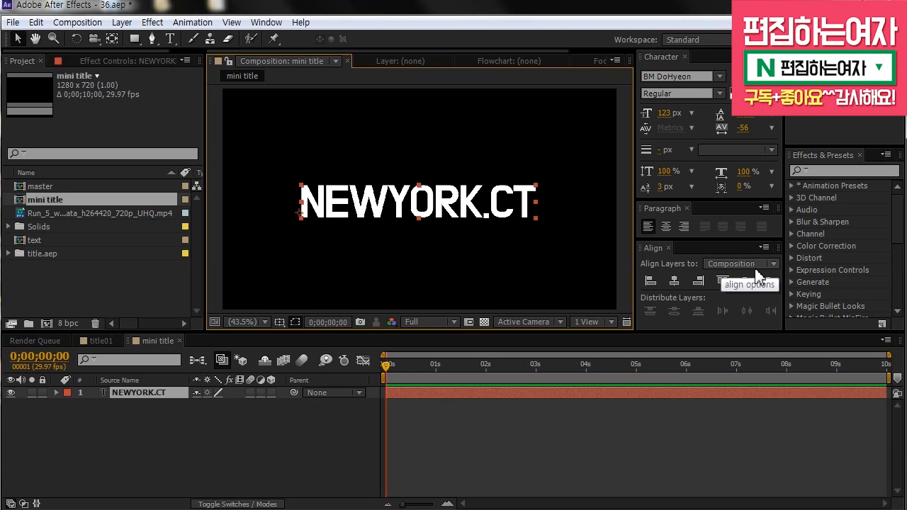
{"action": "left_click", "coordinate": [675, 283]}
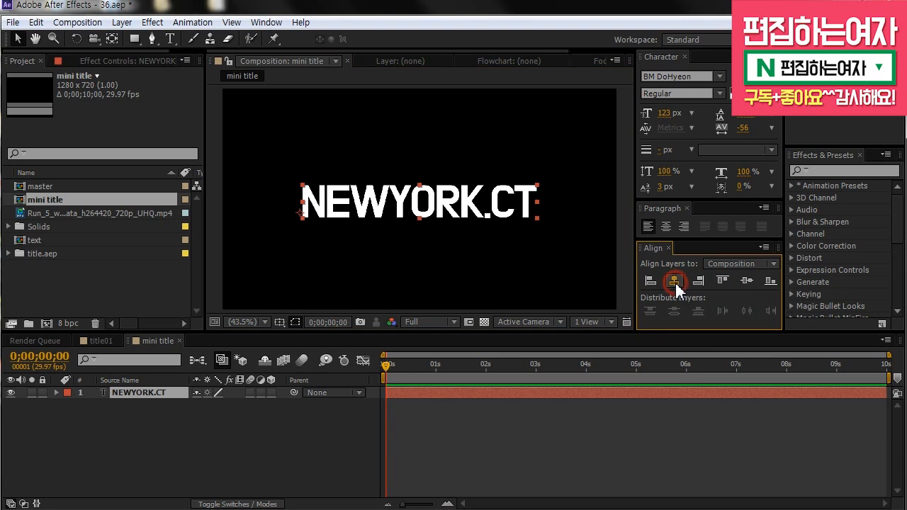
{"action": "left_click", "coordinate": [745, 282]}
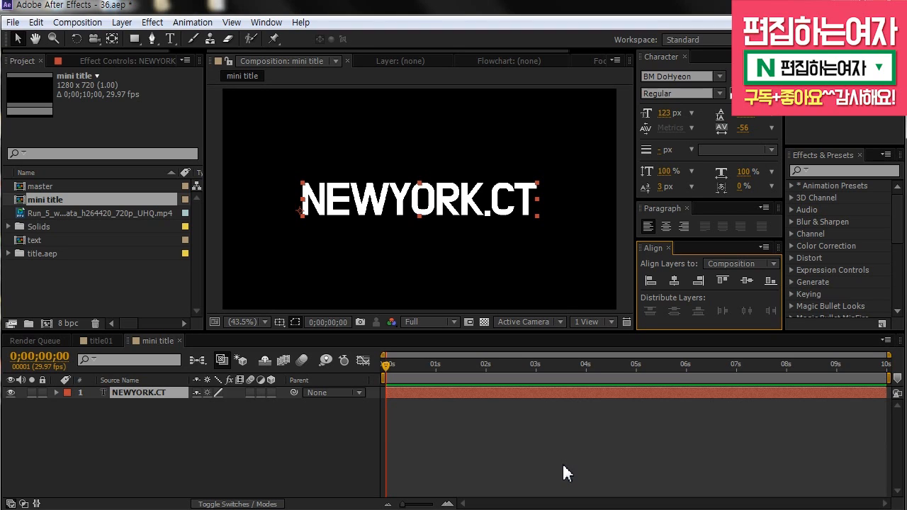
{"action": "left_click", "coordinate": [462, 125]}
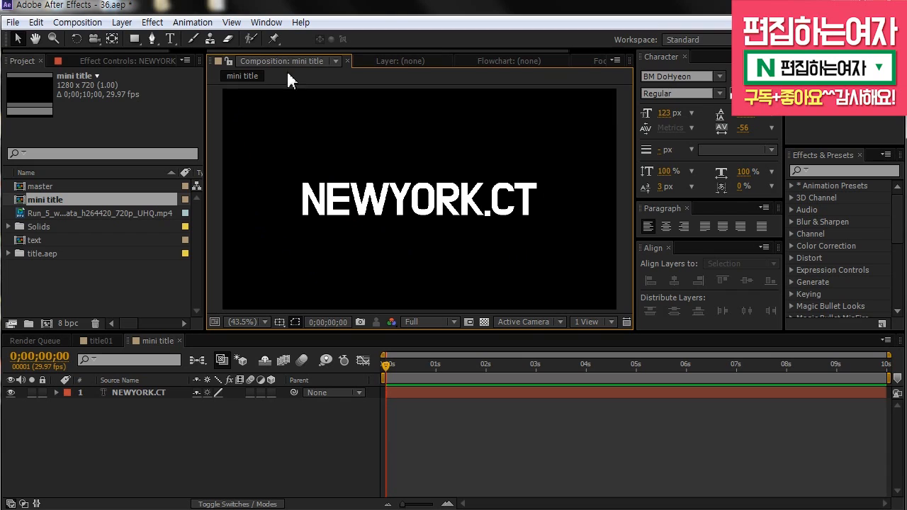
Show the rulers and place two horizontal guides, one beneath the text and one above it at about 302.
{"action": "left_click", "coordinate": [280, 323]}
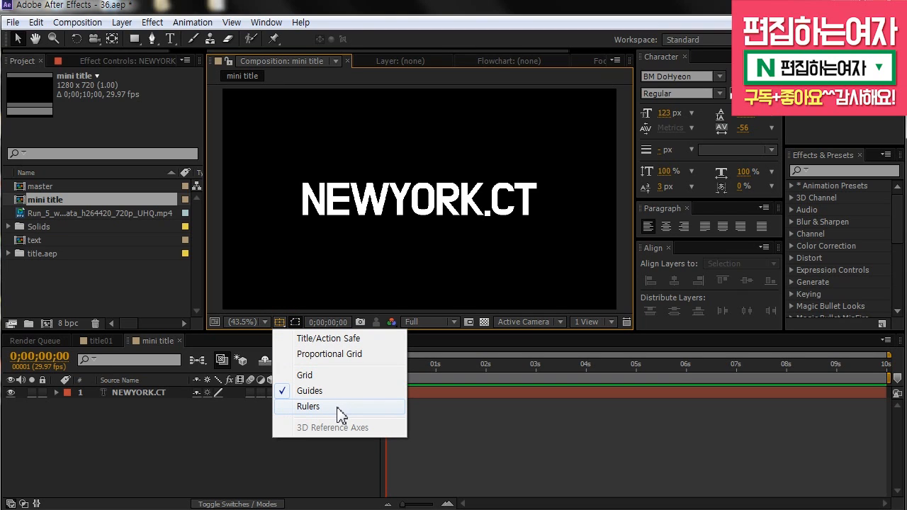
{"action": "left_click", "coordinate": [319, 257]}
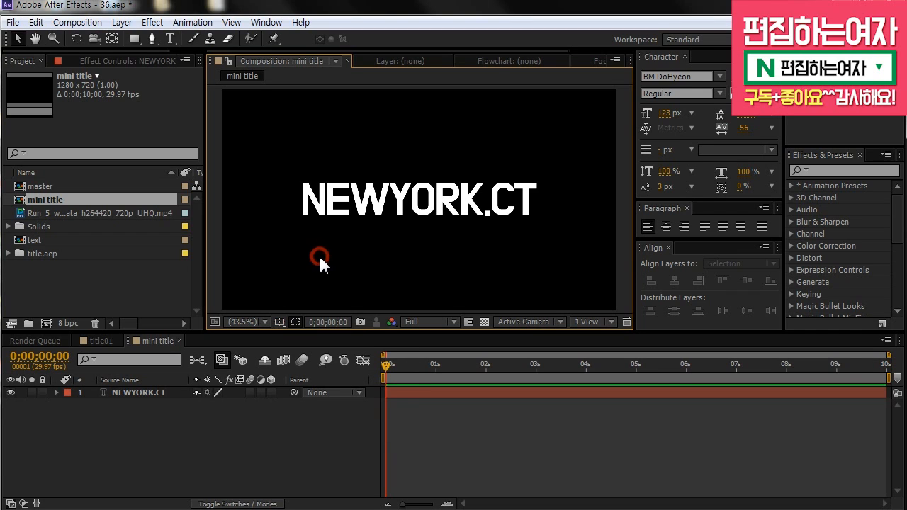
{"action": "left_click", "coordinate": [403, 219]}
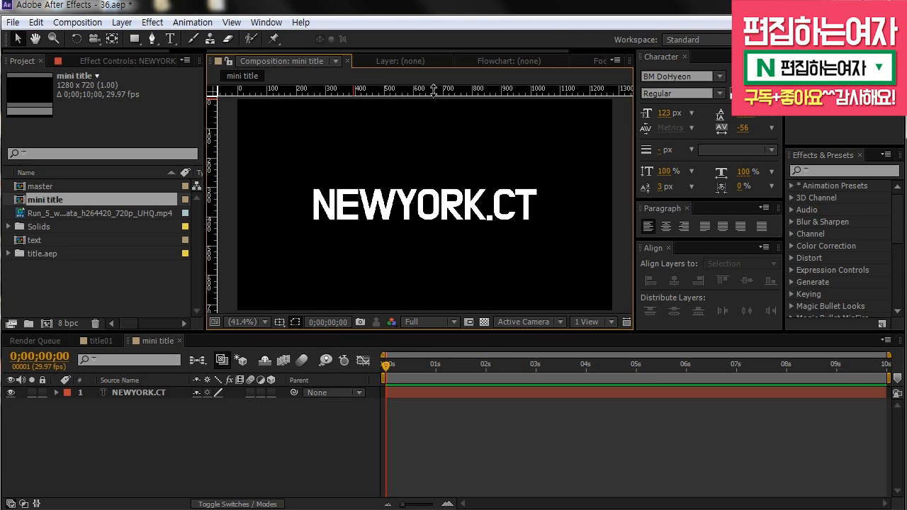
{"action": "left_click_drag", "start_coordinate": [433, 90], "coordinate": [435, 223]}
{"action": "left_click_drag", "start_coordinate": [434, 89], "coordinate": [434, 188]}
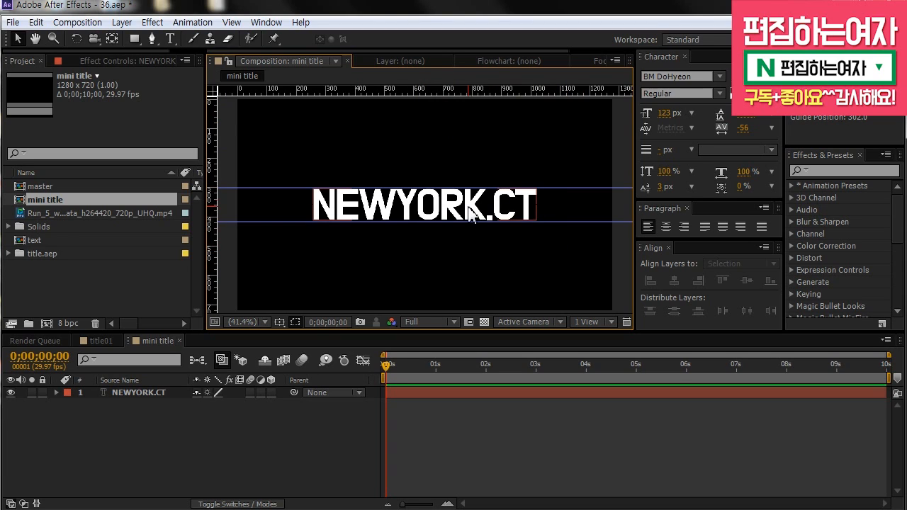
Fine-tune both guides against the letters' lower and upper edges, moving the upper guide to 303.
{"action": "scroll", "coordinate": [483, 202], "scroll_direction": "up", "scroll_amount": 3}
{"action": "left_click_drag", "start_coordinate": [522, 257], "coordinate": [523, 247]}
{"action": "left_click_drag", "start_coordinate": [509, 163], "coordinate": [511, 164]}
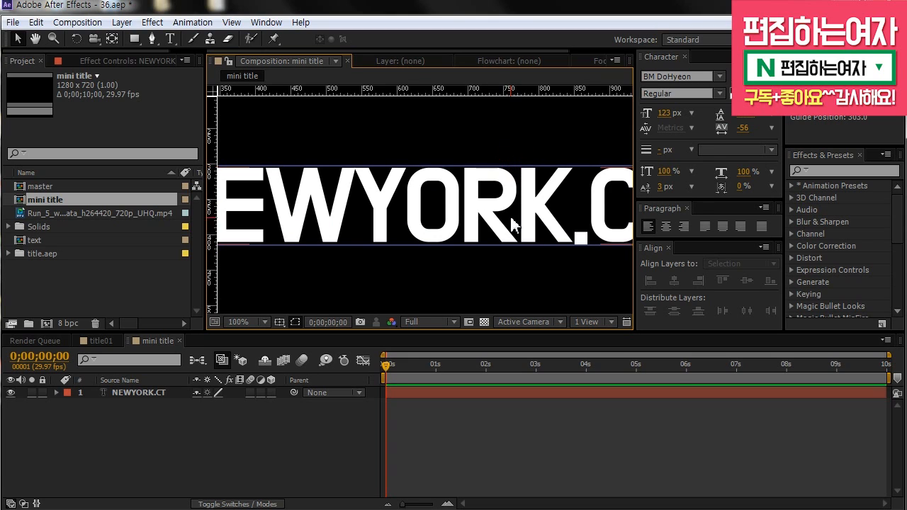
{"action": "scroll", "coordinate": [512, 219], "scroll_direction": "down", "scroll_amount": 4}
{"action": "scroll", "coordinate": [376, 249], "scroll_direction": "up", "scroll_amount": 2}
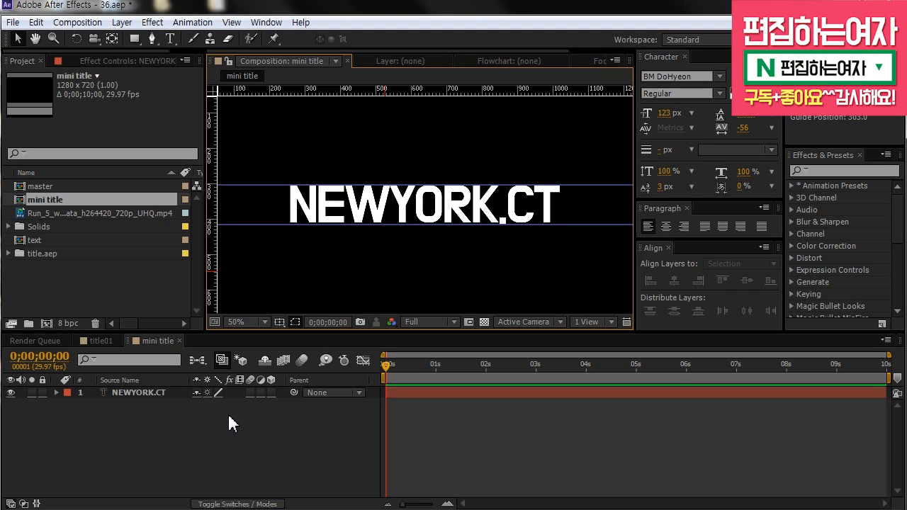
Add a Position text animator to the NEWYORK.CT layer.
{"action": "left_click", "coordinate": [152, 392]}
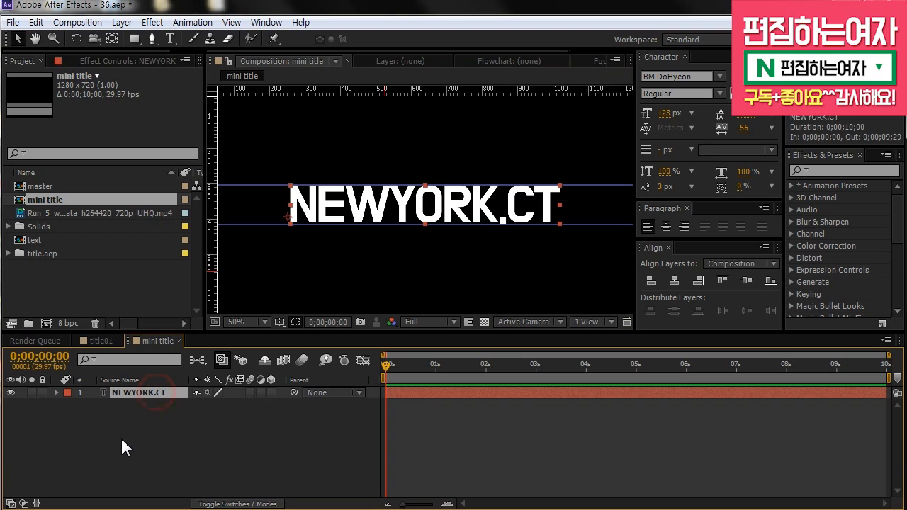
{"action": "left_click", "coordinate": [56, 392]}
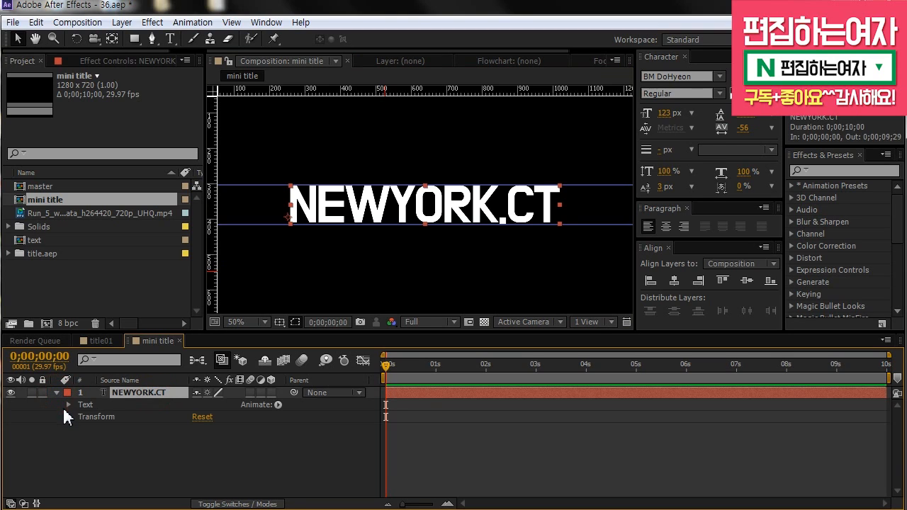
{"action": "left_click", "coordinate": [278, 404]}
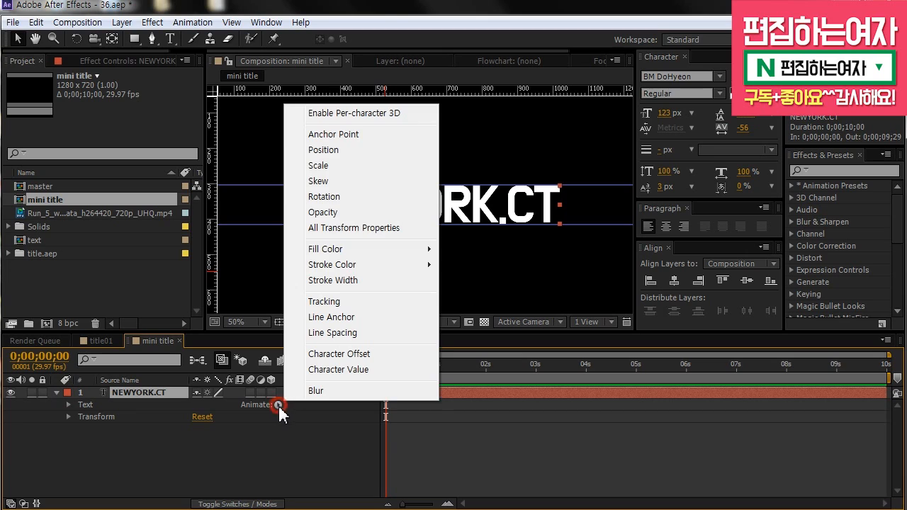
{"action": "left_click", "coordinate": [323, 149]}
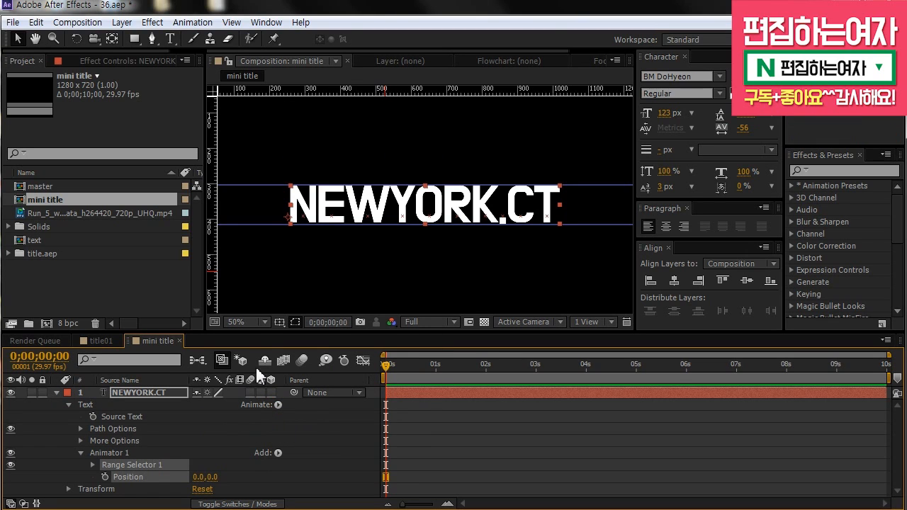
Rename the NEWYORK.CT layer's text animator as in.
{"action": "left_click", "coordinate": [196, 439]}
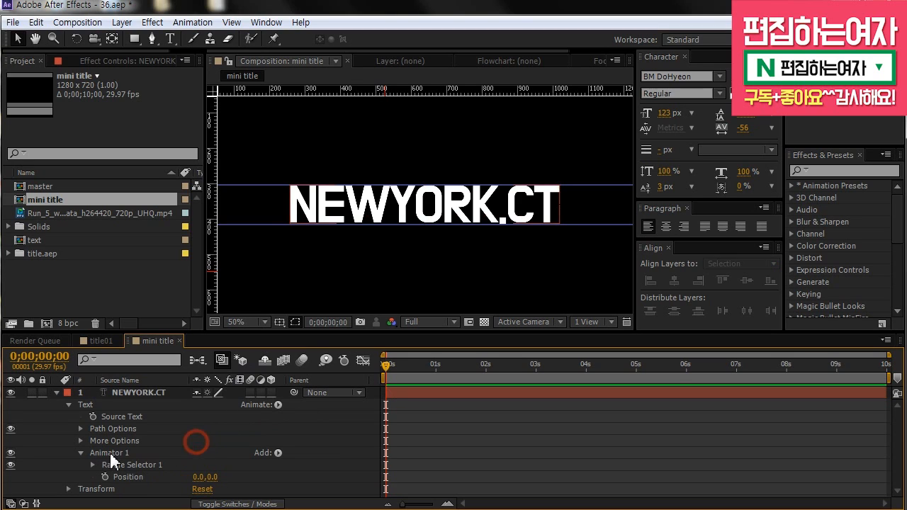
{"action": "left_click", "coordinate": [117, 453]}
{"action": "left_click", "coordinate": [107, 453]}
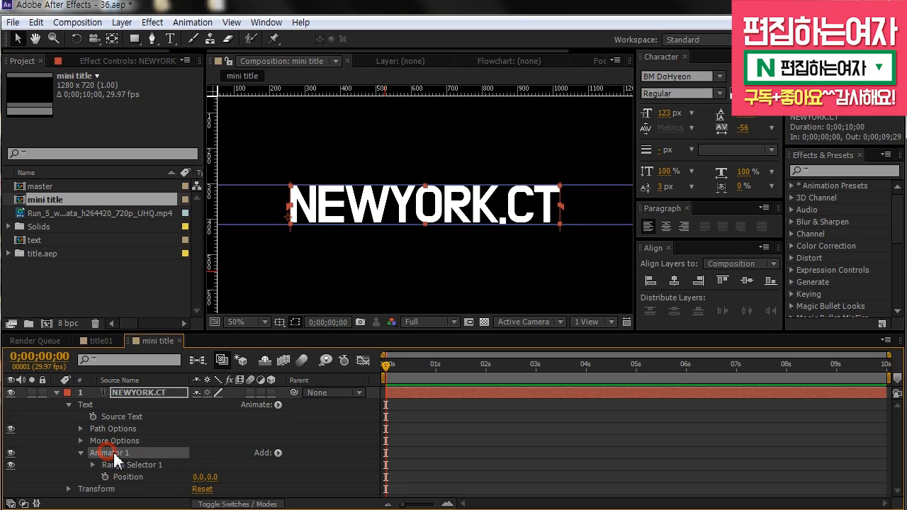
{"action": "key", "text": "Return"}
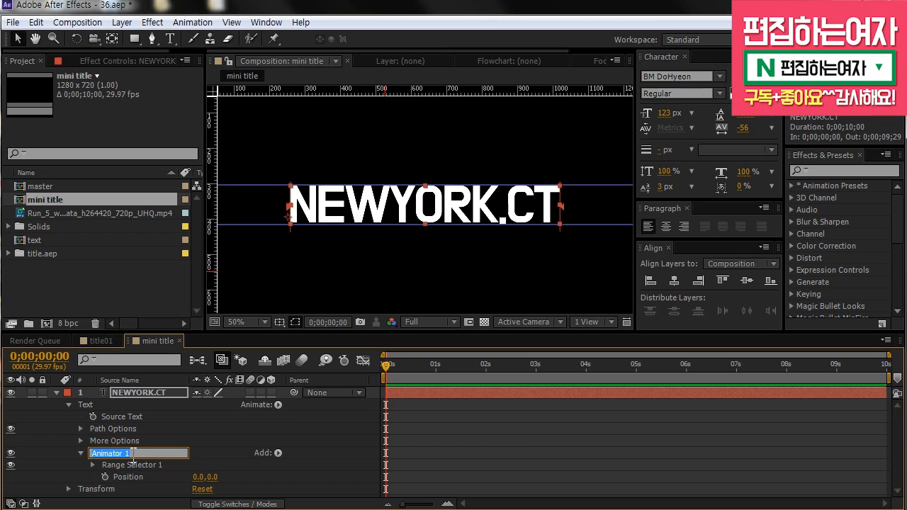
{"action": "type", "text": "in"}
{"action": "key", "text": "Return"}
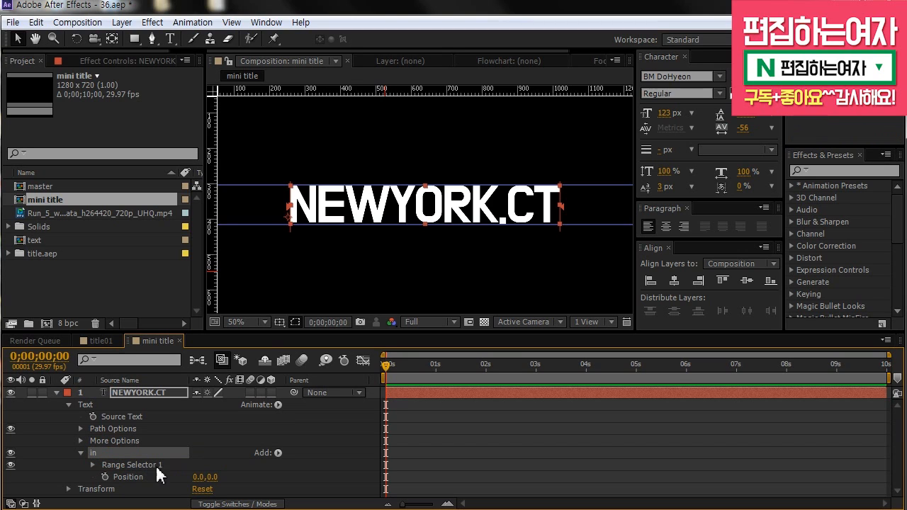
Enlarge the timeline area, set the in animator's Position to 0.0, 118.0, and expand its Range Selector 1 properties.
{"action": "left_click_drag", "start_coordinate": [262, 330], "coordinate": [261, 303]}
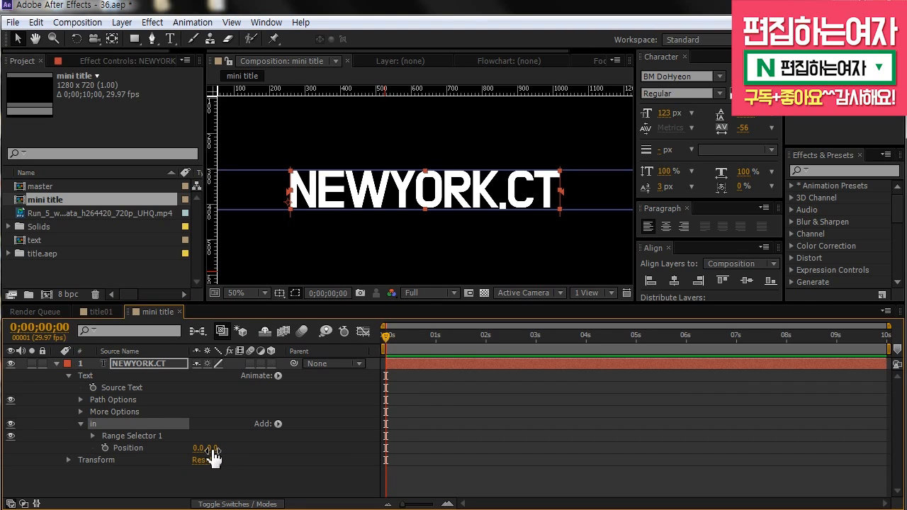
{"action": "left_click_drag", "start_coordinate": [212, 449], "coordinate": [293, 450]}
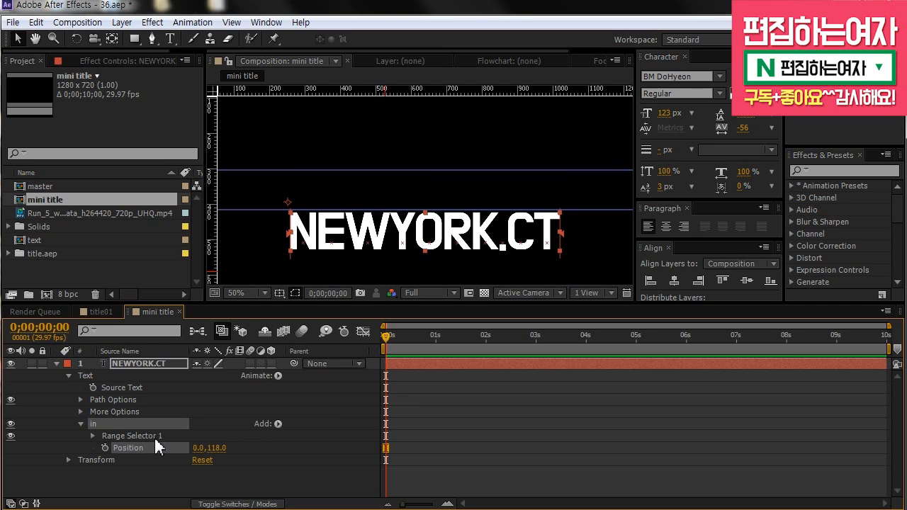
{"action": "left_click", "coordinate": [93, 436]}
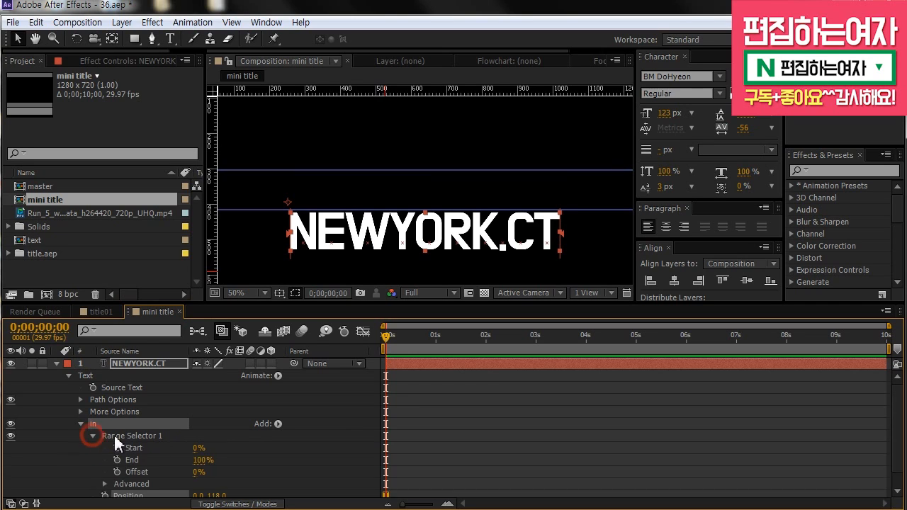
{"action": "scroll", "coordinate": [200, 441], "scroll_direction": "down", "scroll_amount": 1}
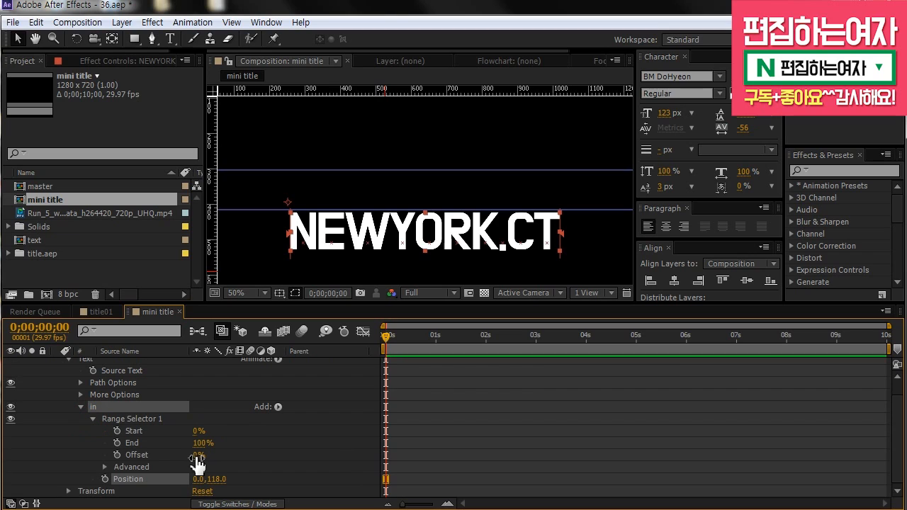
Try raising the range selector's Offset to 100%, and undo that change.
{"action": "left_click_drag", "start_coordinate": [200, 455], "coordinate": [273, 454]}
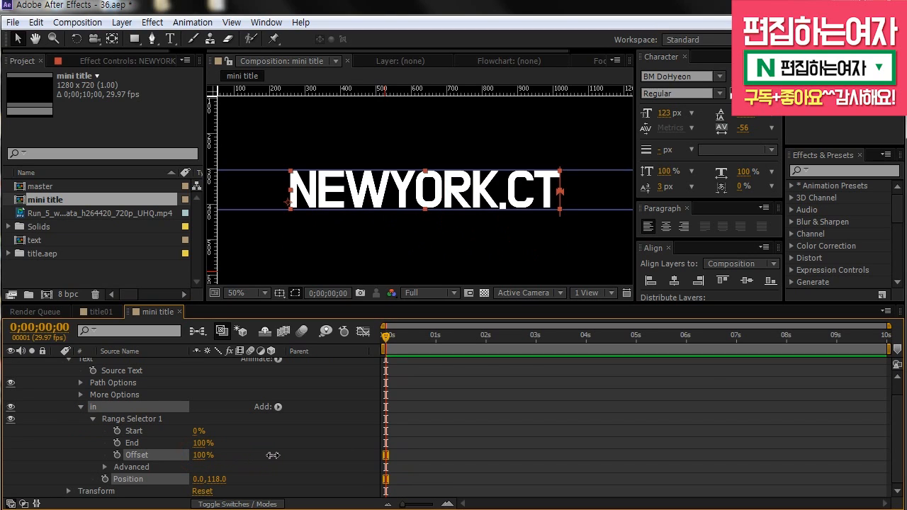
{"action": "key", "text": "ctrl+z"}
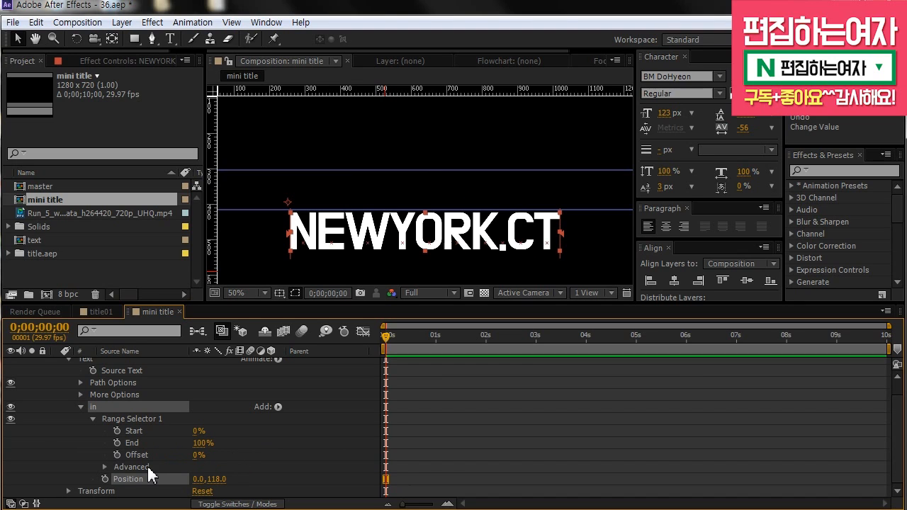
In Range Selector 1's Advanced options, set Shape to Ramp Up and Ease Low to 85%.
{"action": "left_click", "coordinate": [104, 466]}
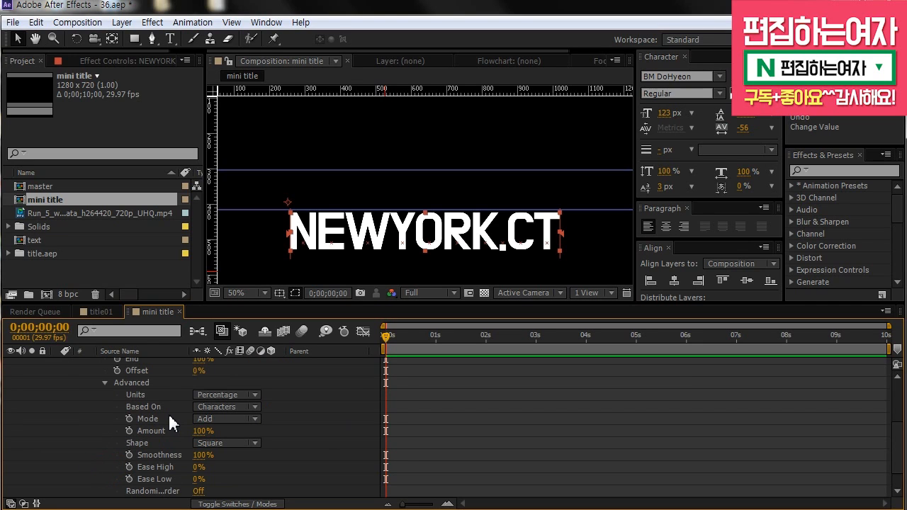
{"action": "scroll", "coordinate": [141, 413], "scroll_direction": "down", "scroll_amount": 2}
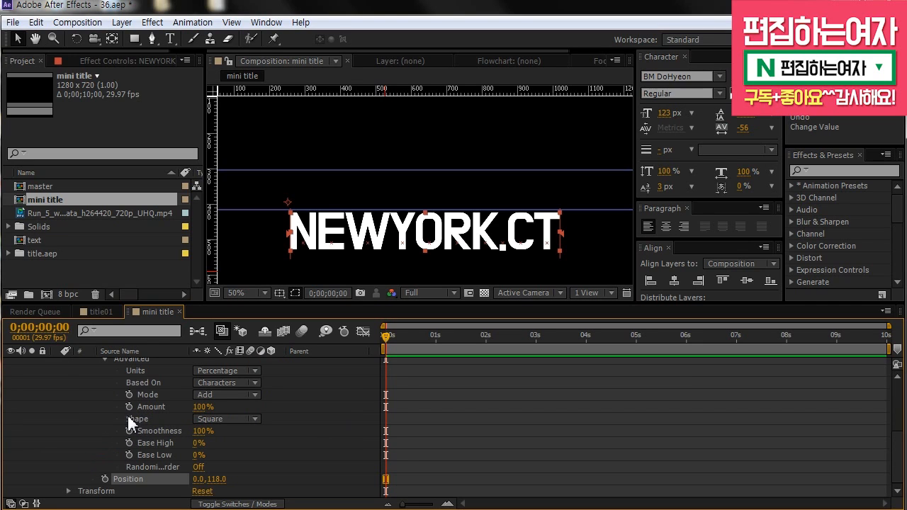
{"action": "left_click", "coordinate": [222, 419]}
{"action": "left_click", "coordinate": [253, 451]}
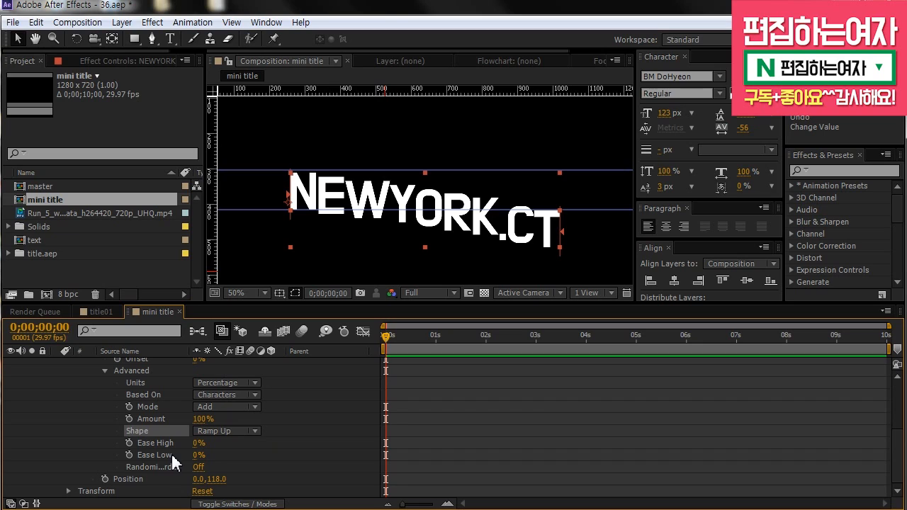
{"action": "left_click_drag", "start_coordinate": [198, 455], "coordinate": [257, 457]}
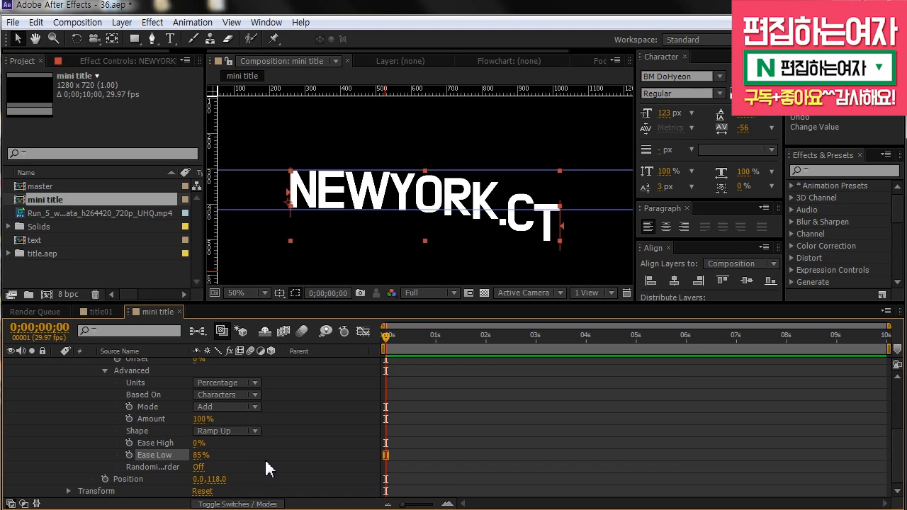
Set the range selector's Offset to -100% and keyframe it at 0;00;00;00.
{"action": "scroll", "coordinate": [248, 425], "scroll_direction": "up", "scroll_amount": 2}
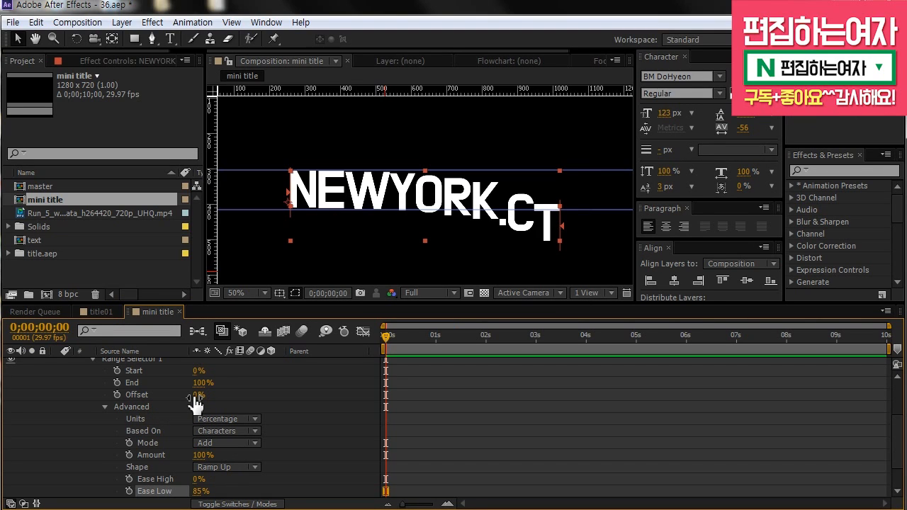
{"action": "left_click", "coordinate": [199, 396]}
{"action": "type", "text": "-100"}
{"action": "key", "text": "Return"}
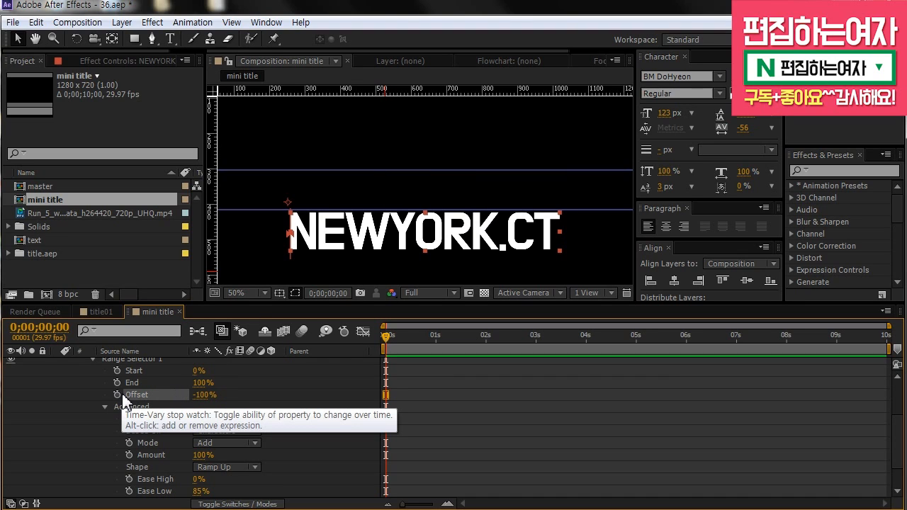
{"action": "mouse_move", "coordinate": [384, 337]}
{"action": "left_mouse_down"}
{"action": "mouse_move", "coordinate": [404, 340]}
{"action": "mouse_move", "coordinate": [380, 343]}
{"action": "left_mouse_up"}
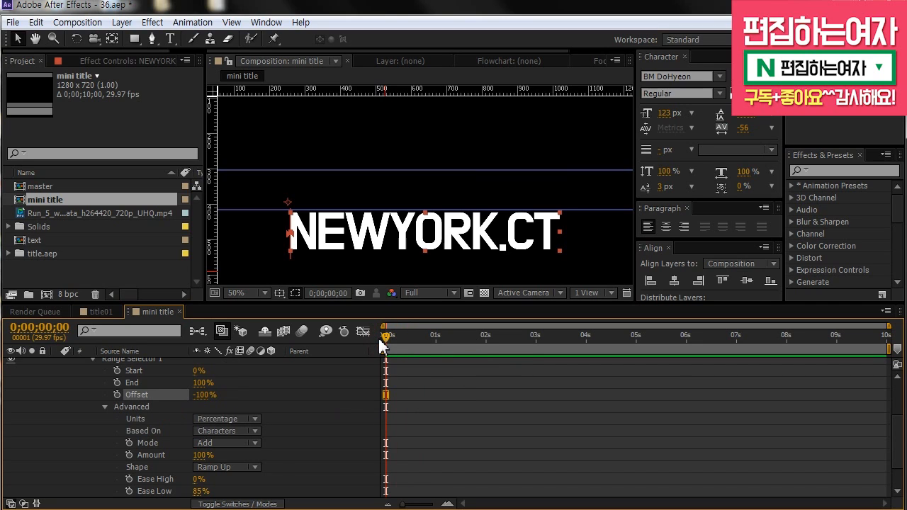
{"action": "left_click", "coordinate": [116, 394]}
Add a second Offset keyframe of 100% at 0;00;01;00.
{"action": "scroll", "coordinate": [146, 402], "scroll_direction": "up", "scroll_amount": 1}
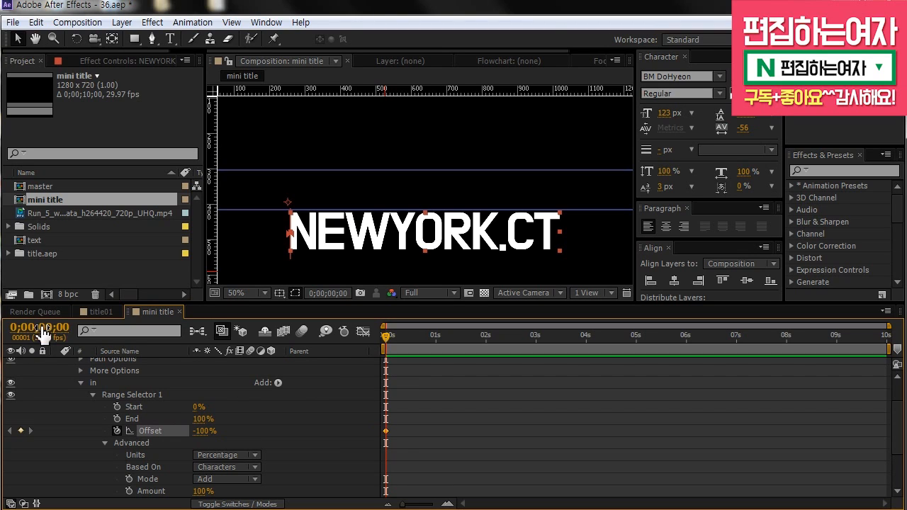
{"action": "left_click", "coordinate": [63, 333]}
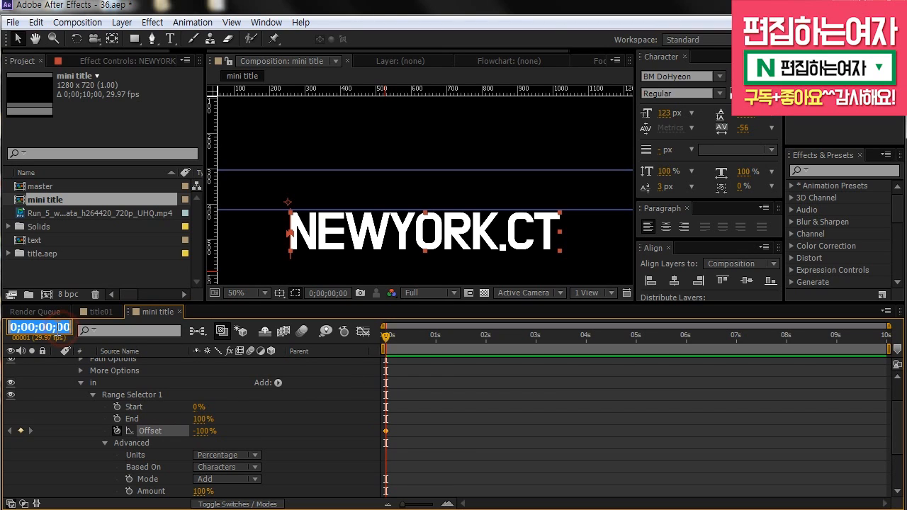
{"action": "key", "text": "Return"}
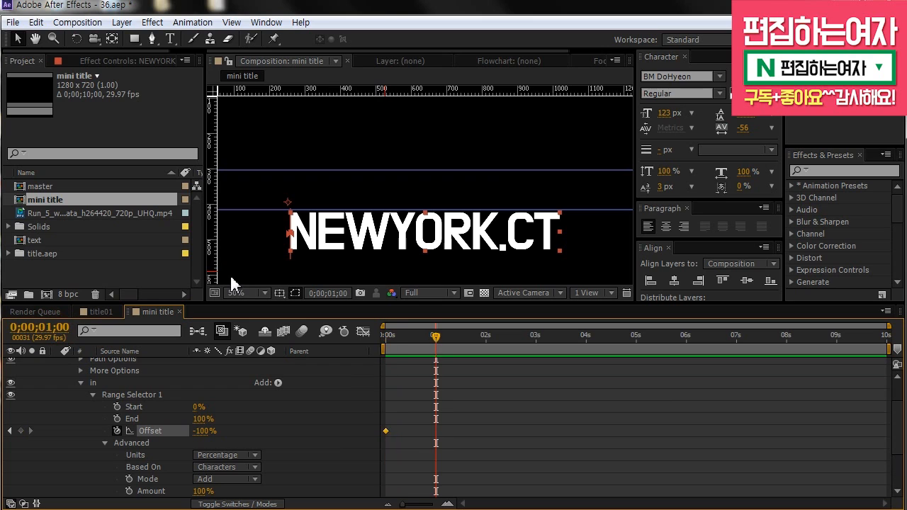
{"action": "left_click_drag", "start_coordinate": [202, 433], "coordinate": [416, 431]}
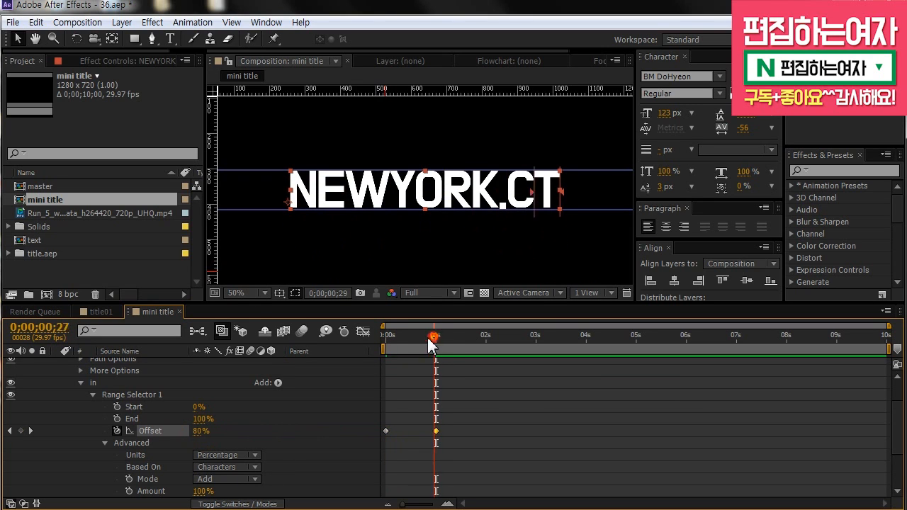
End the work area at 0;00;01;08 and play a RAM preview of the text animation.
{"action": "left_click_drag", "start_coordinate": [441, 346], "coordinate": [449, 346]}
{"action": "key", "text": "n"}
{"action": "key", "text": "KP_0"}
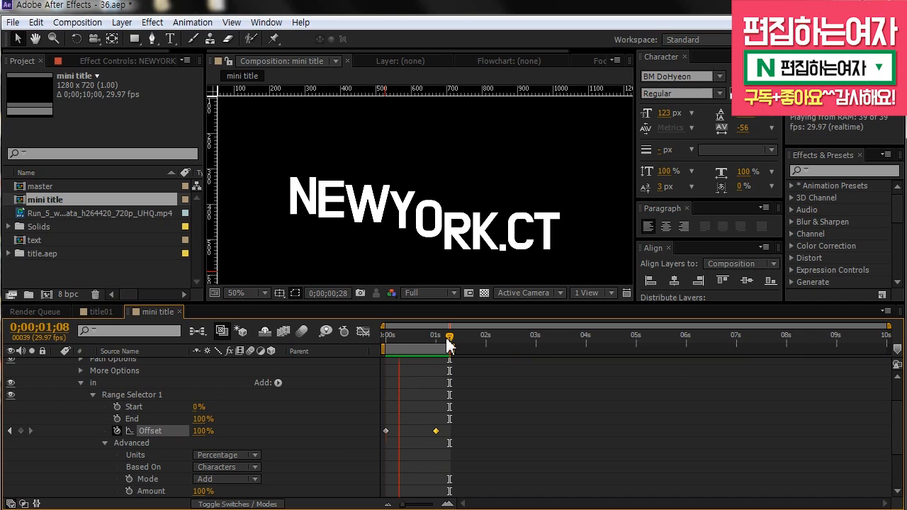
Replay and scrub through the letter animation, checking how the Advanced easing settings affect the letters' movement.
{"action": "left_click", "coordinate": [322, 388]}
{"action": "scroll", "coordinate": [233, 455], "scroll_direction": "down", "scroll_amount": 3}
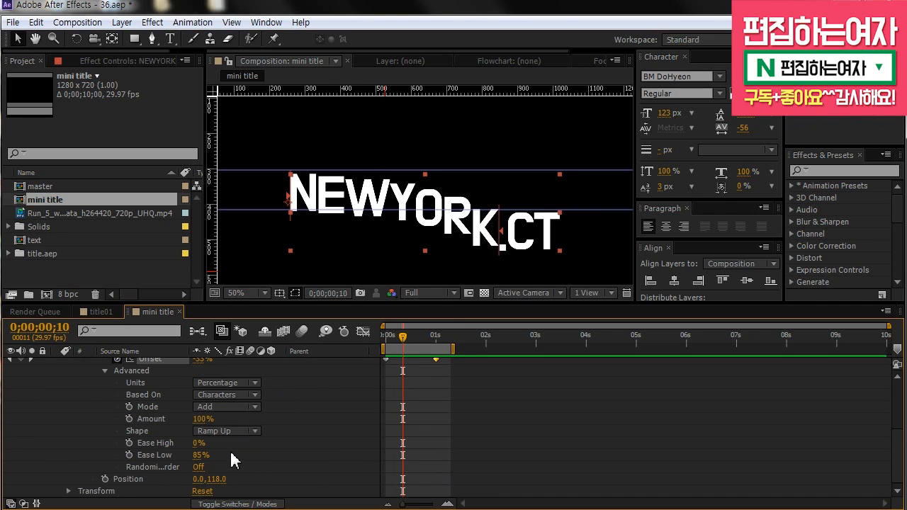
{"action": "scroll", "coordinate": [243, 449], "scroll_direction": "up", "scroll_amount": 3}
{"action": "key", "text": "KP_0"}
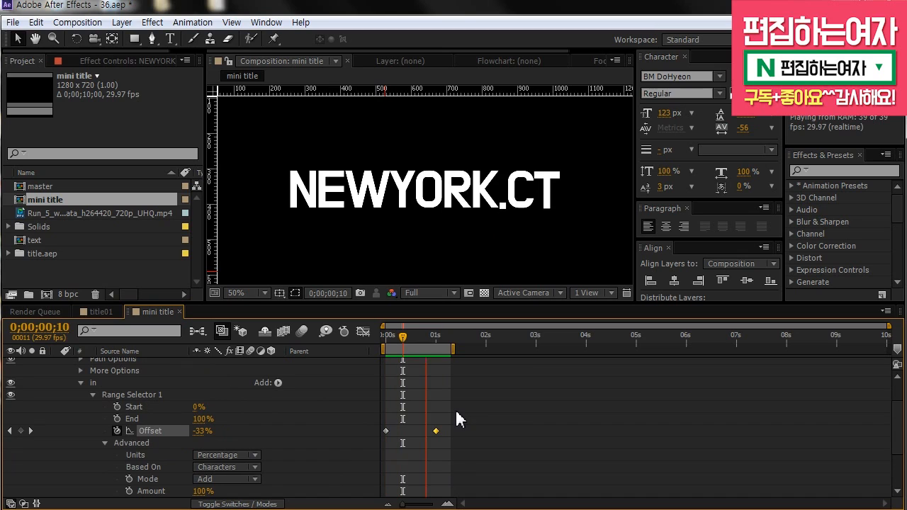
{"action": "left_click", "coordinate": [289, 441]}
{"action": "scroll", "coordinate": [289, 440], "scroll_direction": "down", "scroll_amount": 3}
{"action": "scroll", "coordinate": [289, 447], "scroll_direction": "down", "scroll_amount": 3}
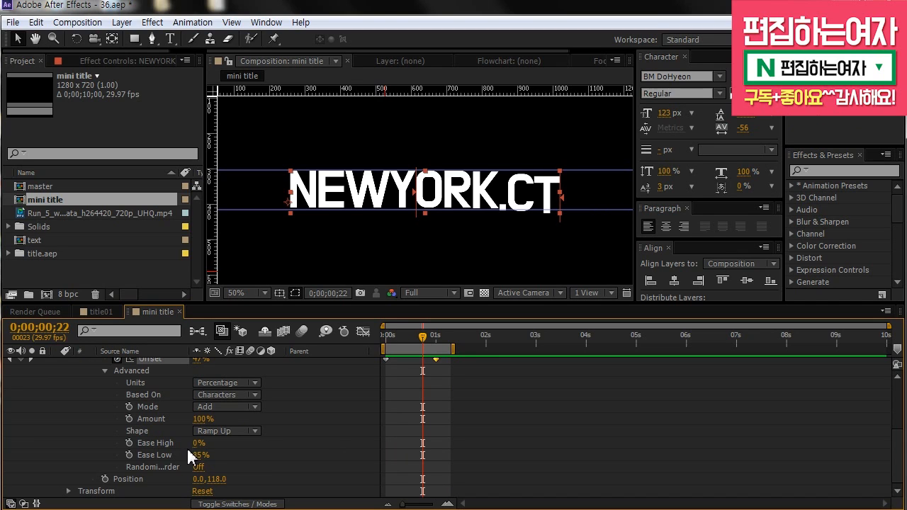
{"action": "left_click_drag", "start_coordinate": [409, 340], "coordinate": [437, 345]}
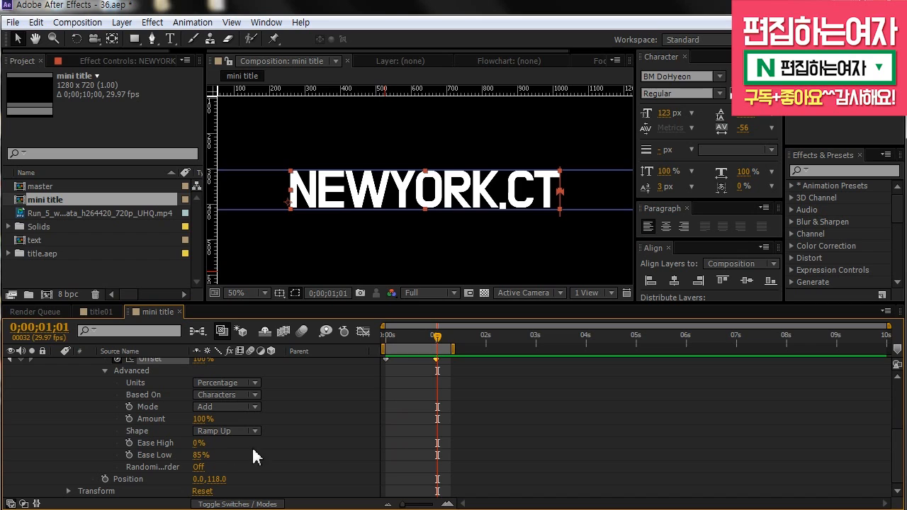
{"action": "key", "text": "space"}
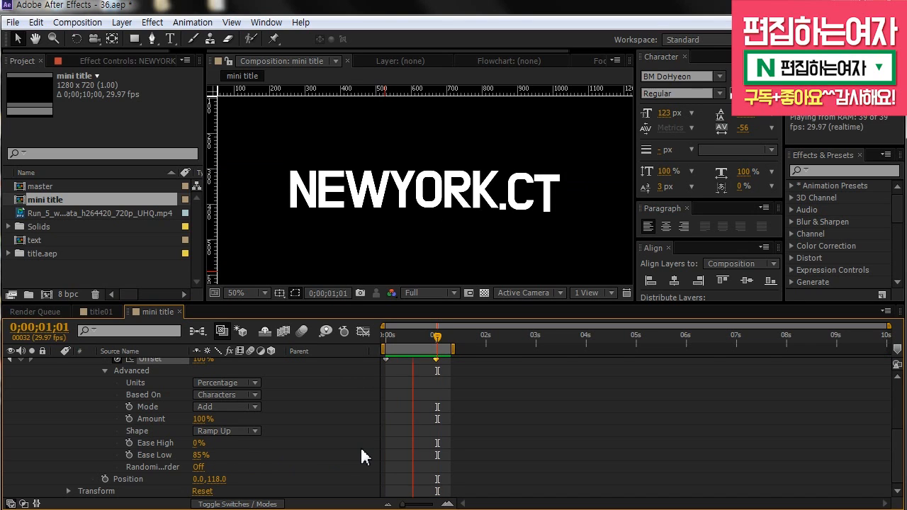
{"action": "key", "text": "space"}
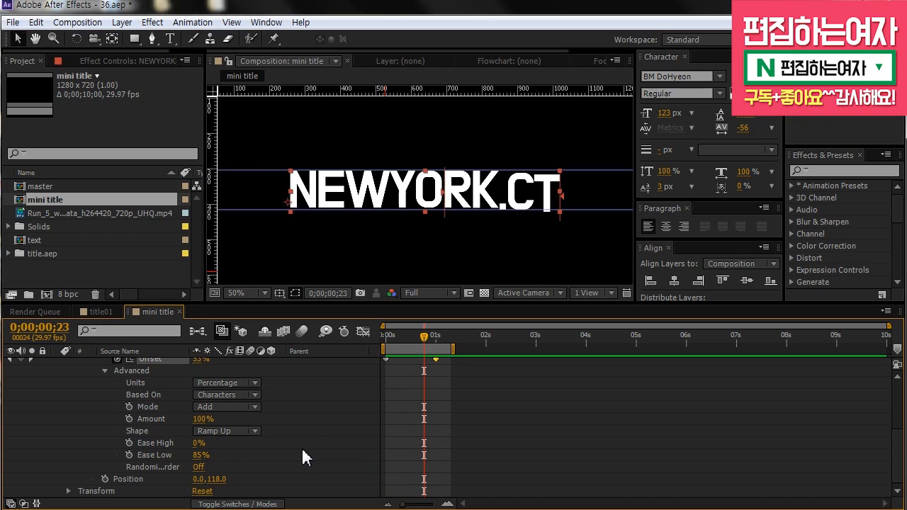
Turn on Randomize Order for the range selector and set Random Seed to 2, previewing the letter order.
{"action": "left_click", "coordinate": [199, 467]}
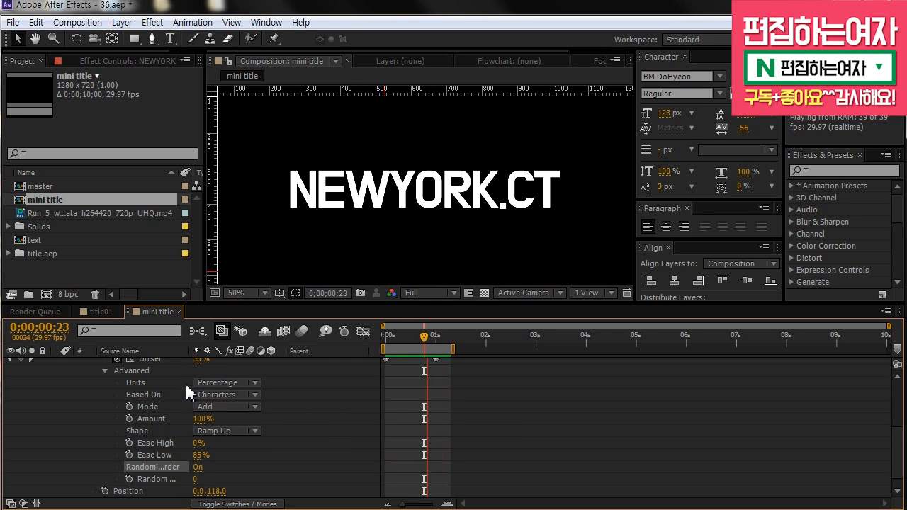
{"action": "key", "text": "space"}
{"action": "left_click_drag", "start_coordinate": [187, 352], "coordinate": [204, 351]}
{"action": "left_click_drag", "start_coordinate": [210, 480], "coordinate": [215, 458]}
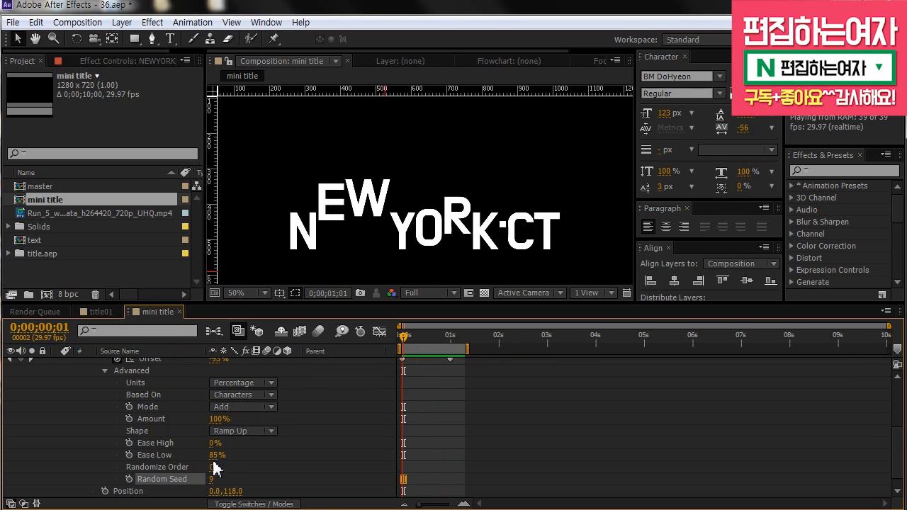
{"action": "key", "text": "space"}
{"action": "left_click_drag", "start_coordinate": [211, 481], "coordinate": [208, 485]}
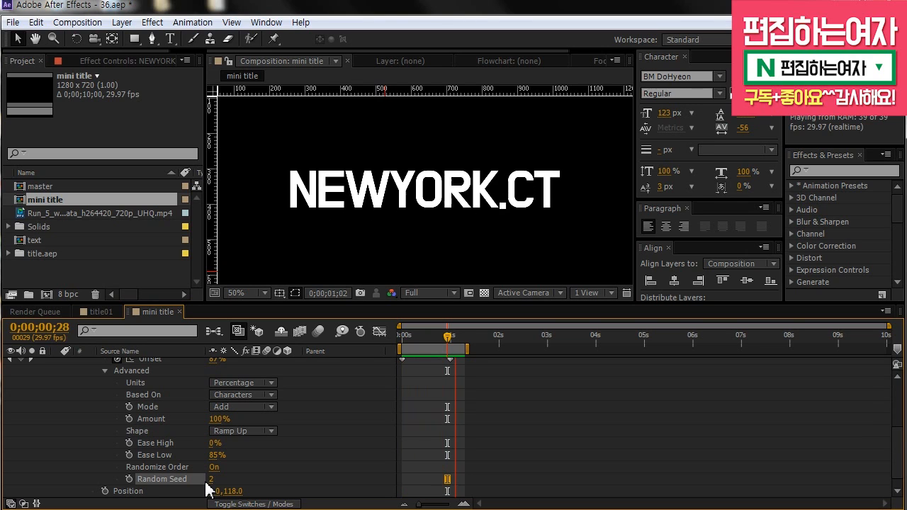
{"action": "key", "text": "space"}
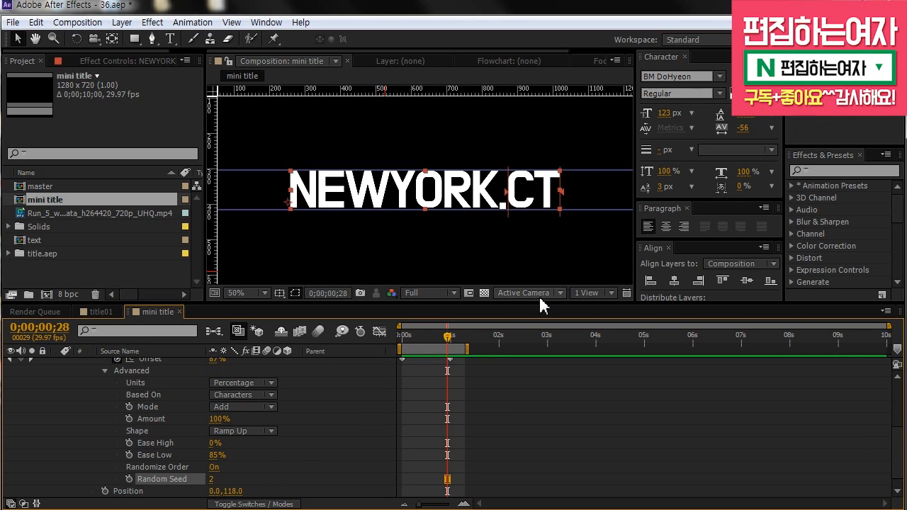
Collapse the NEWYORK.CT layer's properties and set the current time to 0;00;02;00.
{"action": "left_click_drag", "start_coordinate": [459, 337], "coordinate": [503, 336]}
{"action": "left_click", "coordinate": [516, 403]}
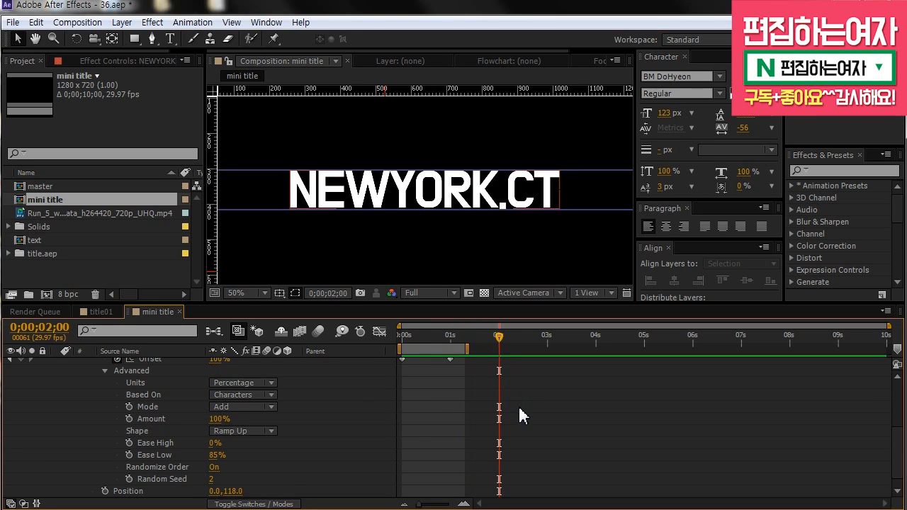
{"action": "scroll", "coordinate": [519, 415], "scroll_direction": "up", "scroll_amount": 5}
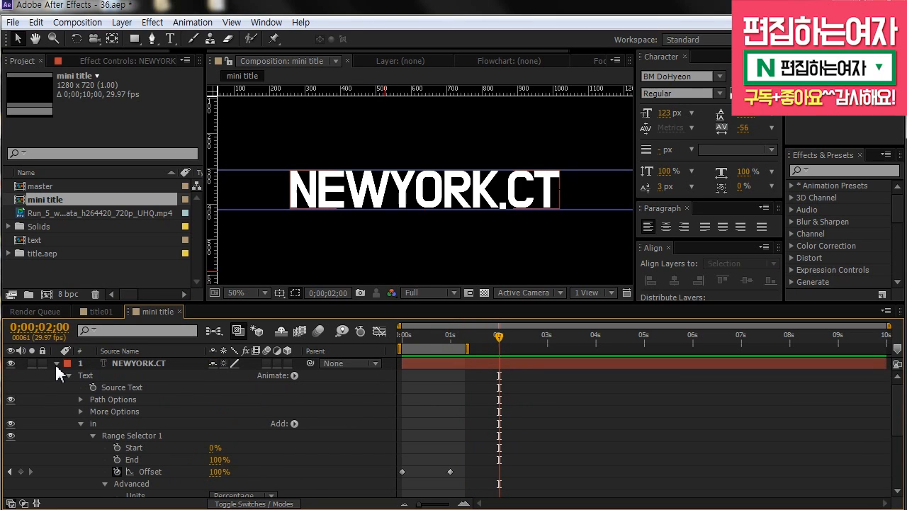
{"action": "left_click", "coordinate": [57, 364]}
{"action": "mouse_move", "coordinate": [499, 338]}
{"action": "left_mouse_down"}
{"action": "mouse_move", "coordinate": [451, 339]}
{"action": "mouse_move", "coordinate": [498, 348]}
{"action": "left_mouse_up"}
{"action": "left_click", "coordinate": [53, 331]}
{"action": "left_click", "coordinate": [54, 330]}
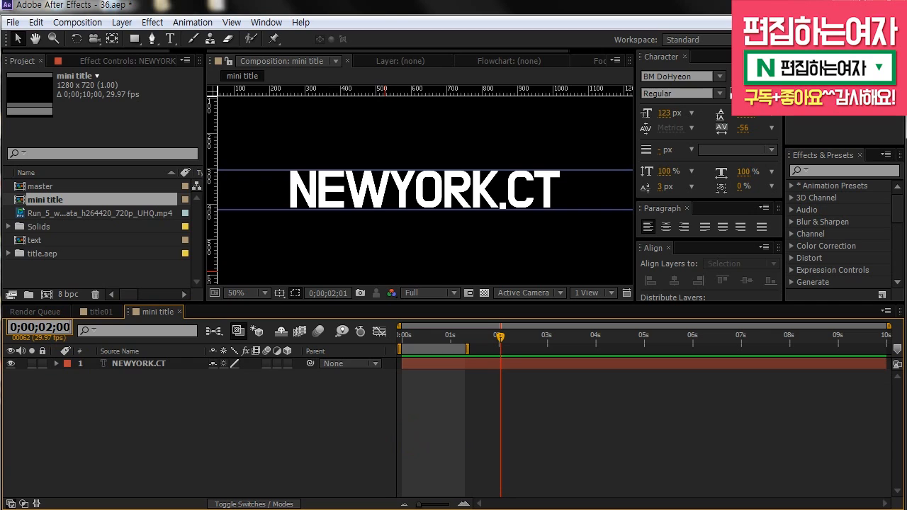
{"action": "key", "text": "Return"}
Add a second text animator with the Position property to the NEWYORK.CT layer.
{"action": "left_click", "coordinate": [161, 368]}
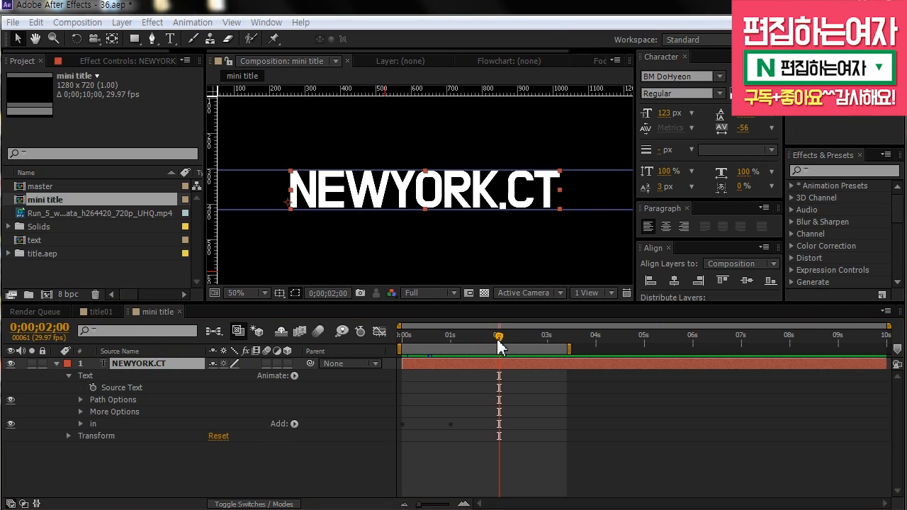
{"action": "left_click", "coordinate": [69, 376]}
{"action": "left_click", "coordinate": [68, 376]}
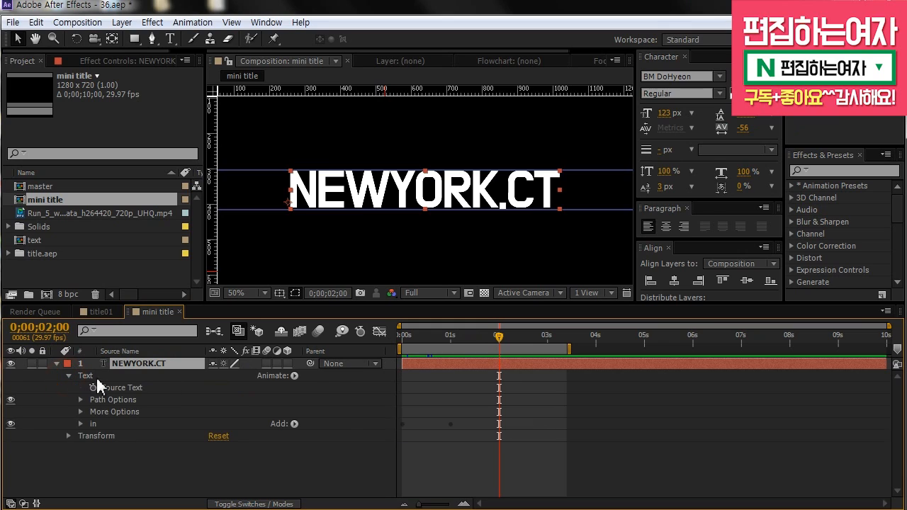
{"action": "left_click", "coordinate": [294, 376]}
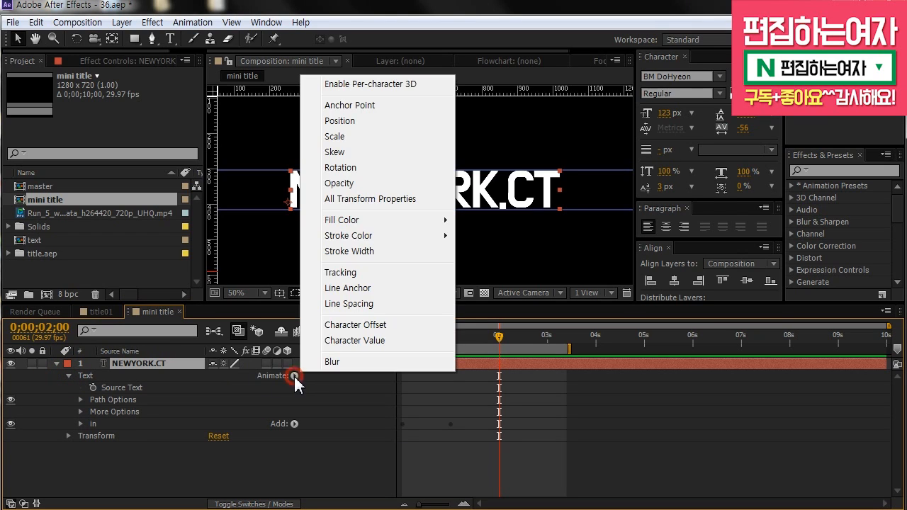
{"action": "left_click", "coordinate": [402, 130]}
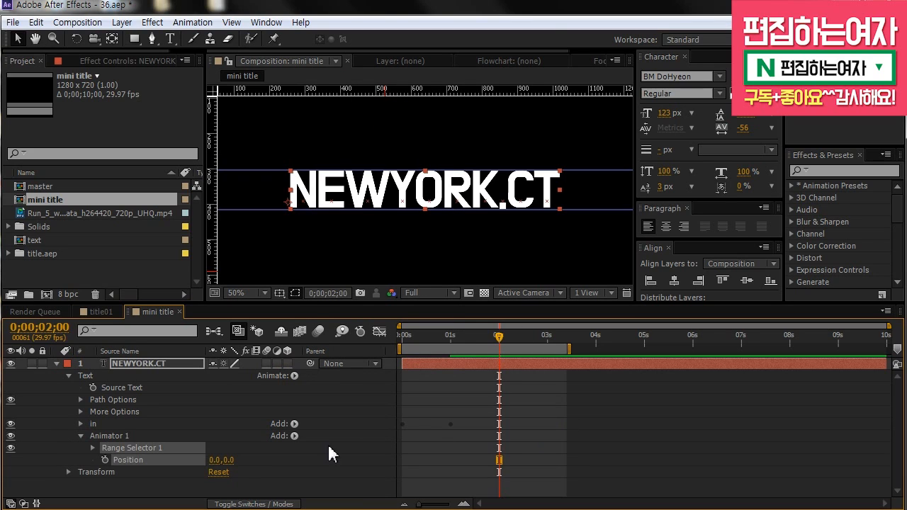
Rename the new animator as out and set its Position to 0.0,-115.0.
{"action": "left_click", "coordinate": [110, 435]}
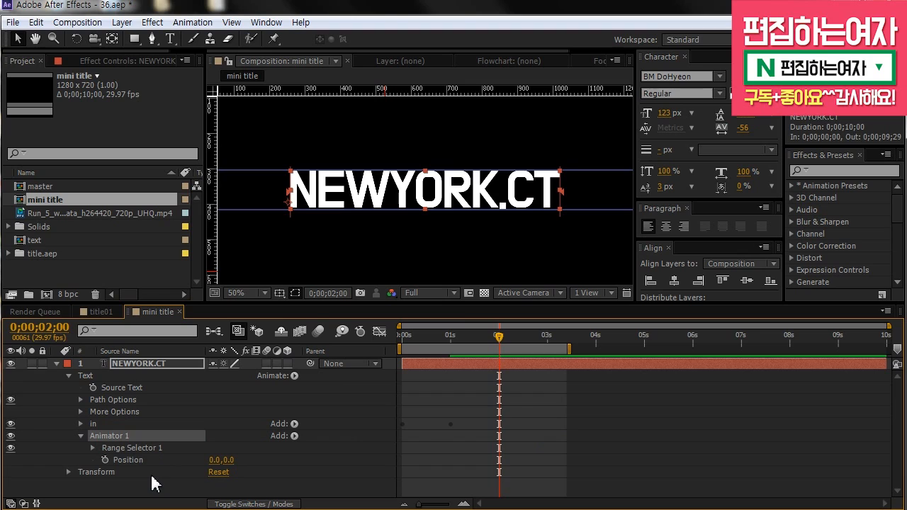
{"action": "left_click", "coordinate": [152, 472]}
{"action": "left_click", "coordinate": [106, 435]}
{"action": "key", "text": "Return"}
{"action": "type", "text": "0"}
{"action": "type", "text": "out"}
{"action": "key", "text": "Return"}
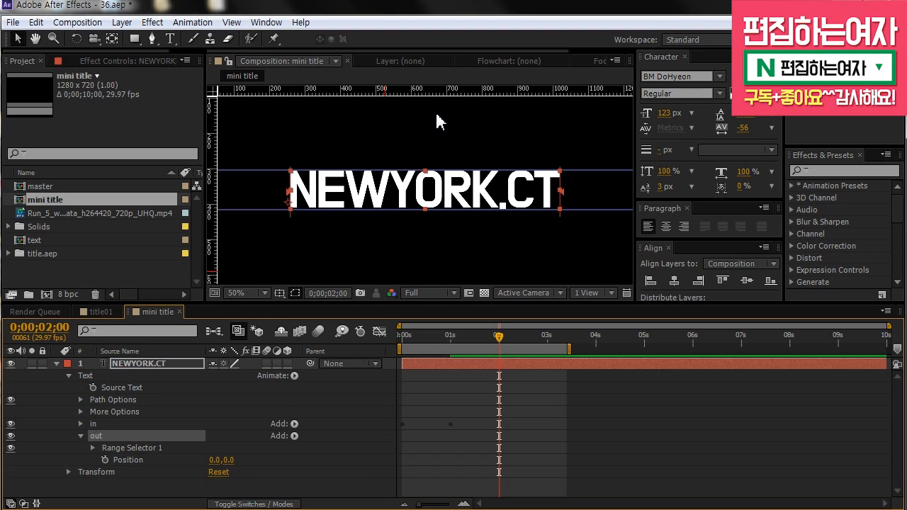
{"action": "left_click", "coordinate": [227, 461]}
{"action": "left_click_drag", "start_coordinate": [227, 461], "coordinate": [136, 472]}
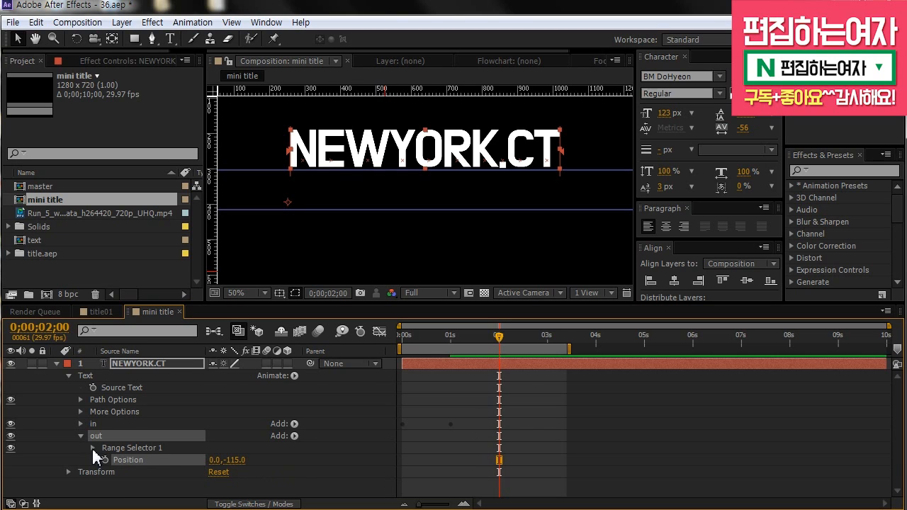
In the out animator's Range Selector 1 Advanced settings, set Shape to Ramp Down and Ease High to 85%.
{"action": "left_click", "coordinate": [92, 448]}
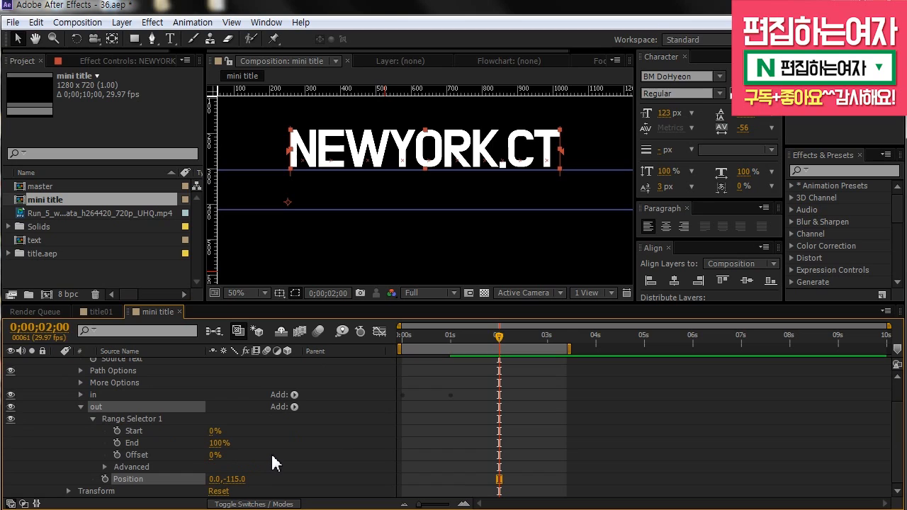
{"action": "left_click", "coordinate": [133, 467]}
{"action": "left_click", "coordinate": [104, 467]}
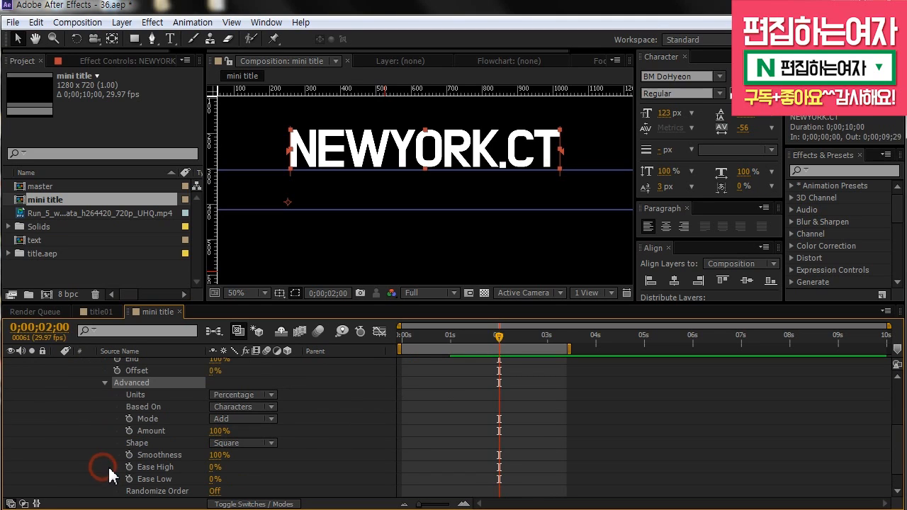
{"action": "left_click", "coordinate": [151, 444]}
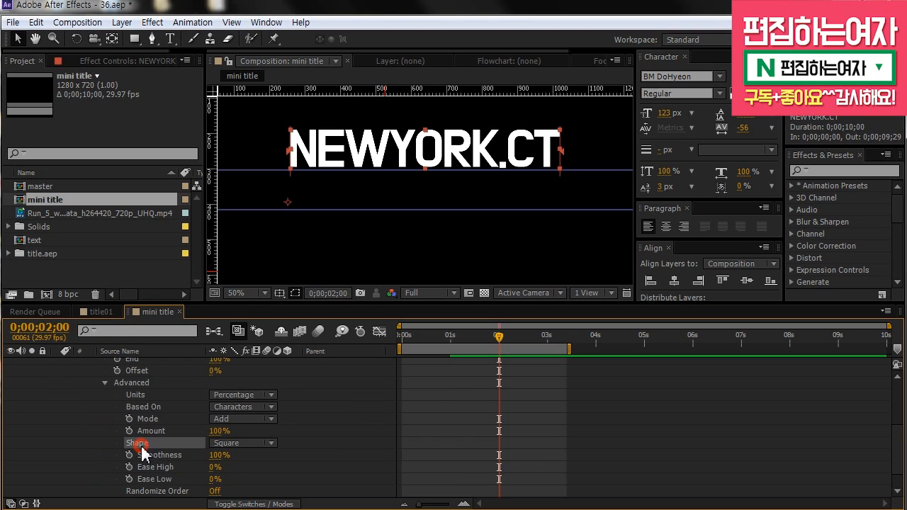
{"action": "left_click", "coordinate": [265, 446]}
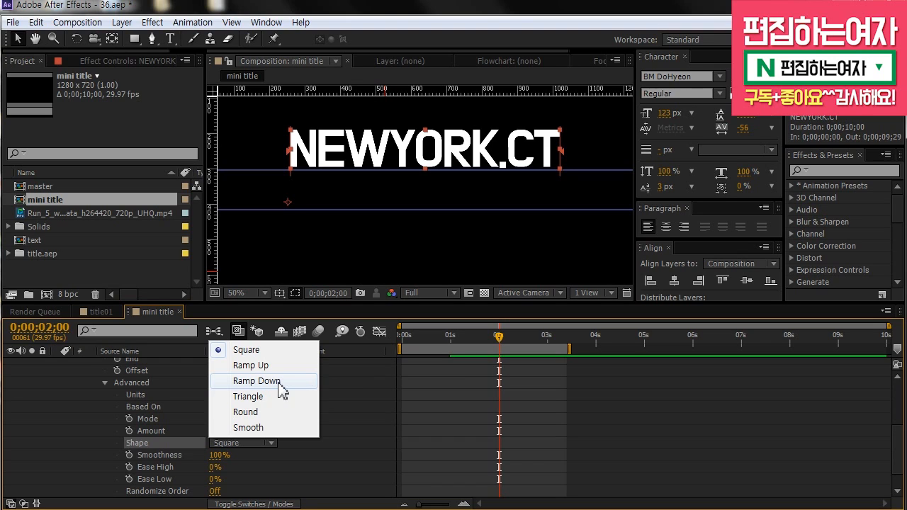
{"action": "left_click", "coordinate": [257, 381]}
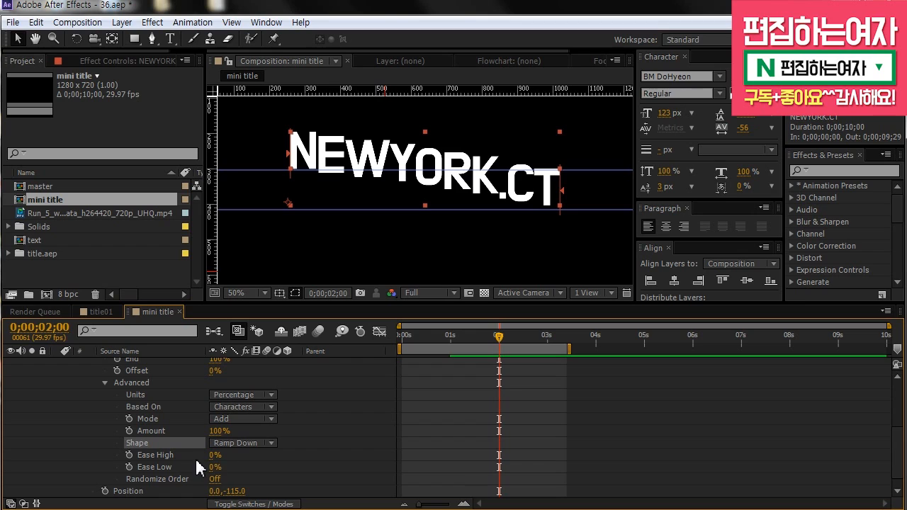
{"action": "left_click_drag", "start_coordinate": [214, 456], "coordinate": [277, 443]}
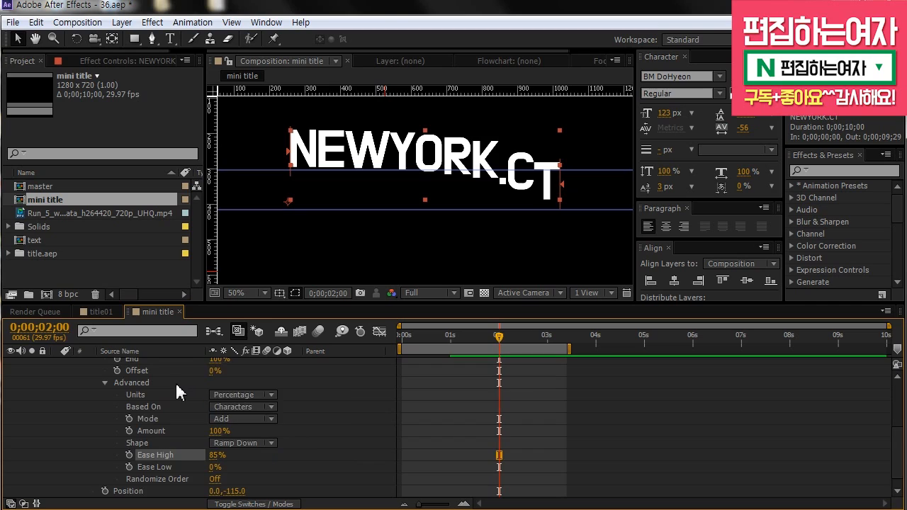
Set the out range selector's Offset to -100% and keyframe it at 0;00;02;00.
{"action": "scroll", "coordinate": [162, 400], "scroll_direction": "up", "scroll_amount": 1}
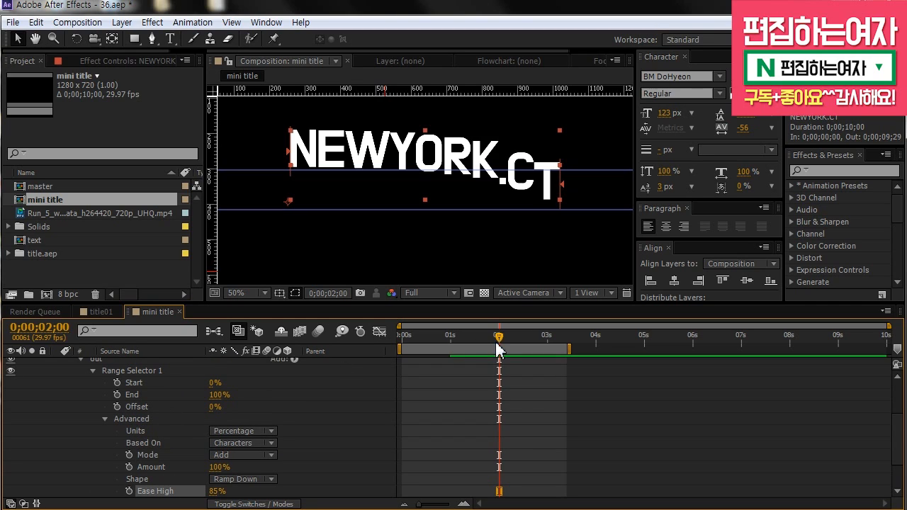
{"action": "left_click", "coordinate": [214, 407]}
{"action": "type", "text": "-100"}
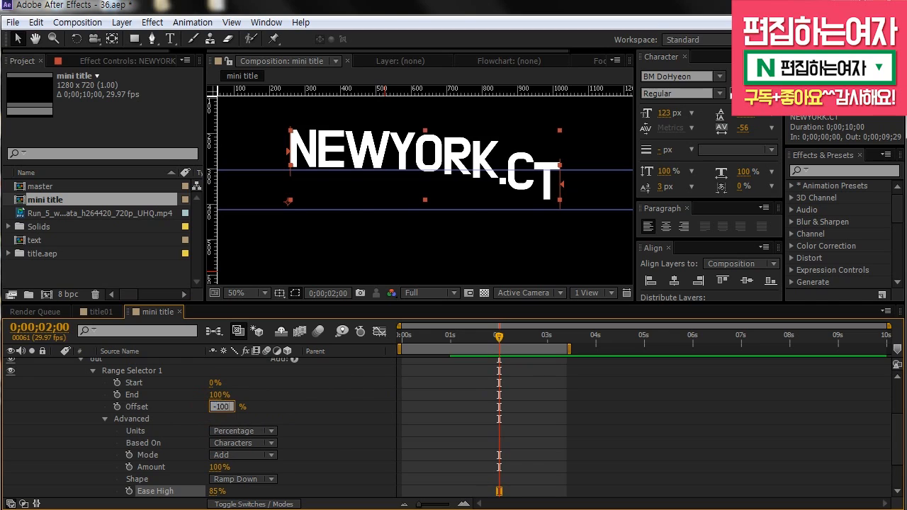
{"action": "key", "text": "Return"}
{"action": "left_click", "coordinate": [117, 406]}
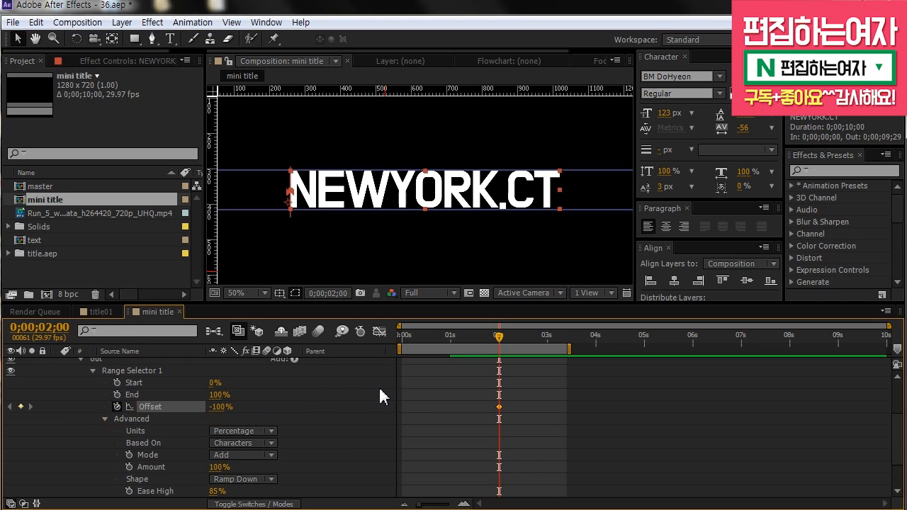
Add a second keyframe for the out animator's Offset with a value of 100% at 0;00;03;00.
{"action": "left_click", "coordinate": [39, 326]}
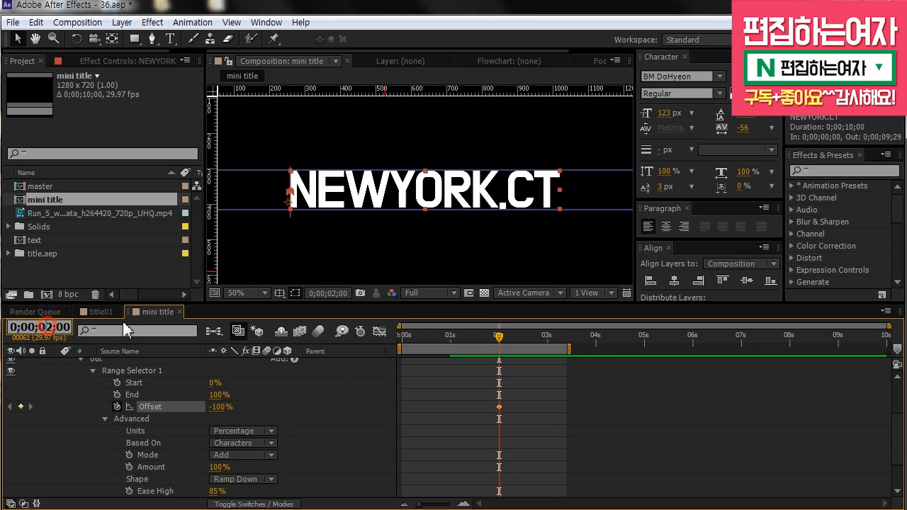
{"action": "type", "text": "300"}
{"action": "key", "text": "Return"}
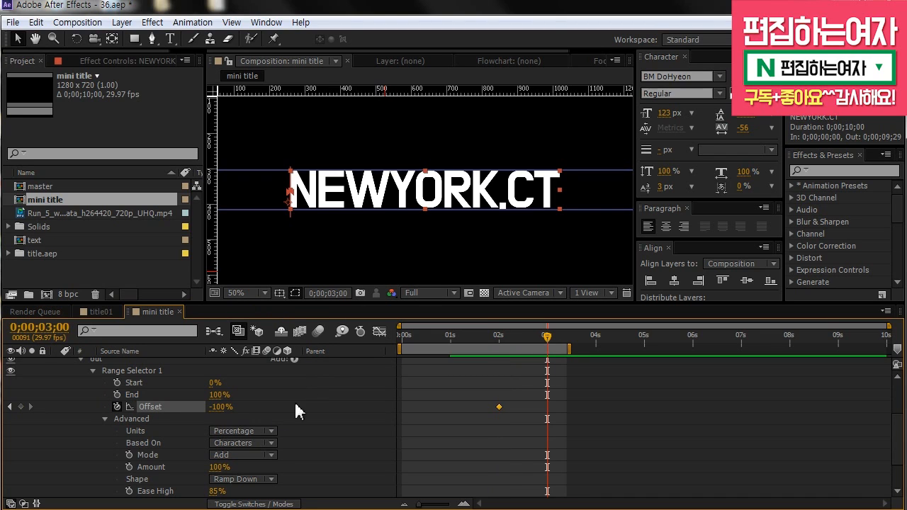
{"action": "left_click", "coordinate": [213, 406]}
{"action": "type", "text": "100"}
{"action": "key", "text": "Return"}
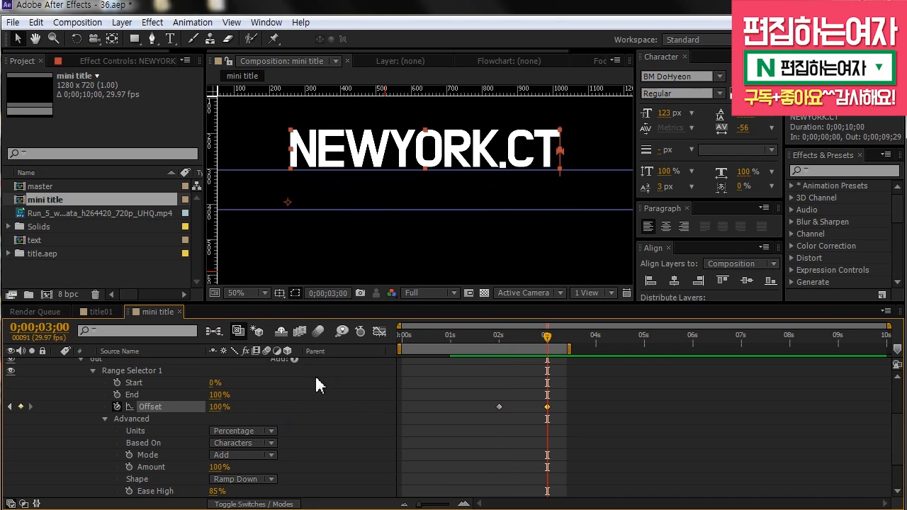
End the work area at 0;00;03;06 and play a RAM preview of the in and out text animation.
{"action": "scroll", "coordinate": [546, 354], "scroll_direction": "up", "scroll_amount": 3}
{"action": "left_click_drag", "start_coordinate": [546, 337], "coordinate": [475, 341]}
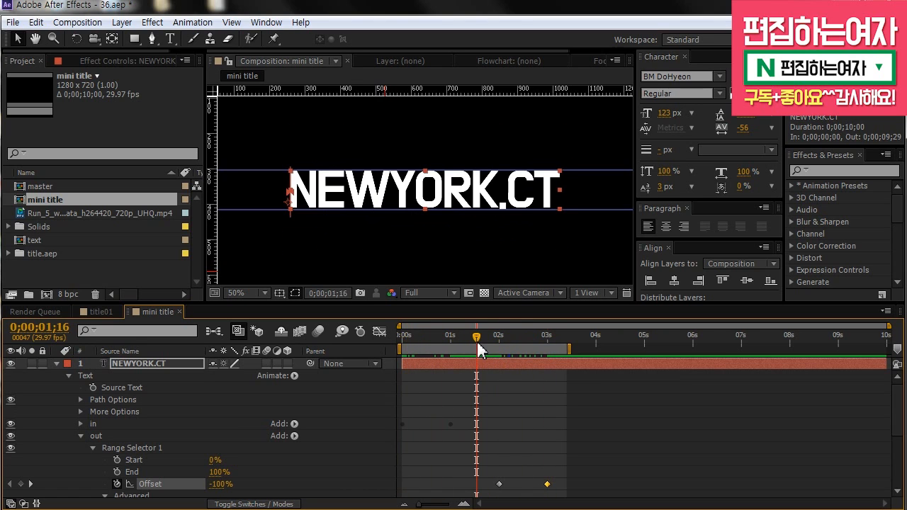
{"action": "left_click", "coordinate": [557, 343]}
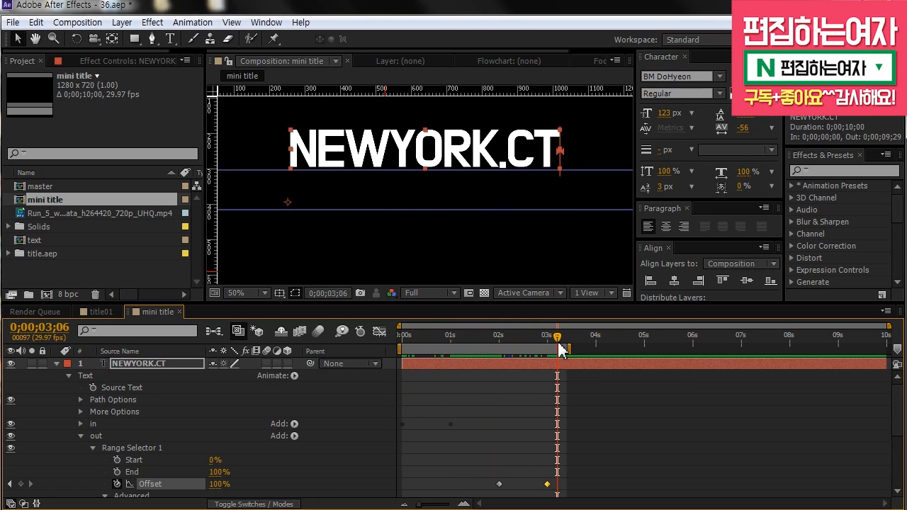
{"action": "key", "text": "KP_0"}
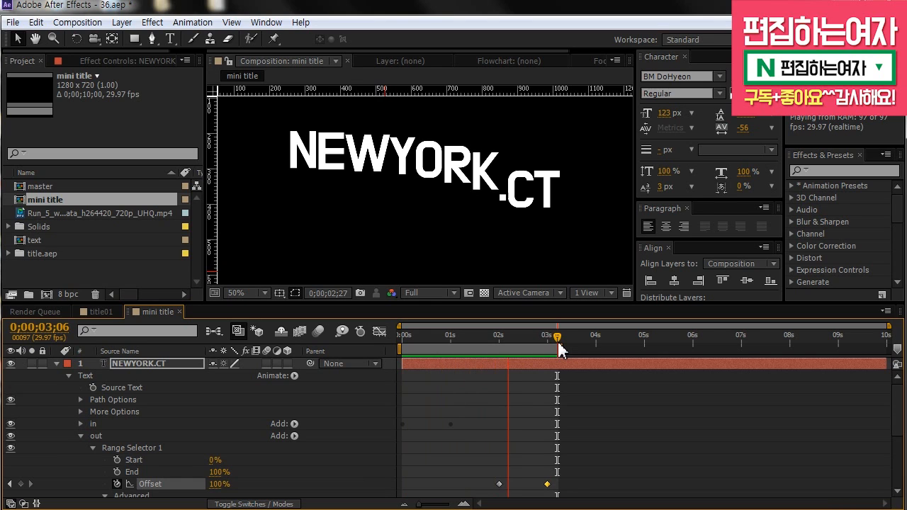
{"action": "key", "text": "space"}
Turn on Randomize Order for the out range selector and preview the letters' combined in and out movement.
{"action": "scroll", "coordinate": [556, 357], "scroll_direction": "down", "scroll_amount": 2}
{"action": "scroll", "coordinate": [117, 400], "scroll_direction": "up", "scroll_amount": 2}
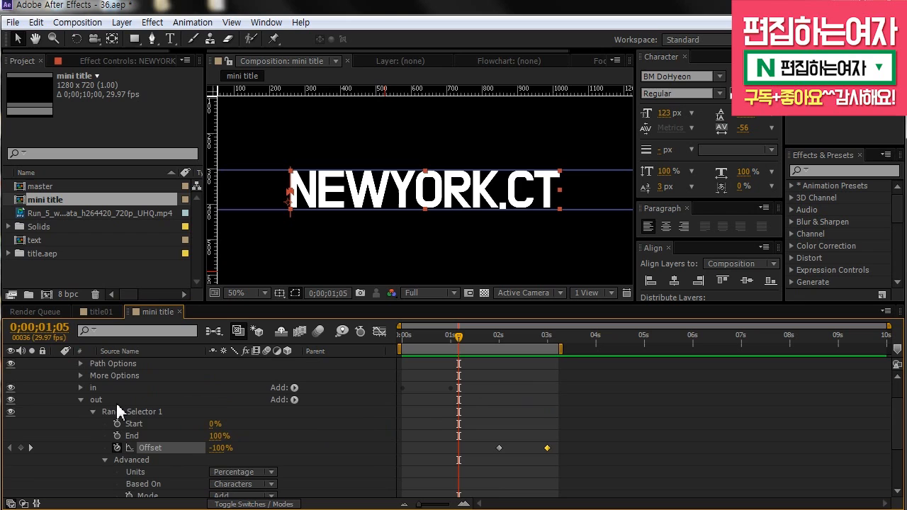
{"action": "scroll", "coordinate": [120, 407], "scroll_direction": "down", "scroll_amount": 4}
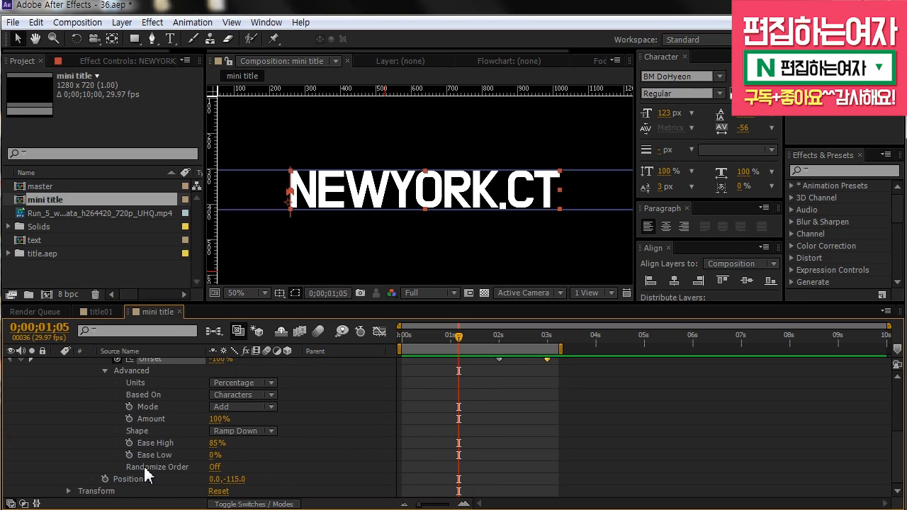
{"action": "left_click", "coordinate": [213, 467]}
{"action": "left_click_drag", "start_coordinate": [461, 336], "coordinate": [428, 347]}
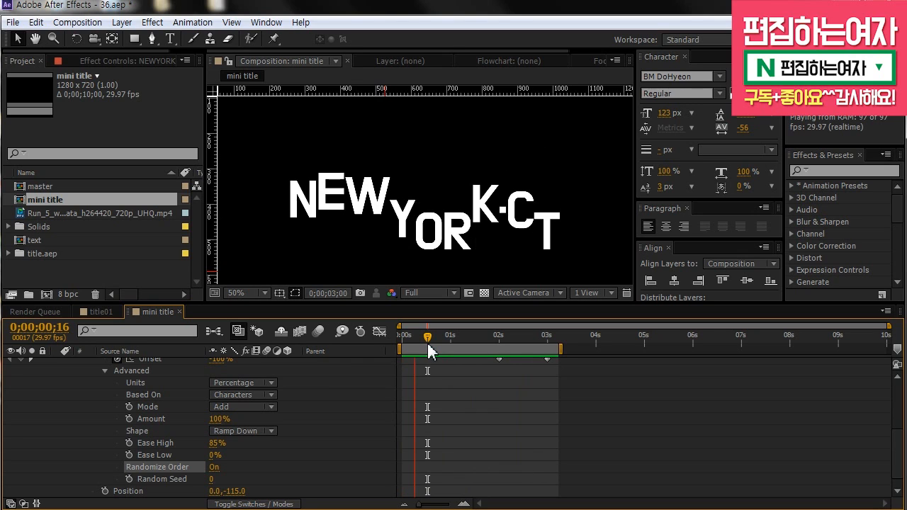
{"action": "key", "text": "space"}
{"action": "left_click_drag", "start_coordinate": [428, 332], "coordinate": [454, 351]}
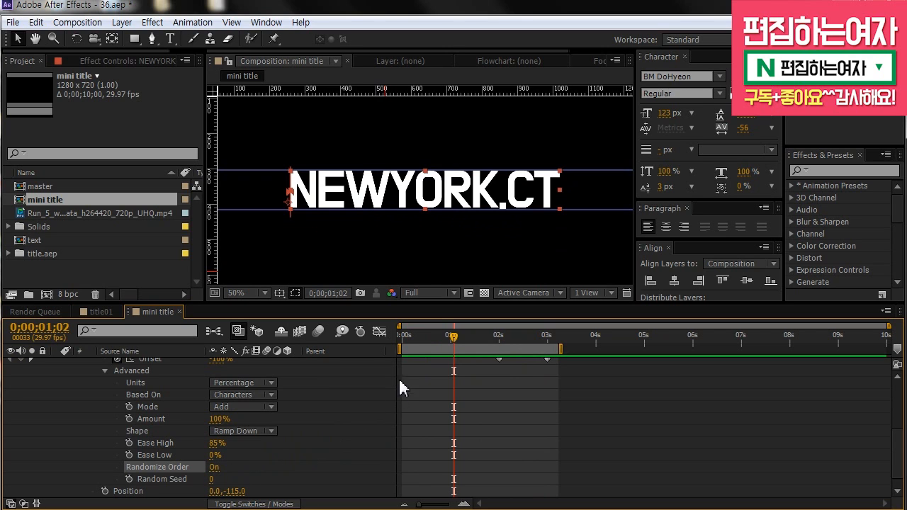
{"action": "left_click_drag", "start_coordinate": [452, 338], "coordinate": [425, 339]}
Pre-compose the NEWYORK.CT layer as "text layer", moving all attributes into the new composition.
{"action": "scroll", "coordinate": [529, 416], "scroll_direction": "up", "scroll_amount": 5}
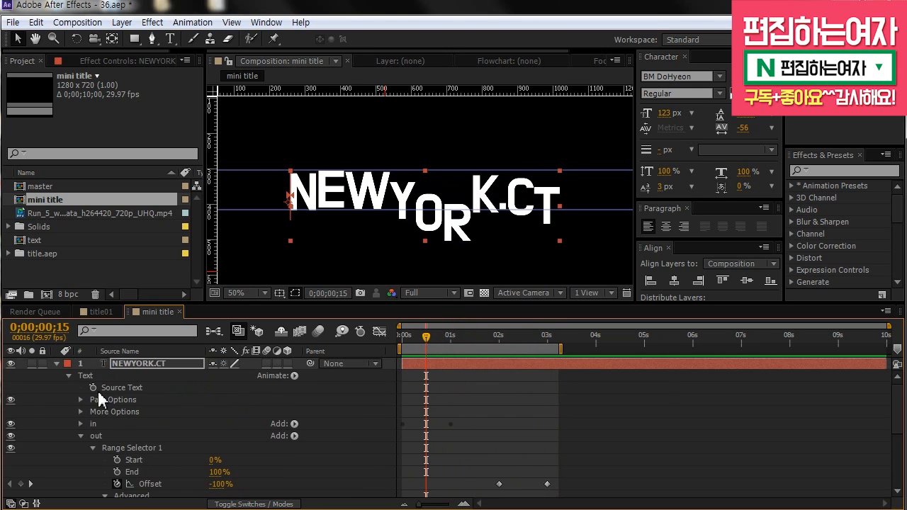
{"action": "left_click", "coordinate": [61, 362]}
{"action": "left_click", "coordinate": [138, 364]}
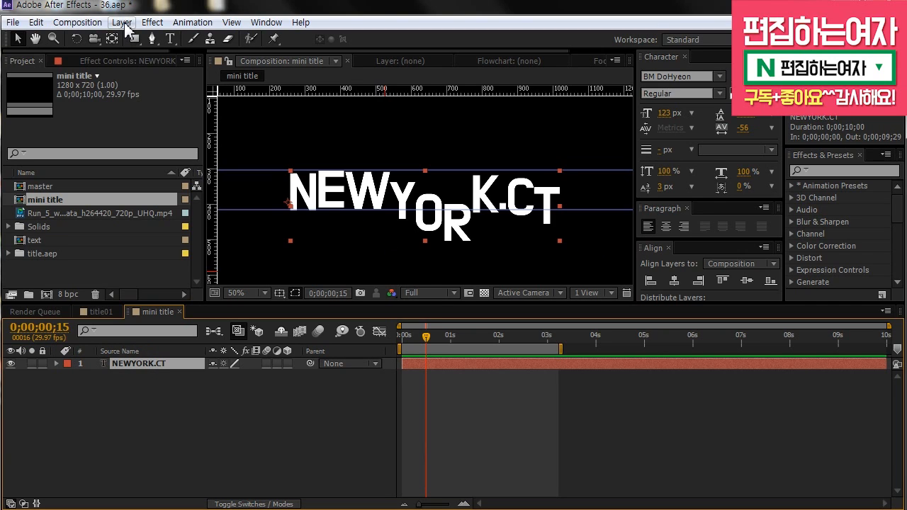
{"action": "left_click", "coordinate": [162, 390]}
{"action": "left_click", "coordinate": [150, 364]}
{"action": "left_click", "coordinate": [121, 22]}
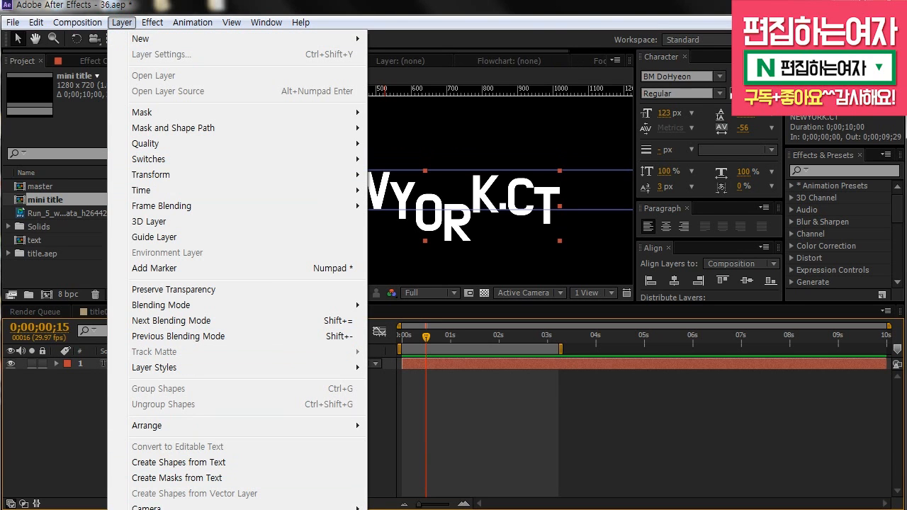
{"action": "key", "text": "ctrl+shift+c"}
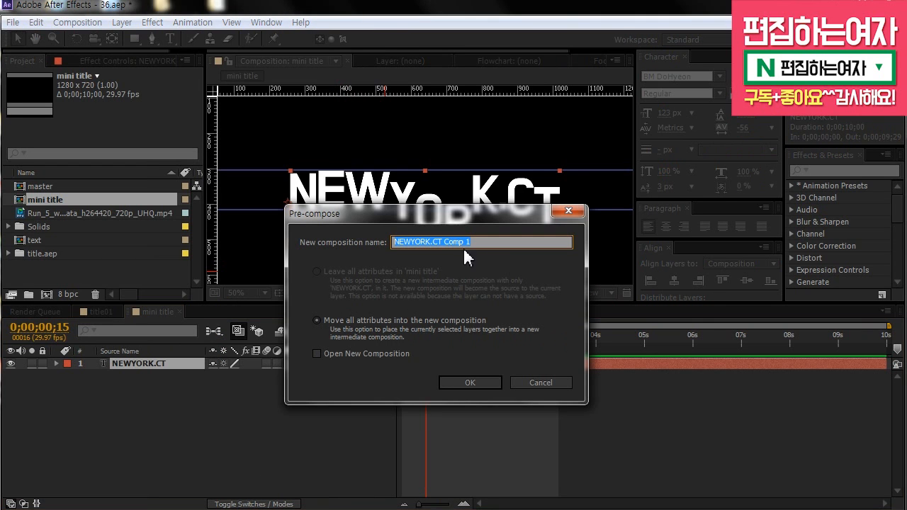
{"action": "type", "text": "text layer"}
{"action": "key", "text": "Return"}
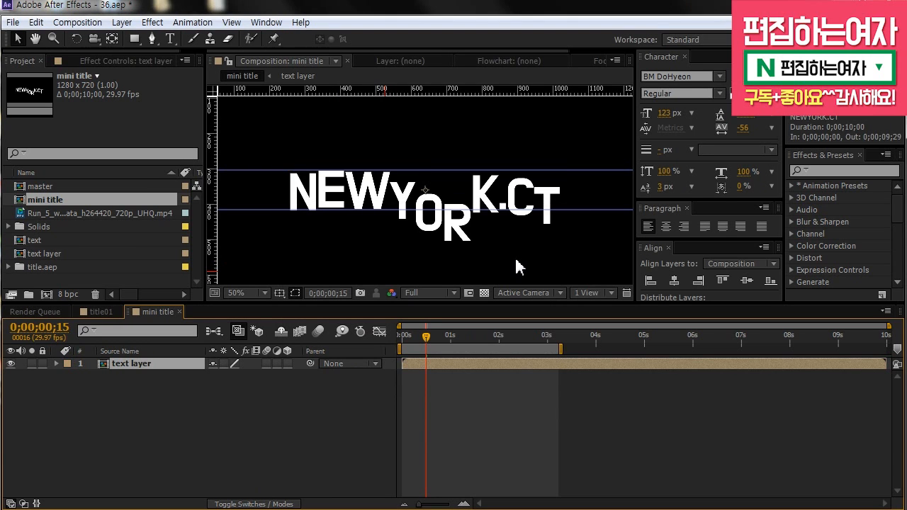
Try moving the text layer in the composition view, undo the move, and scrub to 0;00;01;13.
{"action": "left_click_drag", "start_coordinate": [418, 224], "coordinate": [449, 205]}
{"action": "key", "text": "ctrl+z"}
{"action": "left_click_drag", "start_coordinate": [426, 336], "coordinate": [472, 336]}
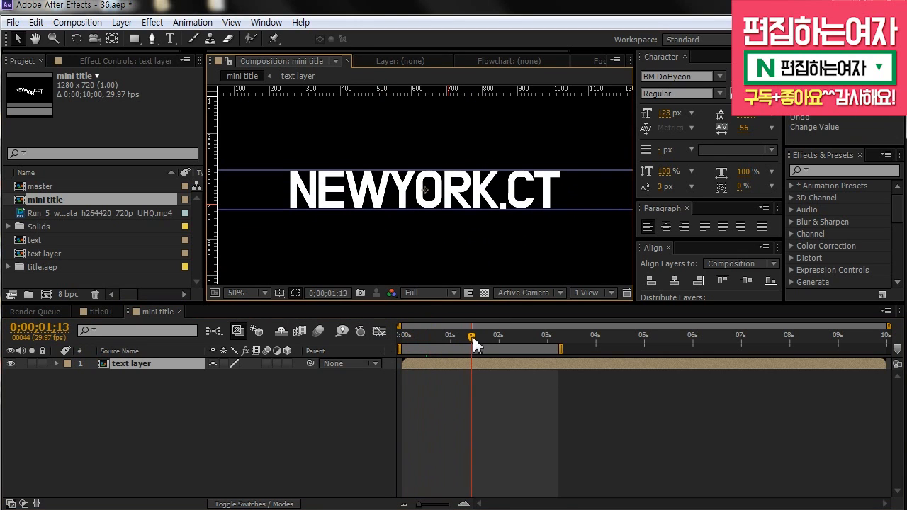
Hide the text layer and show the Proportional Grid in the mini title composition view.
{"action": "left_click", "coordinate": [10, 364]}
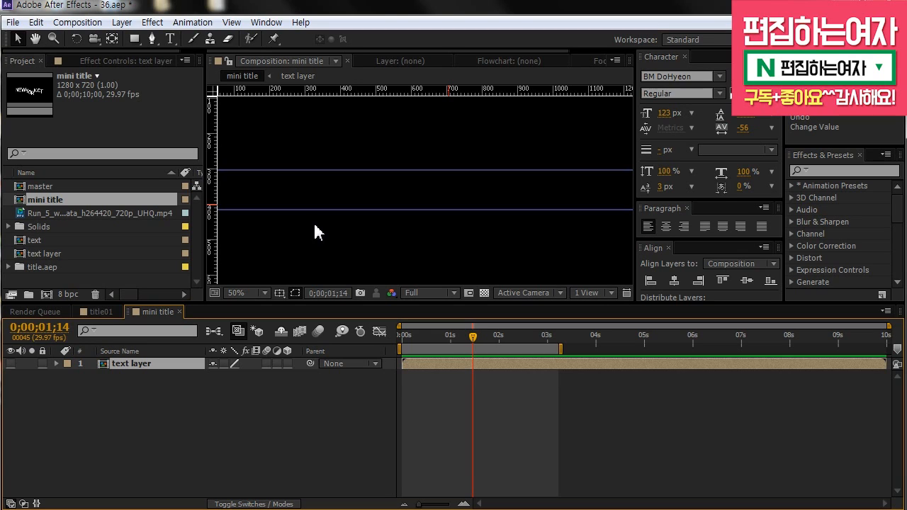
{"action": "left_click", "coordinate": [263, 134]}
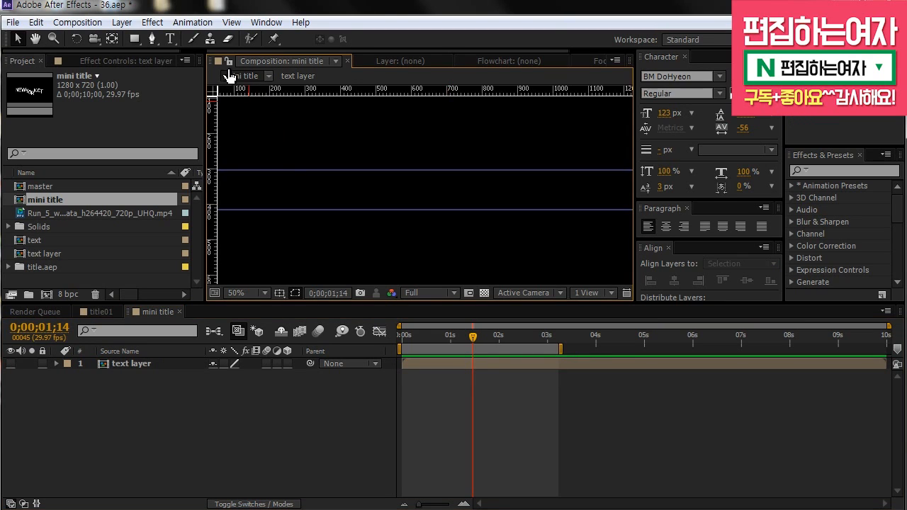
{"action": "left_click", "coordinate": [280, 293]}
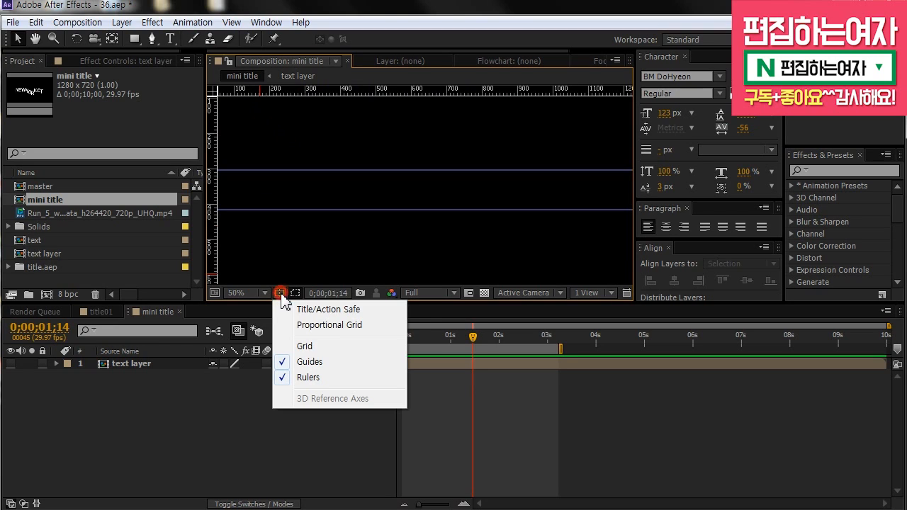
{"action": "left_click", "coordinate": [339, 331]}
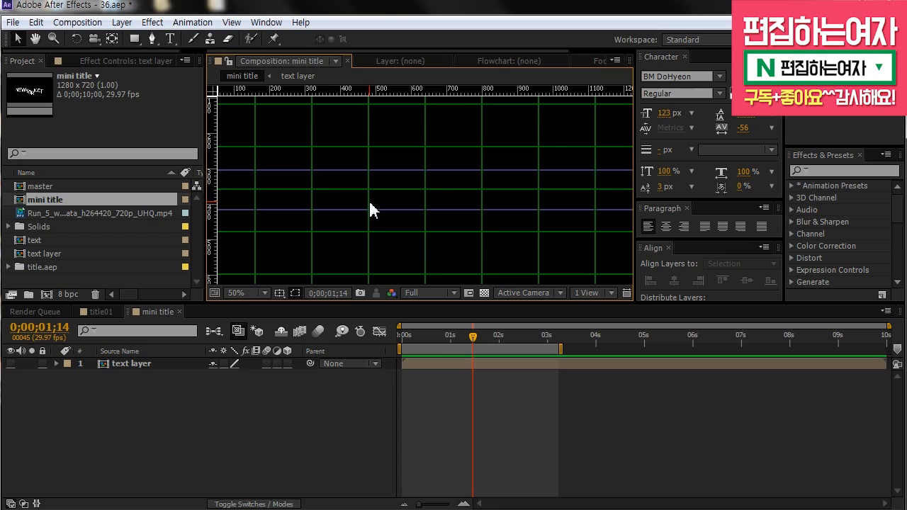
Toggle the grid overlay off and on repeatedly in the composition view.
{"action": "key", "text": "ctrl+apostrophe"}
{"action": "key", "text": "ctrl+apostrophe"}
{"action": "key", "text": "ctrl+apostrophe"}
{"action": "key", "text": "ctrl+apostrophe"}
{"action": "key", "text": "ctrl+apostrophe"}
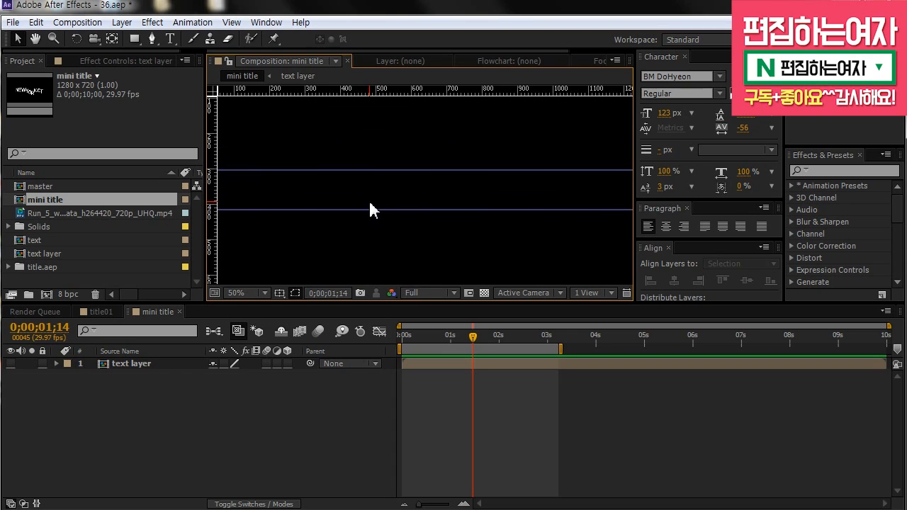
{"action": "key", "text": "super"}
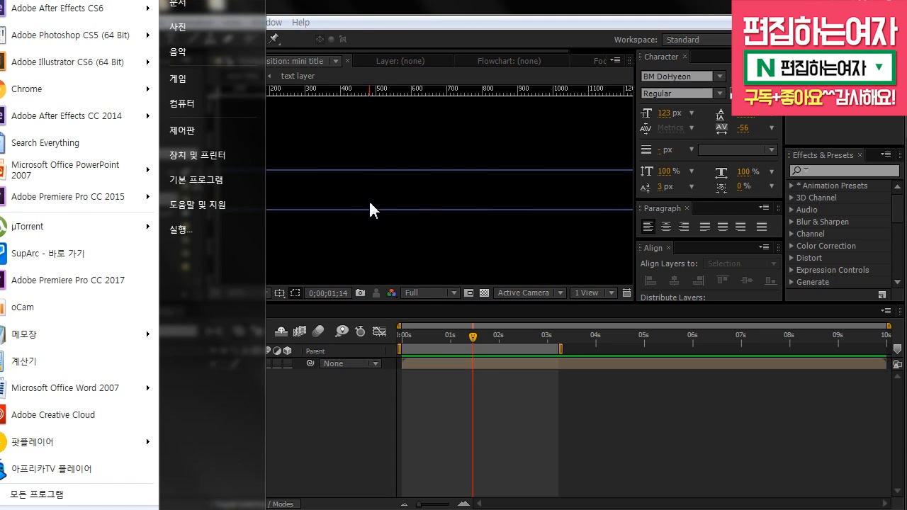
{"action": "key", "text": "super"}
{"action": "key", "text": "ctrl+apostrophe"}
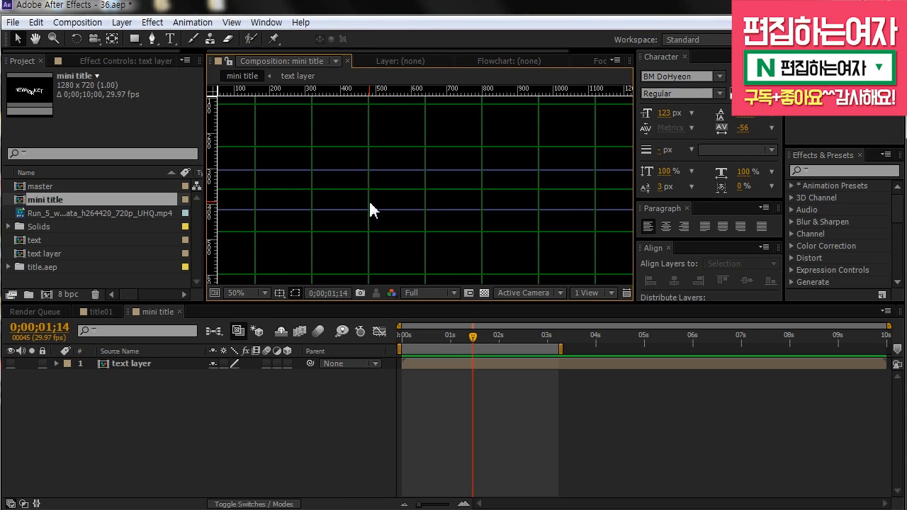
{"action": "key", "text": "super"}
{"action": "key", "text": "super"}
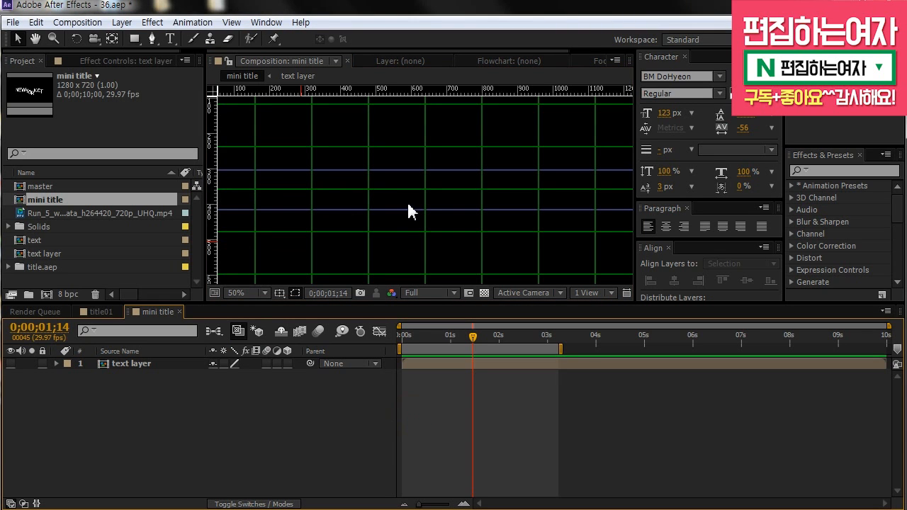
{"action": "key", "text": "ctrl+apostrophe"}
{"action": "key", "text": "ctrl+apostrophe"}
Fit the composition in view and set the Pen tool to no fill with a white 4 px stroke.
{"action": "left_click", "coordinate": [239, 292]}
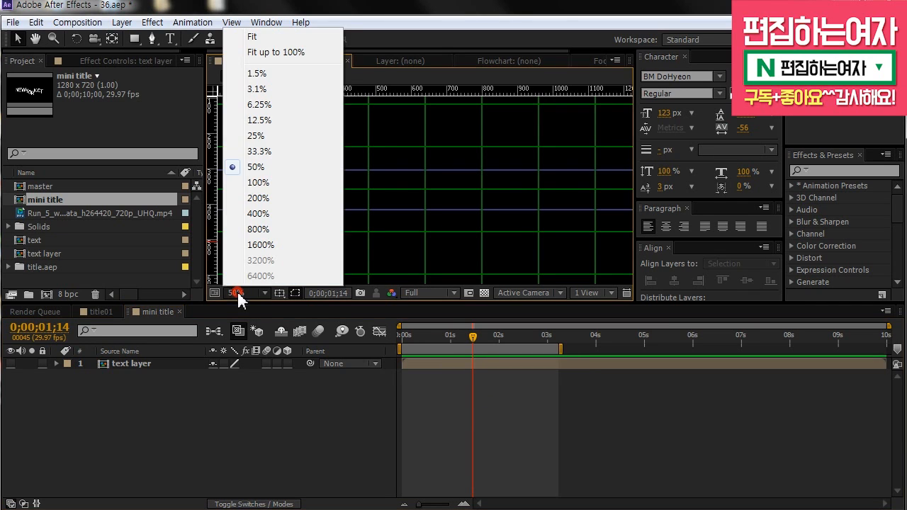
{"action": "left_click", "coordinate": [257, 52]}
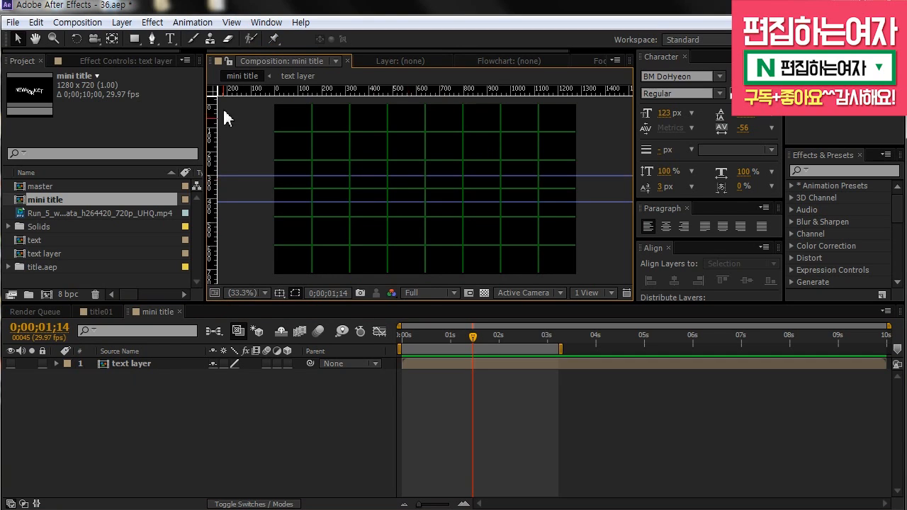
{"action": "left_click", "coordinate": [152, 38]}
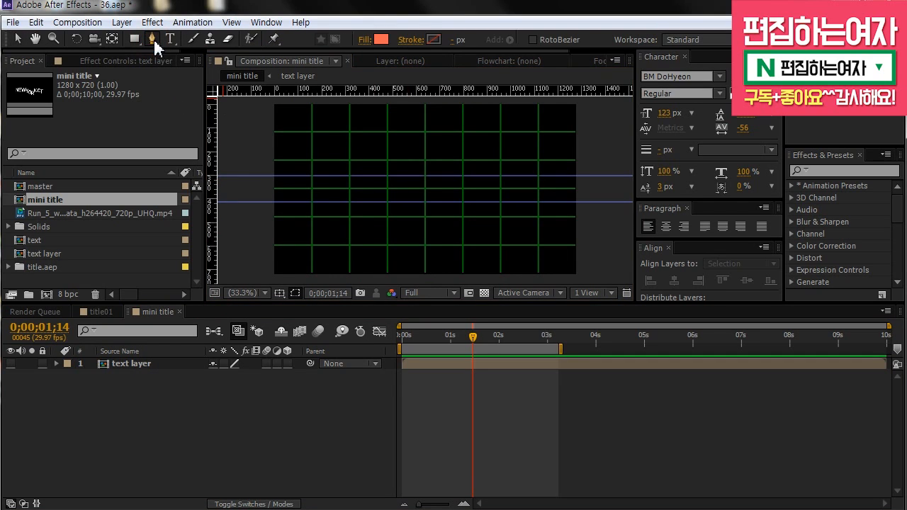
{"action": "left_click", "coordinate": [364, 40]}
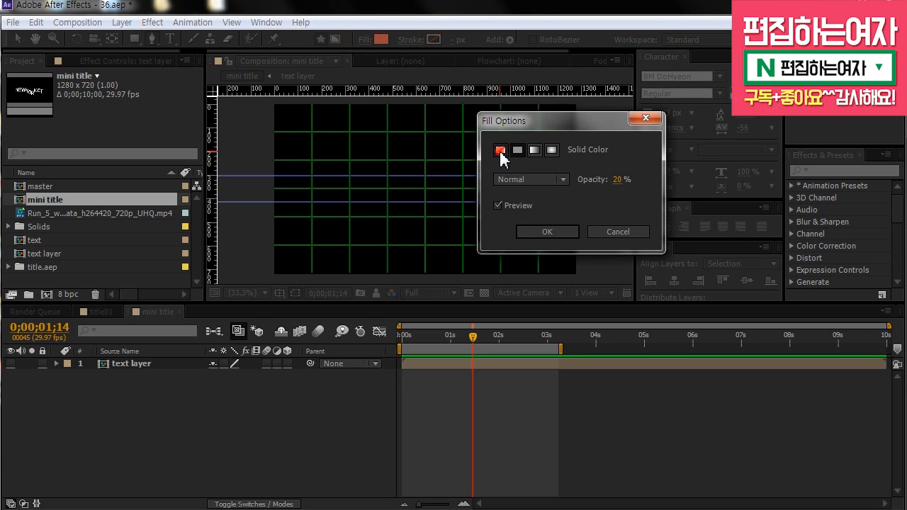
{"action": "left_click", "coordinate": [543, 233]}
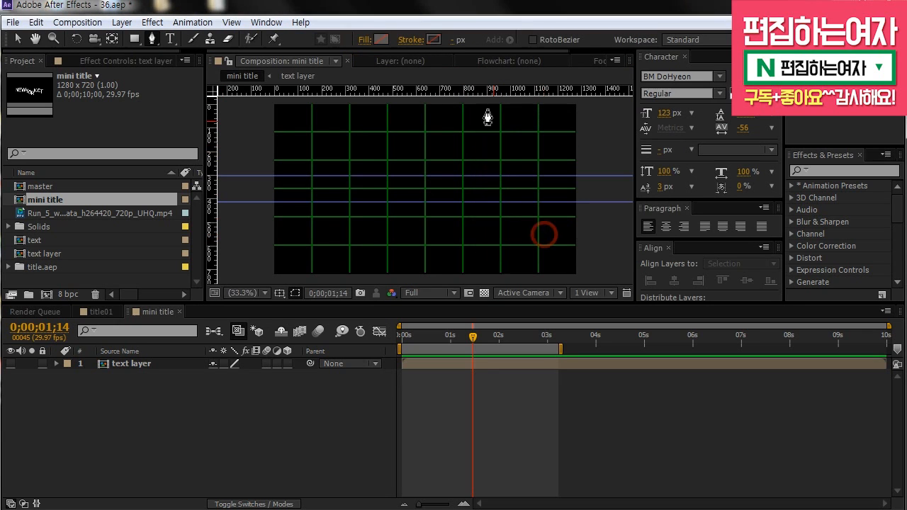
{"action": "left_click", "coordinate": [432, 38]}
{"action": "left_click", "coordinate": [742, 141]}
{"action": "left_click_drag", "start_coordinate": [455, 43], "coordinate": [454, 43]}
{"action": "key", "text": "ctrl+z"}
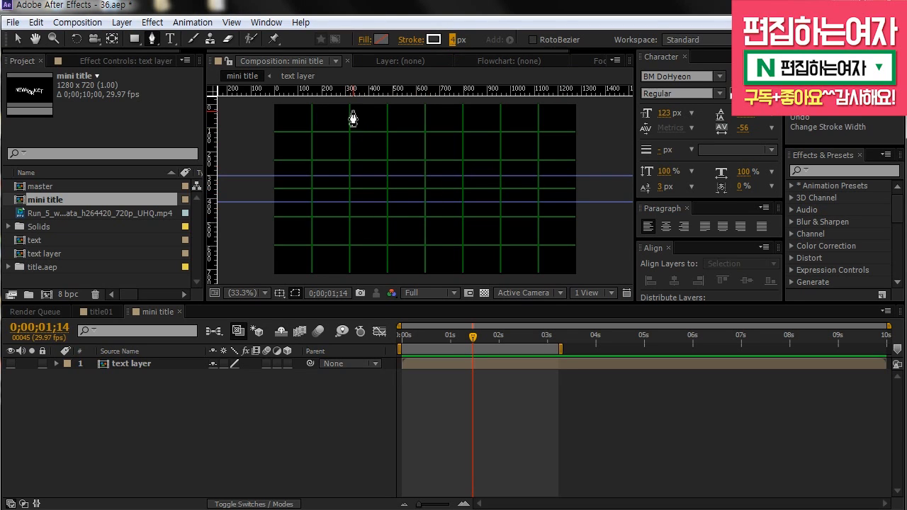
{"action": "left_click", "coordinate": [280, 188]}
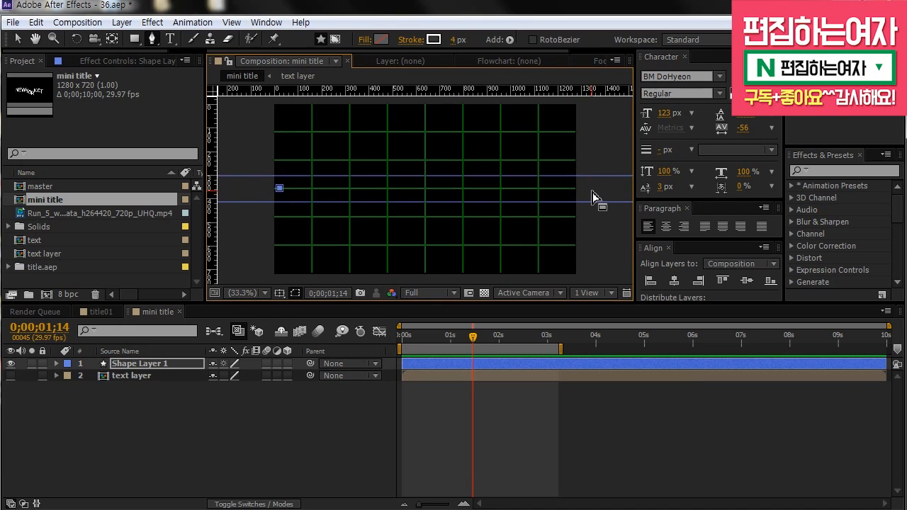
{"action": "key", "text": "ctrl+z"}
{"action": "key", "text": "ctrl+z"}
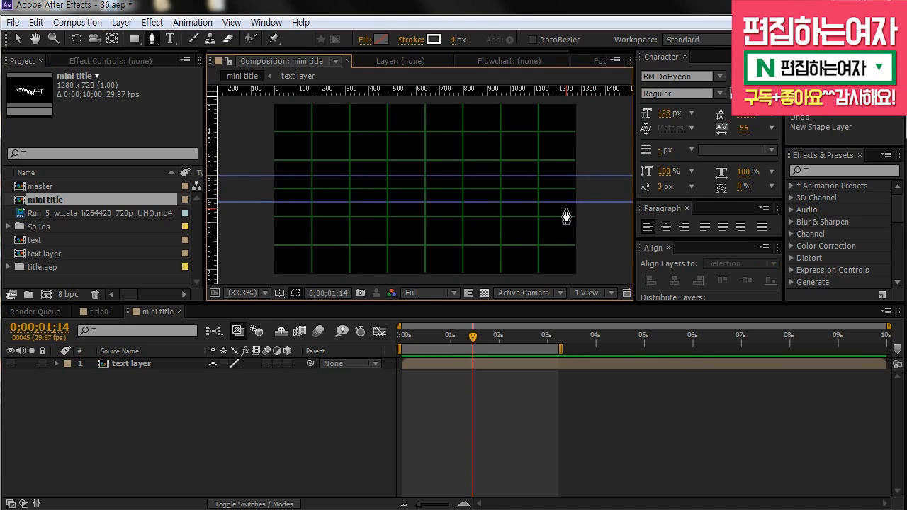
Draw a straight horizontal line along the middle grid line, from the first to the last vertical grid line.
{"action": "left_click", "coordinate": [311, 189]}
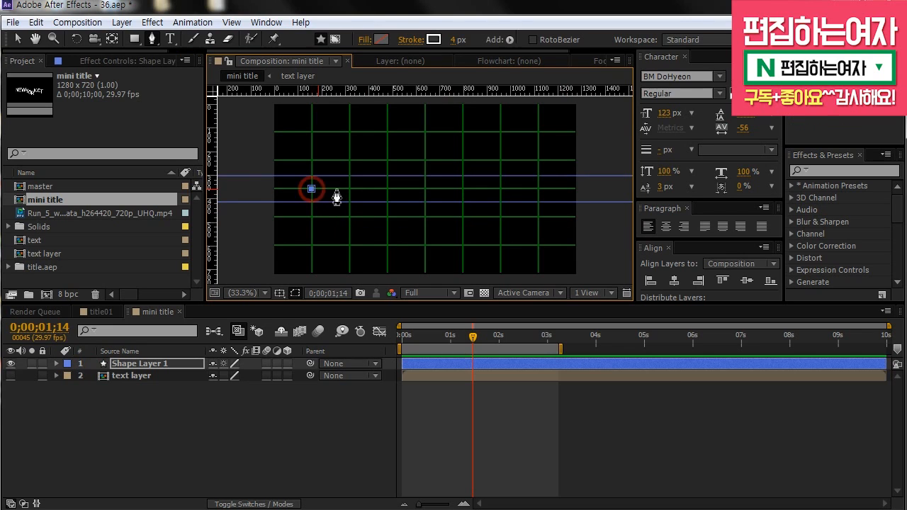
{"action": "left_click", "coordinate": [538, 189]}
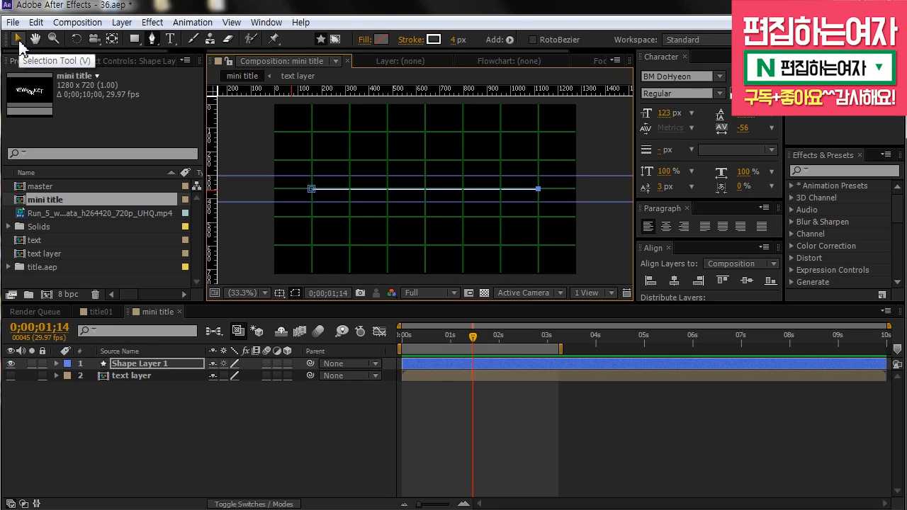
{"action": "left_click", "coordinate": [19, 40]}
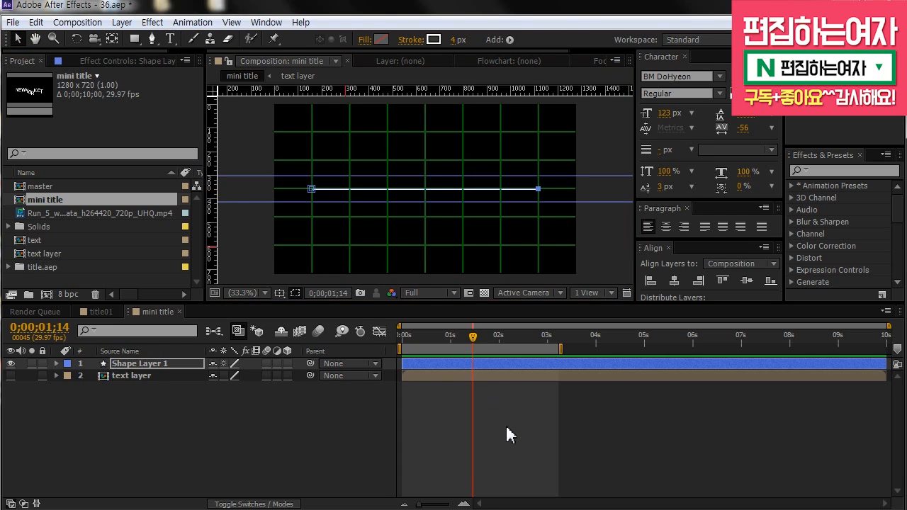
Examine closely where the shape layer's anchor point sits relative to the center of the line.
{"action": "left_click", "coordinate": [505, 424]}
{"action": "left_click", "coordinate": [487, 364]}
{"action": "scroll", "coordinate": [425, 191], "scroll_direction": "up", "scroll_amount": 9}
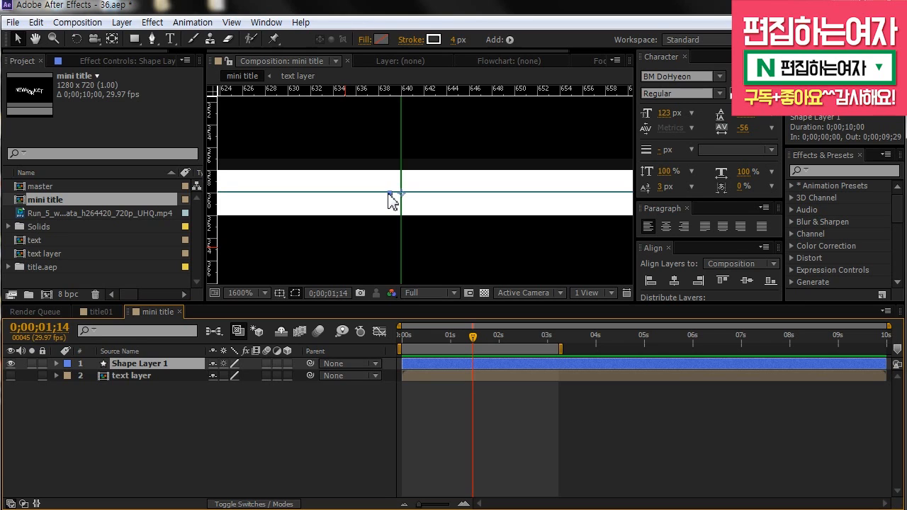
{"action": "scroll", "coordinate": [414, 198], "scroll_direction": "down", "scroll_amount": 10}
{"action": "left_click", "coordinate": [273, 102]}
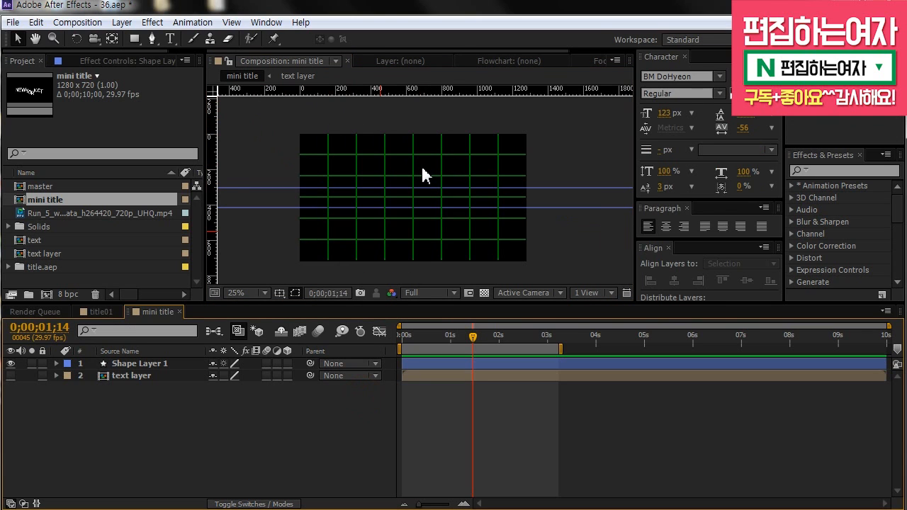
{"action": "scroll", "coordinate": [421, 173], "scroll_direction": "up", "scroll_amount": 2}
{"action": "scroll", "coordinate": [422, 168], "scroll_direction": "up", "scroll_amount": 1}
{"action": "key", "text": "space"}
{"action": "left_click_drag", "start_coordinate": [361, 196], "coordinate": [523, 167]}
{"action": "left_click_drag", "start_coordinate": [427, 170], "coordinate": [361, 172]}
{"action": "key", "text": "space"}
{"action": "left_click_drag", "start_coordinate": [563, 174], "coordinate": [476, 177]}
{"action": "left_click_drag", "start_coordinate": [570, 178], "coordinate": [459, 181]}
Move Shape Layer 1's anchor point onto the center of the line with the Pan Behind tool.
{"action": "scroll", "coordinate": [537, 182], "scroll_direction": "up", "scroll_amount": 1}
{"action": "left_click", "coordinate": [498, 362]}
{"action": "key", "text": "space"}
{"action": "left_click_drag", "start_coordinate": [584, 189], "coordinate": [404, 233]}
{"action": "left_click_drag", "start_coordinate": [574, 222], "coordinate": [626, 216]}
{"action": "left_click_drag", "start_coordinate": [437, 214], "coordinate": [700, 215]}
{"action": "left_click_drag", "start_coordinate": [431, 214], "coordinate": [558, 215]}
{"action": "left_click_drag", "start_coordinate": [441, 215], "coordinate": [456, 213]}
{"action": "scroll", "coordinate": [433, 192], "scroll_direction": "up", "scroll_amount": 1}
{"action": "scroll", "coordinate": [432, 198], "scroll_direction": "up", "scroll_amount": 1}
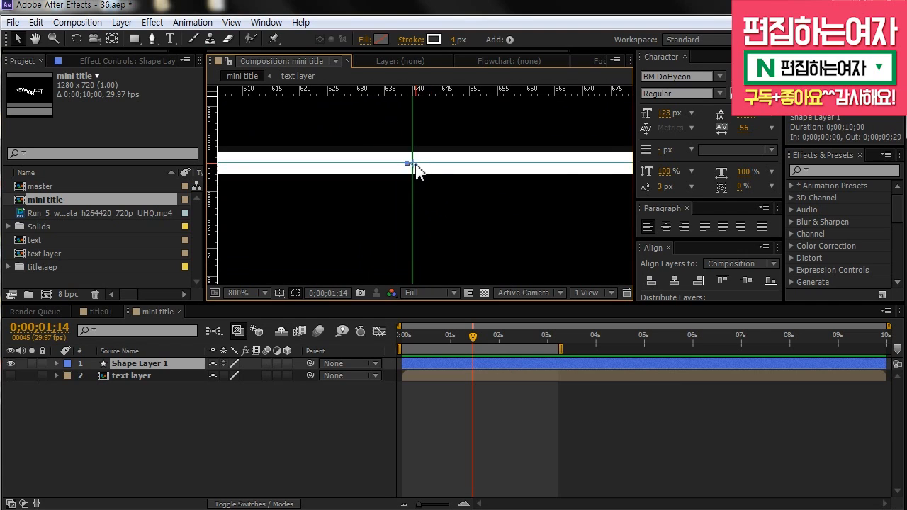
{"action": "scroll", "coordinate": [416, 168], "scroll_direction": "up", "scroll_amount": 1}
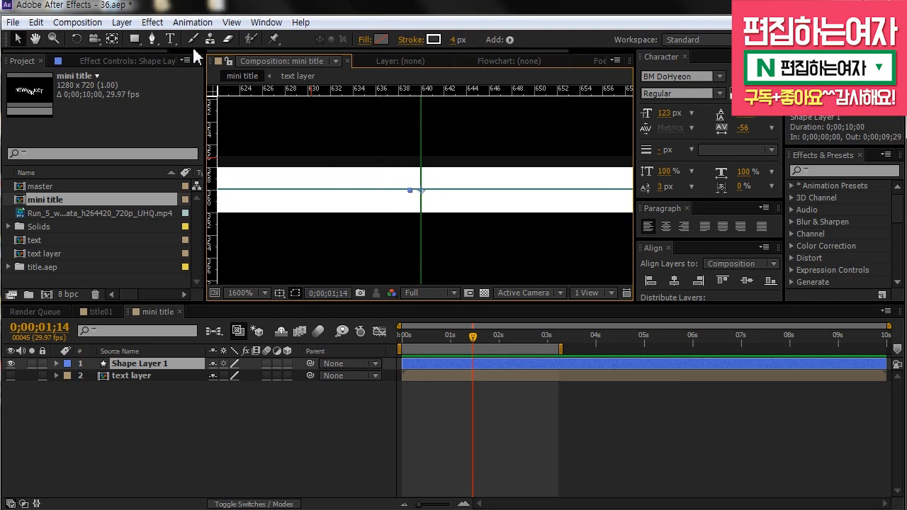
{"action": "left_click", "coordinate": [112, 39]}
{"action": "left_click_drag", "start_coordinate": [422, 191], "coordinate": [411, 190]}
{"action": "left_click", "coordinate": [18, 40]}
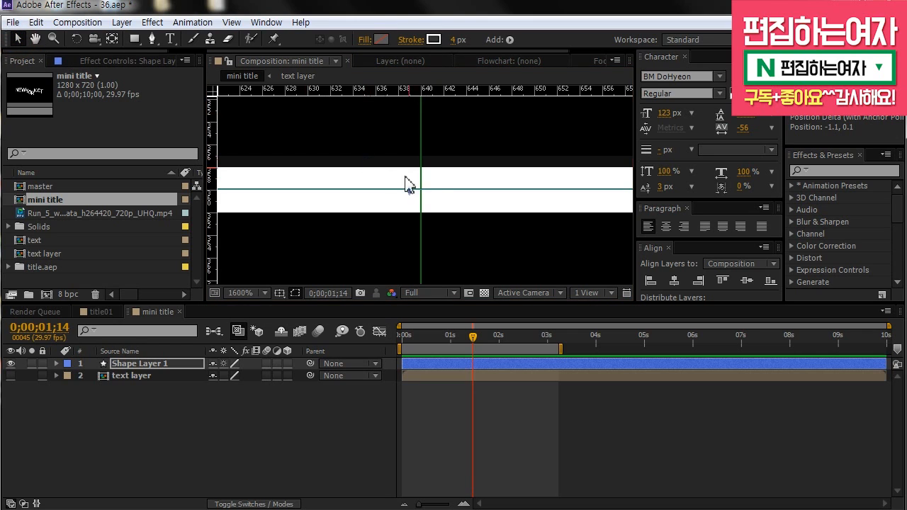
{"action": "scroll", "coordinate": [418, 188], "scroll_direction": "down", "scroll_amount": 10}
{"action": "scroll", "coordinate": [446, 186], "scroll_direction": "up", "scroll_amount": 2}
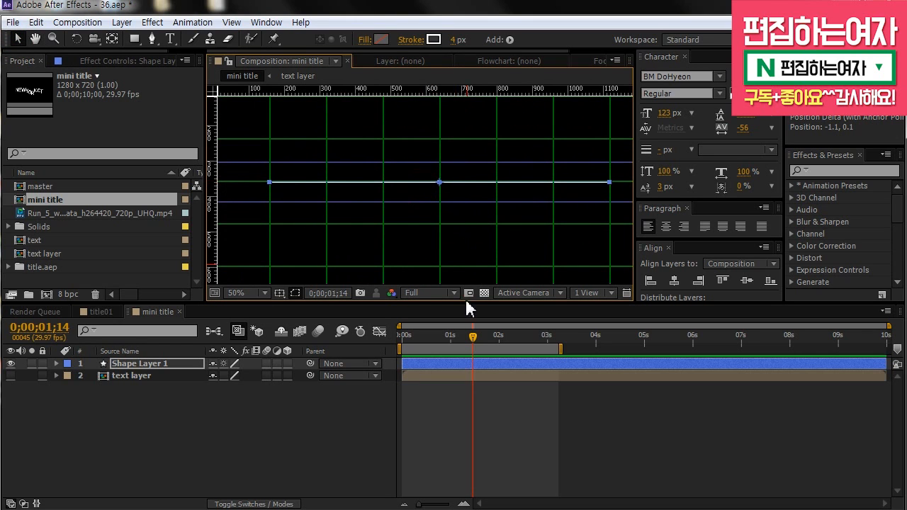
Hide the Proportional Grid and check the line against the guides.
{"action": "left_click_drag", "start_coordinate": [461, 339], "coordinate": [391, 336]}
{"action": "left_click", "coordinate": [471, 438]}
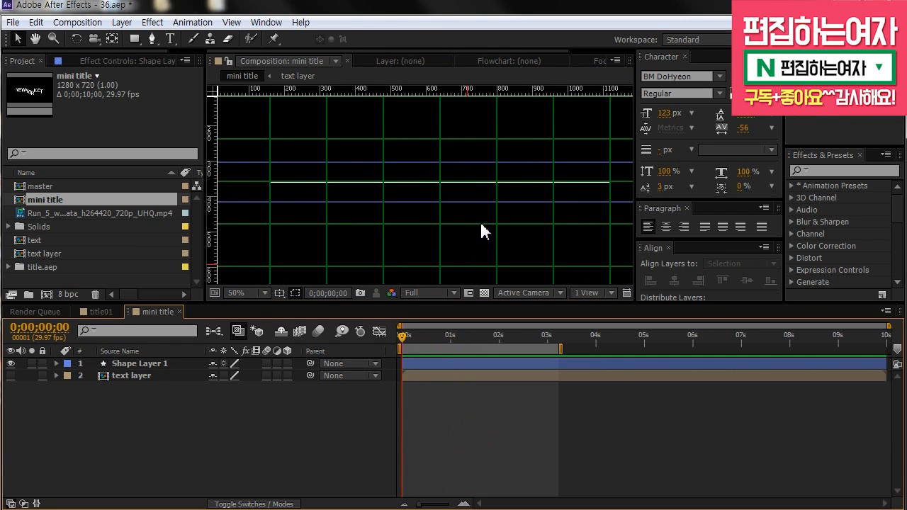
{"action": "key", "text": "ctrl+apostrophe"}
{"action": "left_click_drag", "start_coordinate": [397, 343], "coordinate": [413, 347]}
{"action": "left_click", "coordinate": [445, 228]}
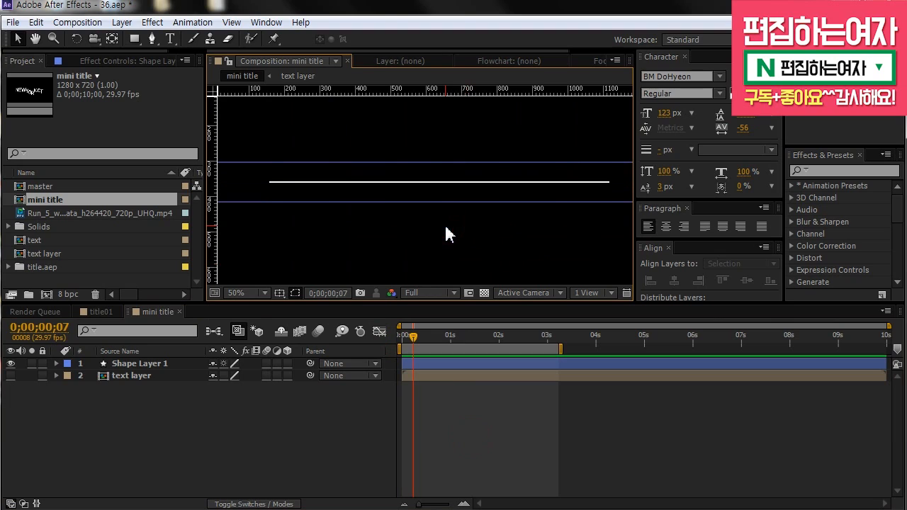
{"action": "key", "text": "ctrl+apostrophe"}
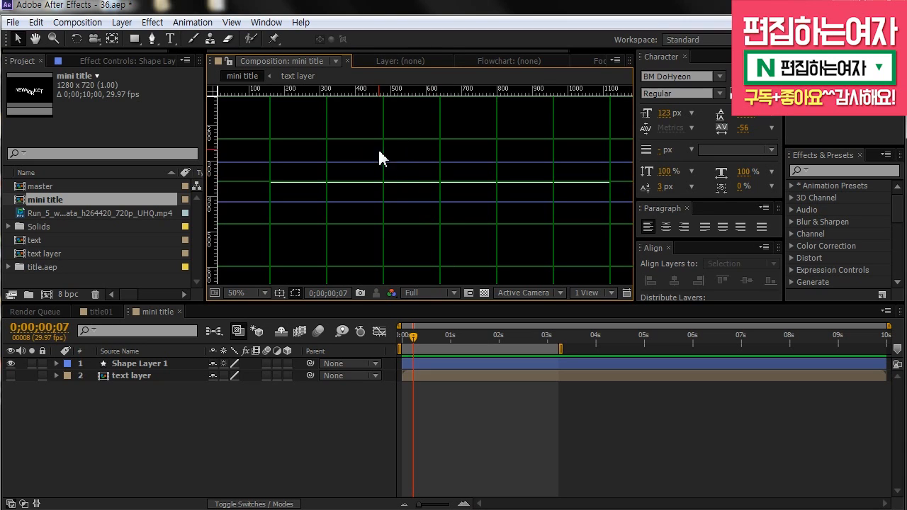
{"action": "key", "text": "ctrl+apostrophe"}
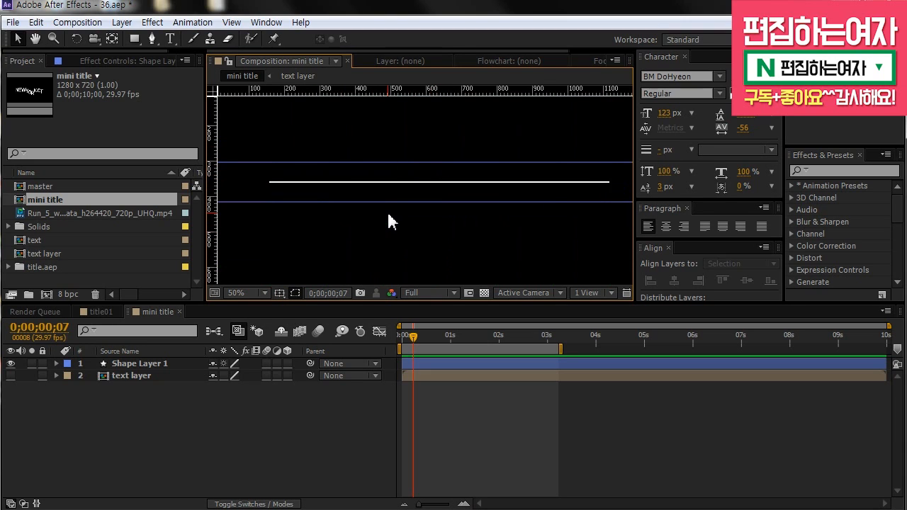
Reveal Shape Layer 1's Scale at 0;00;00;00, unlink its proportions, and try reducing the horizontal scale before undoing it.
{"action": "left_click_drag", "start_coordinate": [413, 336], "coordinate": [399, 338]}
{"action": "left_click", "coordinate": [426, 363]}
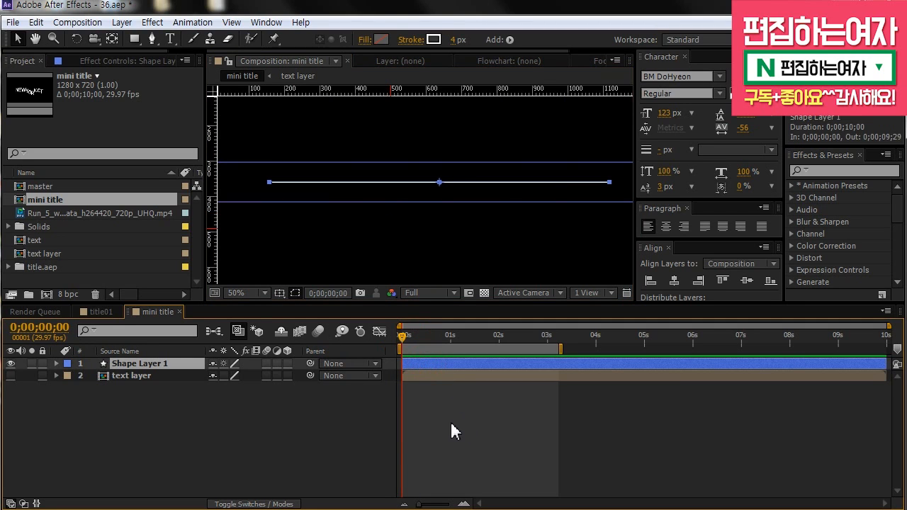
{"action": "key", "text": "s"}
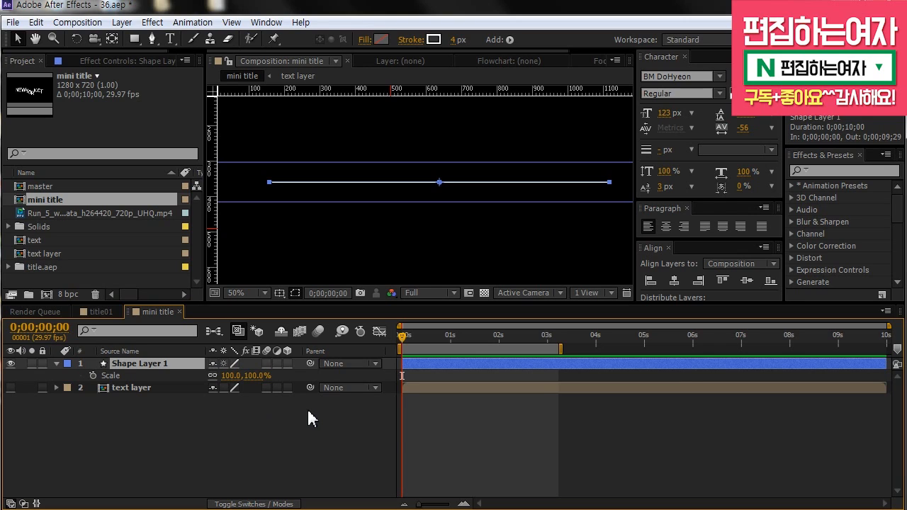
{"action": "left_click", "coordinate": [212, 376]}
{"action": "left_click_drag", "start_coordinate": [231, 377], "coordinate": [180, 383]}
{"action": "key", "text": "ctrl+z"}
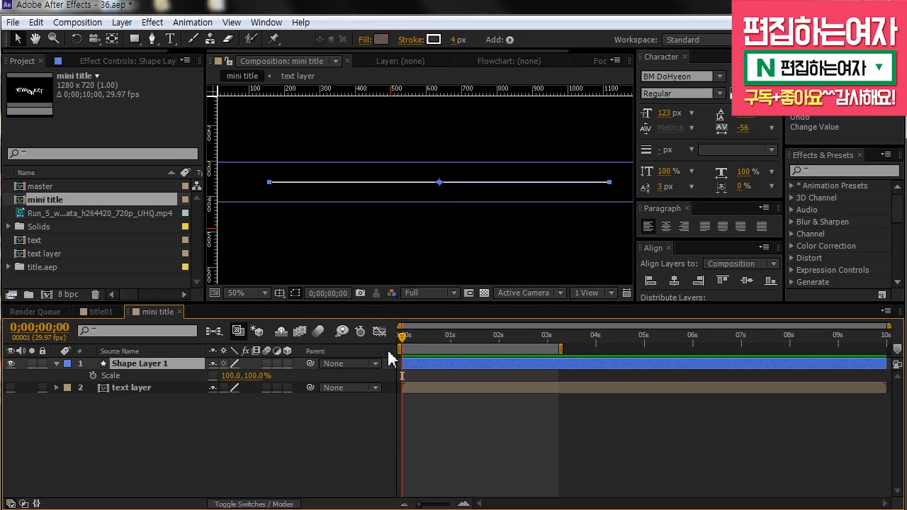
Set Shape Layer 1's horizontal scale to 0% and add a Scale keyframe at 0;00;00;00.
{"action": "left_click", "coordinate": [230, 377]}
{"action": "type", "text": "00"}
{"action": "key", "text": "Return"}
{"action": "left_click", "coordinate": [93, 376]}
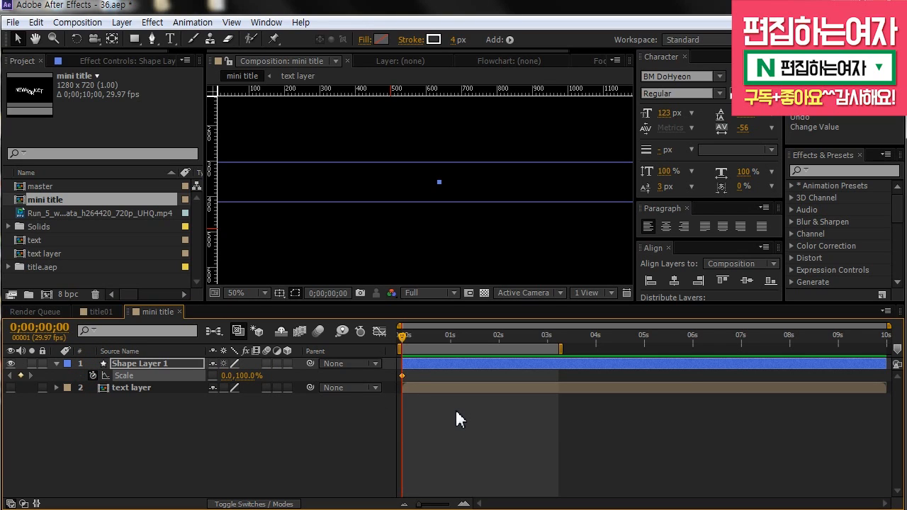
Add a Scale keyframe at 0;00;00;10 with the line's horizontal scale at 100%.
{"action": "key", "text": "shift+Page_Down"}
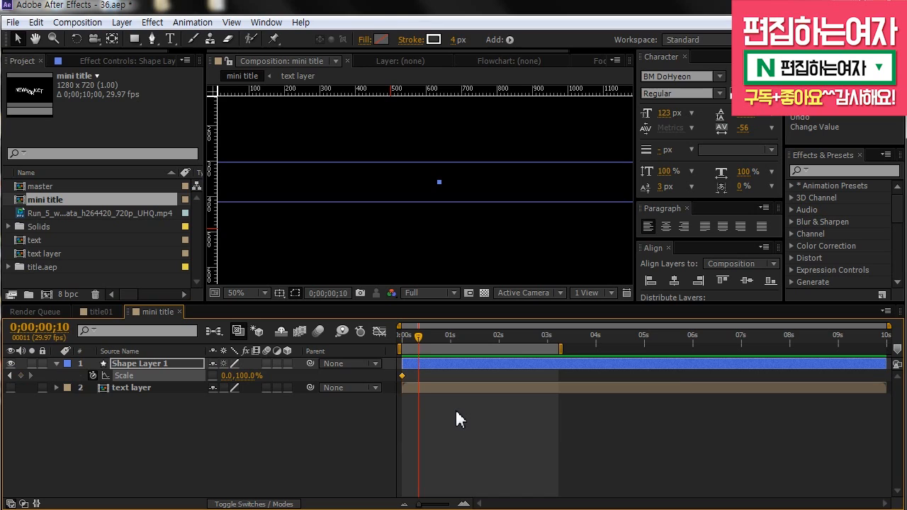
{"action": "left_click", "coordinate": [227, 375]}
{"action": "type", "text": "100"}
{"action": "key", "text": "Return"}
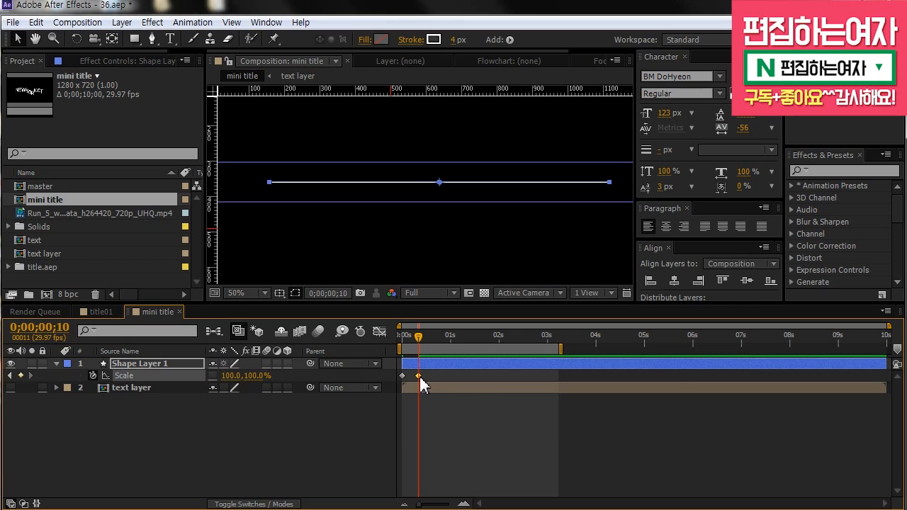
Apply Easy Ease In to Shape Layer 1's Scale keyframe at 0;00;00;10.
{"action": "mouse_move", "coordinate": [419, 376]}
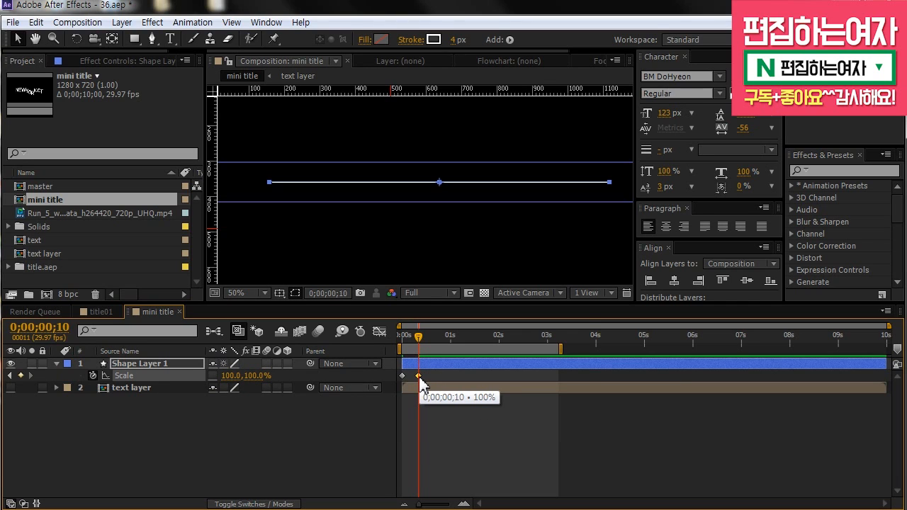
{"action": "right_click", "coordinate": [418, 376]}
{"action": "mouse_move", "coordinate": [517, 366]}
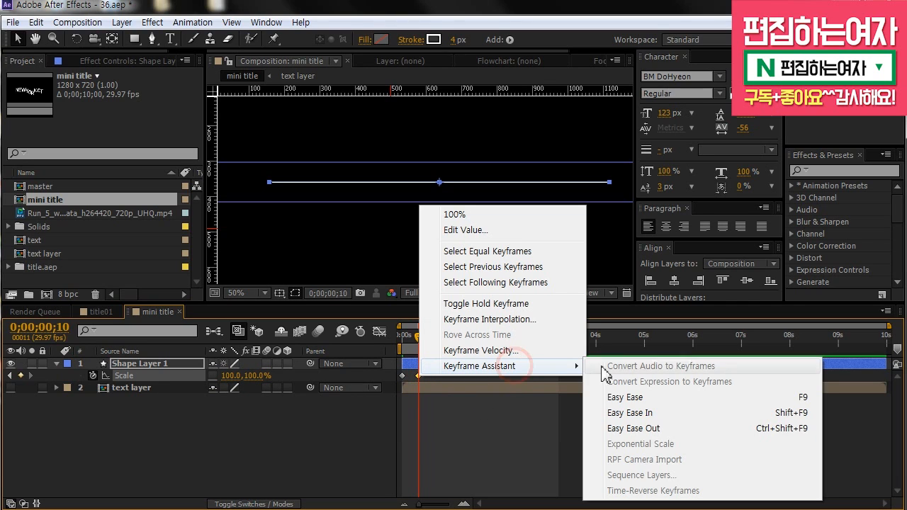
{"action": "left_click", "coordinate": [684, 413]}
Extend the incoming ease handle of the 0;00;00;10 Scale keyframe in the Graph Editor and preview the line up to 0;00;00;19.
{"action": "left_click", "coordinate": [379, 331]}
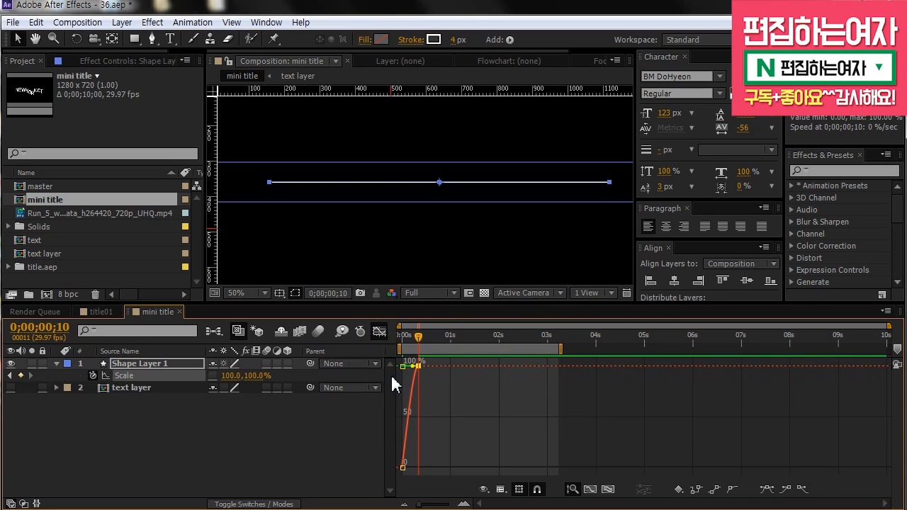
{"action": "scroll", "coordinate": [416, 380], "scroll_direction": "up", "scroll_amount": 4}
{"action": "key", "text": "space"}
{"action": "left_click_drag", "start_coordinate": [436, 399], "coordinate": [526, 377]}
{"action": "left_click_drag", "start_coordinate": [445, 366], "coordinate": [405, 367]}
{"action": "left_click", "coordinate": [379, 330]}
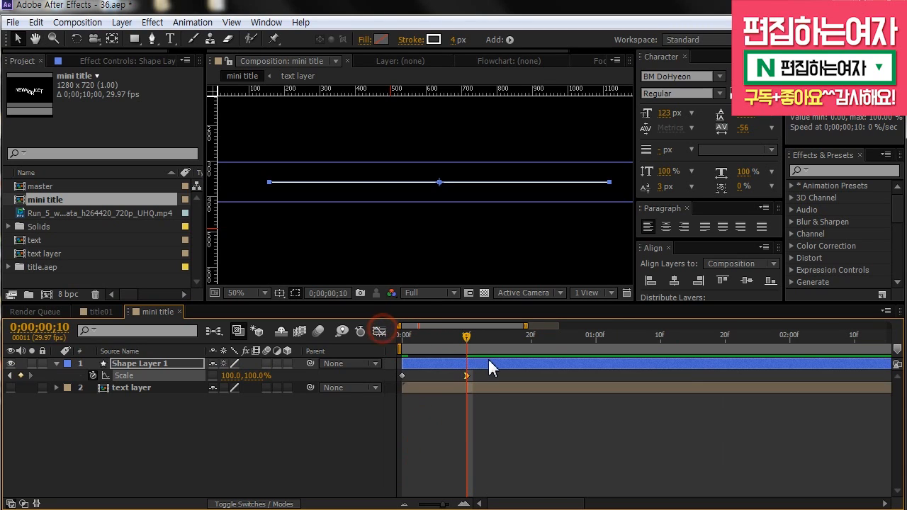
{"action": "left_click_drag", "start_coordinate": [467, 339], "coordinate": [536, 347]}
{"action": "key", "text": "space"}
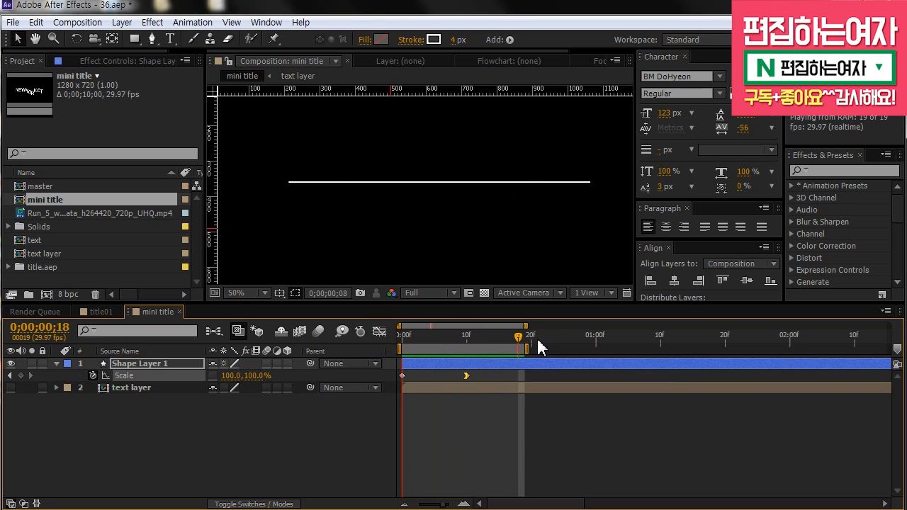
Readjust the incoming ease handle of the line's Scale curve at 0;00;00;10 and replay the animation.
{"action": "left_click", "coordinate": [380, 330]}
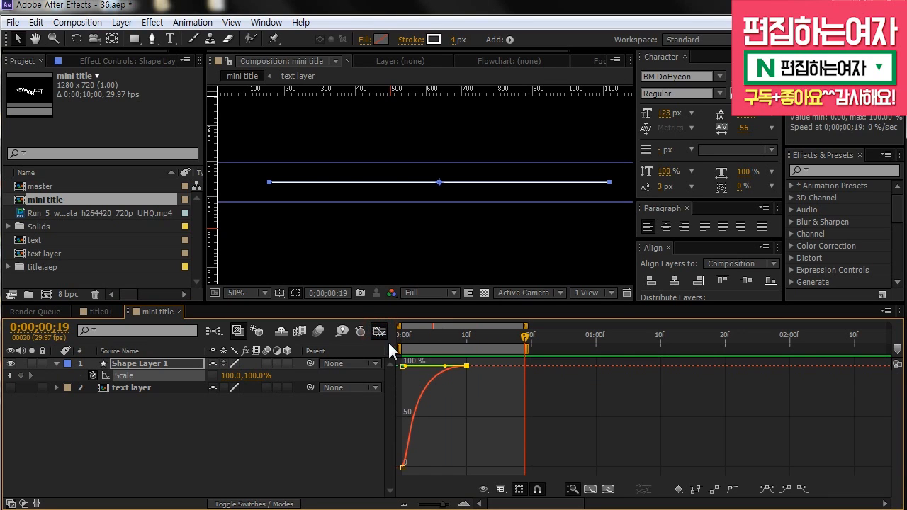
{"action": "left_click_drag", "start_coordinate": [447, 366], "coordinate": [430, 366]}
{"action": "left_click", "coordinate": [384, 332]}
{"action": "key", "text": "space"}
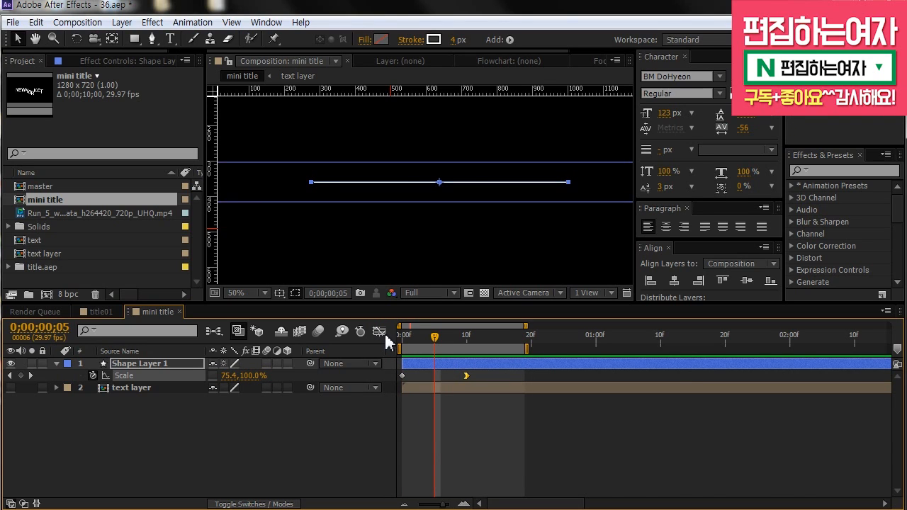
{"action": "left_click", "coordinate": [384, 332]}
{"action": "left_click", "coordinate": [384, 332]}
Add a Position keyframe to Shape Layer 1 at 0;00;00;15, five frames after the last Scale keyframe.
{"action": "left_click_drag", "start_coordinate": [427, 336], "coordinate": [469, 337]}
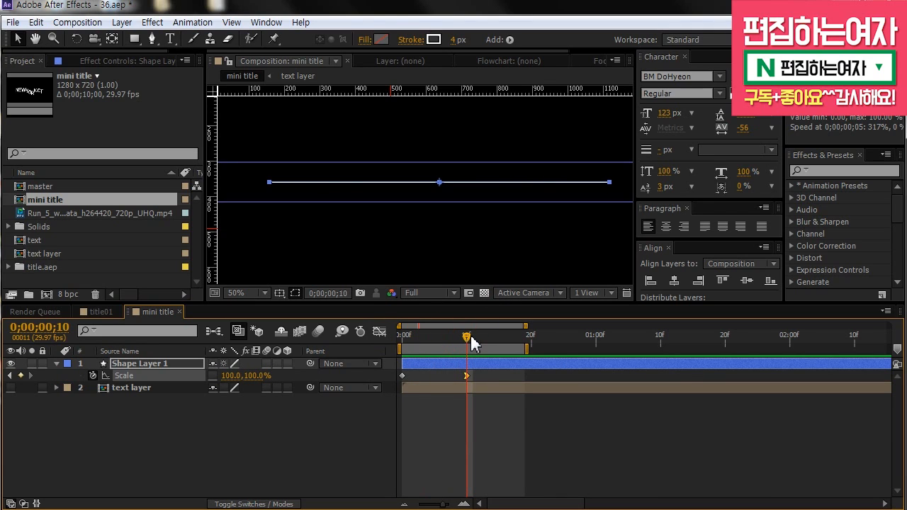
{"action": "left_click", "coordinate": [509, 439]}
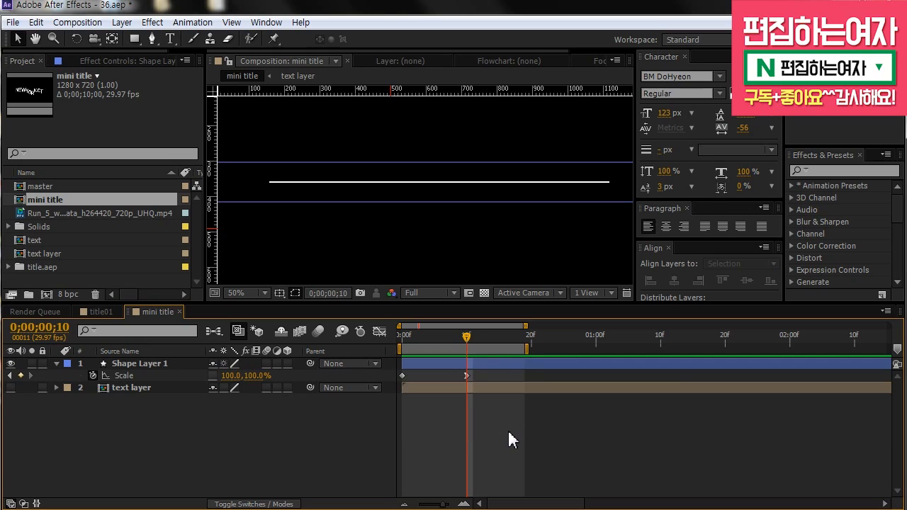
{"action": "key", "text": "Page_Down"}
{"action": "key", "text": "Page_Down"}
{"action": "key", "text": "Page_Down"}
{"action": "key", "text": "Page_Down"}
{"action": "key", "text": "Page_Down"}
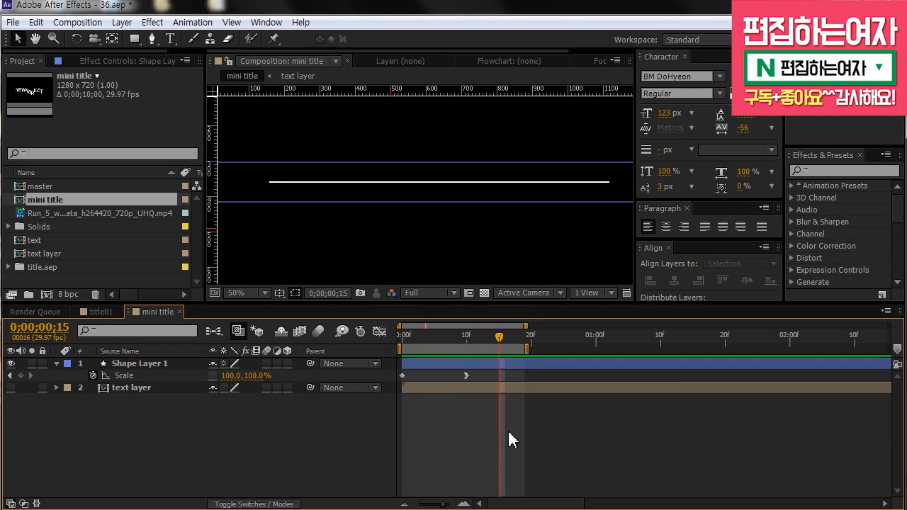
{"action": "left_click", "coordinate": [511, 364]}
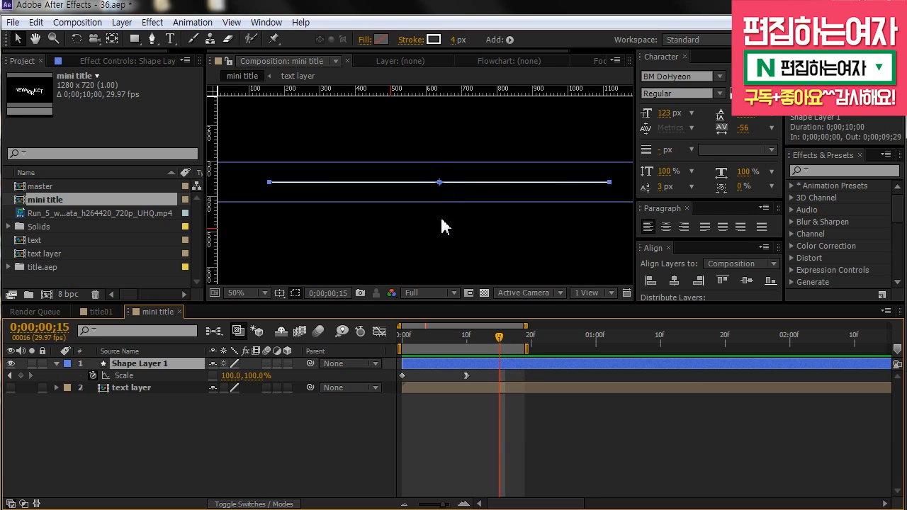
{"action": "key", "text": "p"}
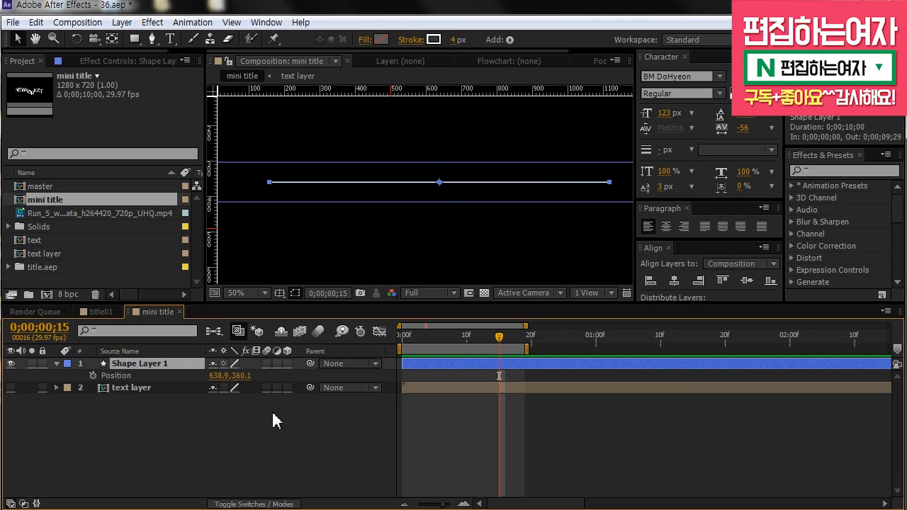
{"action": "left_click", "coordinate": [93, 375]}
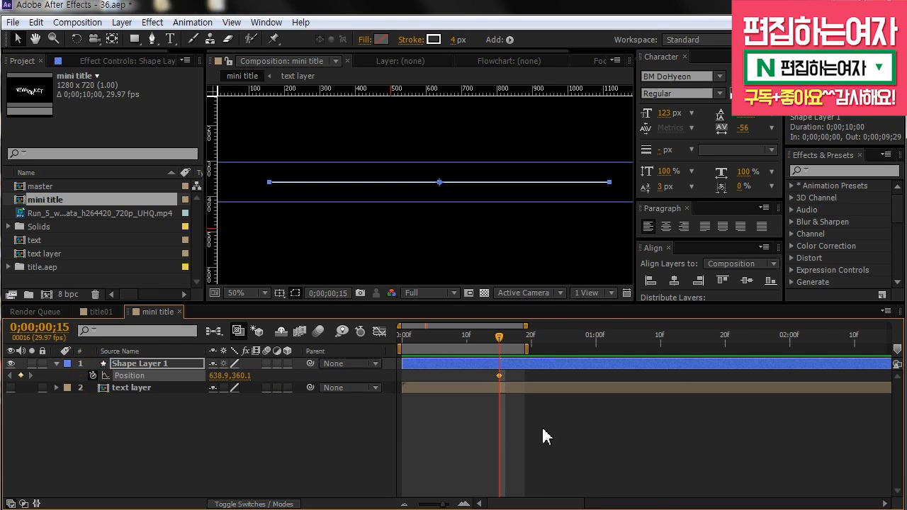
Move the line down to Position 638.9, 424.1 at 0;00;01;00, just below the lower guide, creating a second Position keyframe.
{"action": "scroll", "coordinate": [530, 428], "scroll_direction": "down", "scroll_amount": 1}
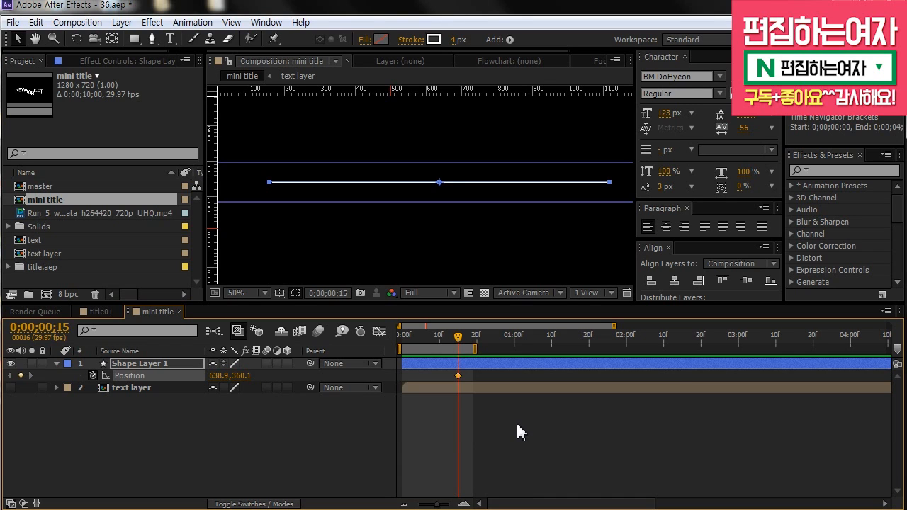
{"action": "key", "text": "alt+shift+j"}
{"action": "type", "text": "+"}
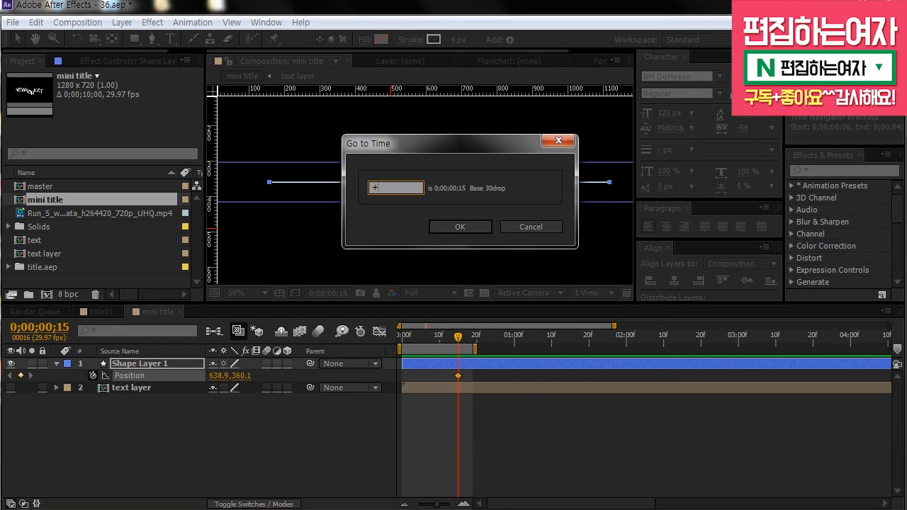
{"action": "key", "text": "Return"}
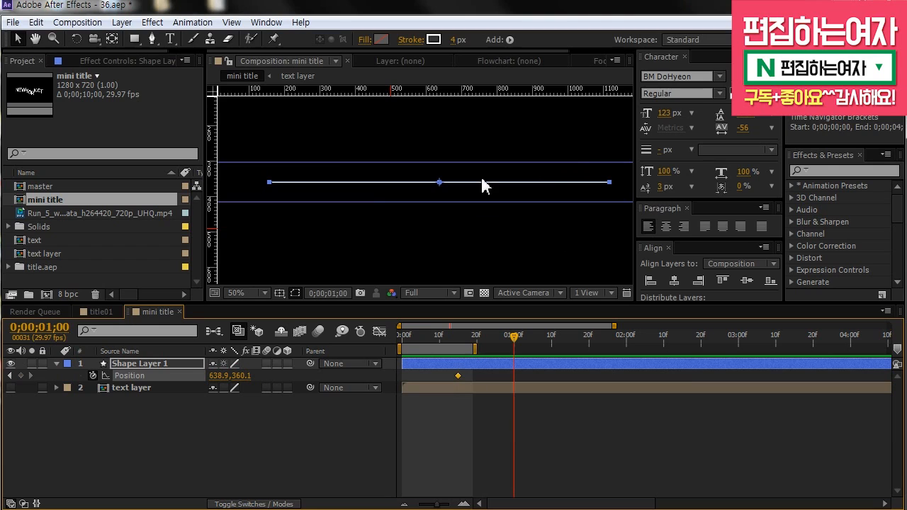
{"action": "scroll", "coordinate": [453, 234], "scroll_direction": "down", "scroll_amount": 2}
{"action": "scroll", "coordinate": [454, 224], "scroll_direction": "up", "scroll_amount": 2}
{"action": "key", "text": "shift+Down"}
{"action": "key", "text": "shift+Down"}
{"action": "key", "text": "shift+Down"}
{"action": "key", "text": "shift+Down"}
{"action": "key", "text": "shift+Down"}
{"action": "key", "text": "shift+Down"}
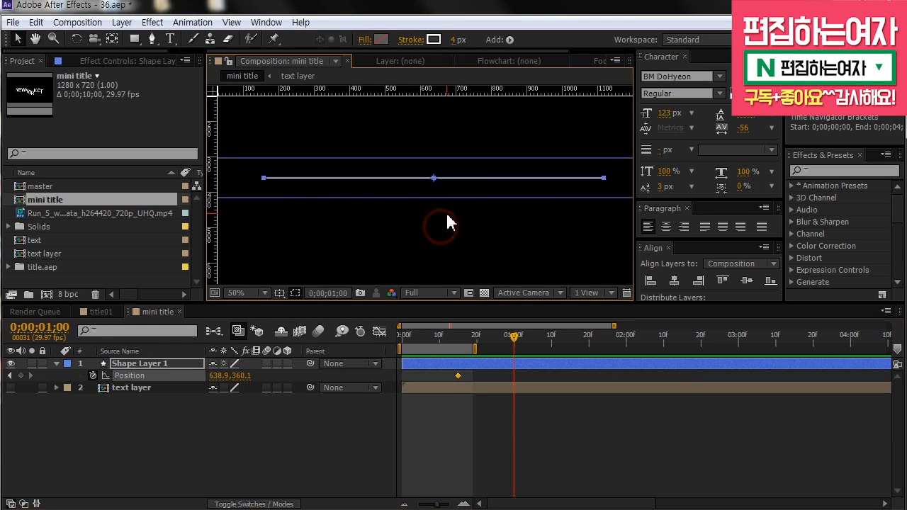
{"action": "key", "text": "Down"}
{"action": "key", "text": "Down"}
{"action": "key", "text": "Down"}
{"action": "key", "text": "Down"}
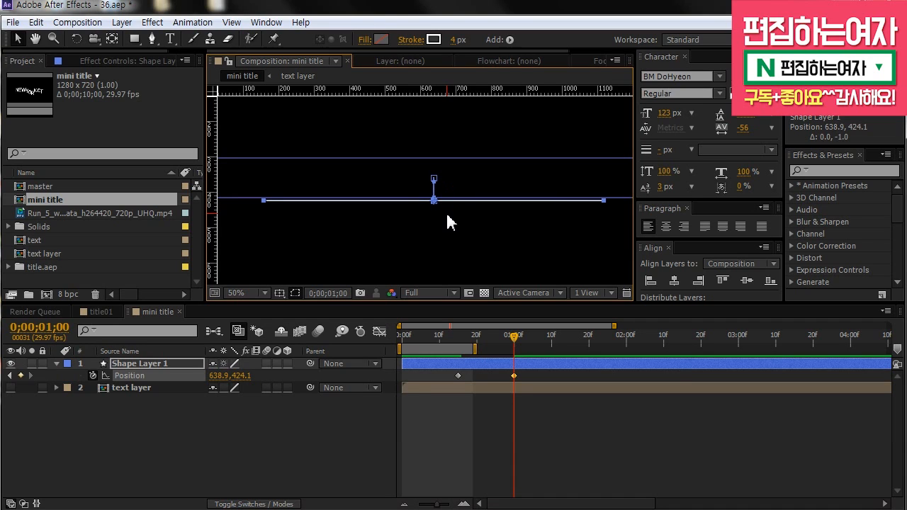
Make the text layer visible and shift it so that it starts at 0;00;00;15.
{"action": "left_click", "coordinate": [342, 452]}
{"action": "left_click", "coordinate": [130, 386]}
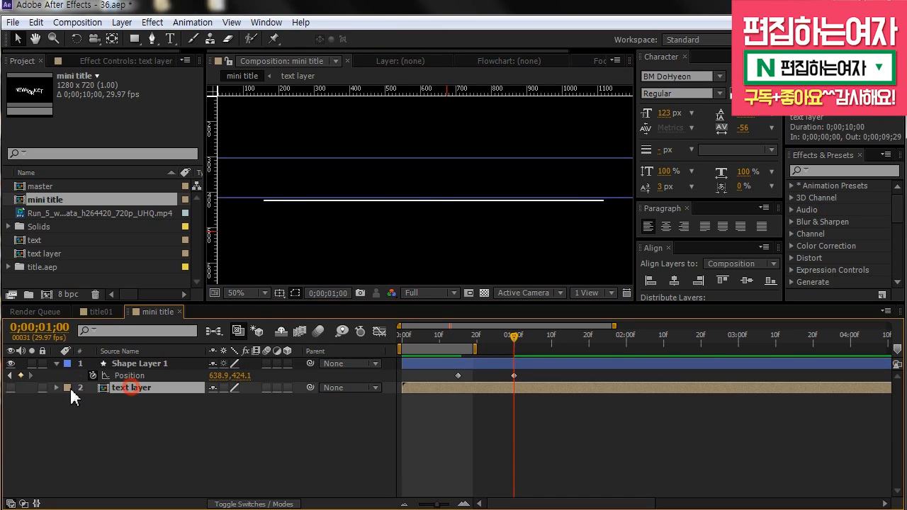
{"action": "left_click", "coordinate": [9, 388]}
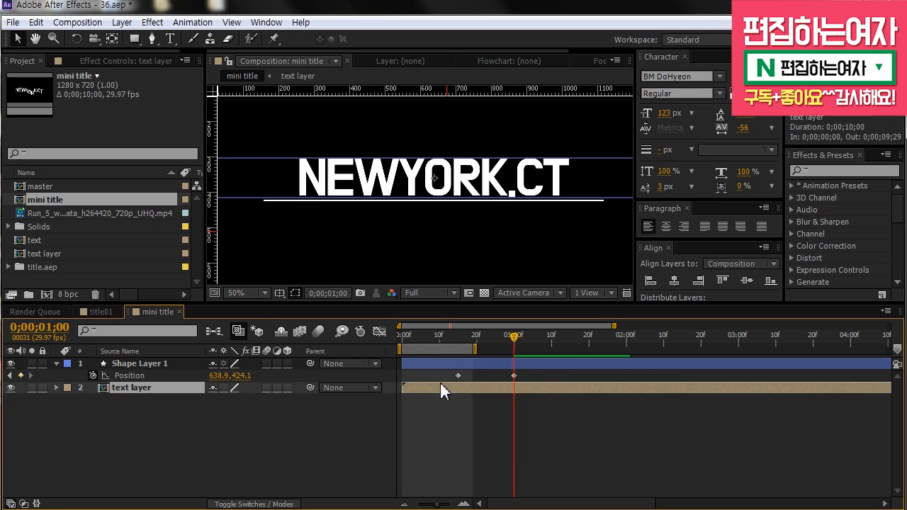
{"action": "left_click", "coordinate": [458, 337]}
{"action": "left_click_drag", "start_coordinate": [452, 389], "coordinate": [505, 389]}
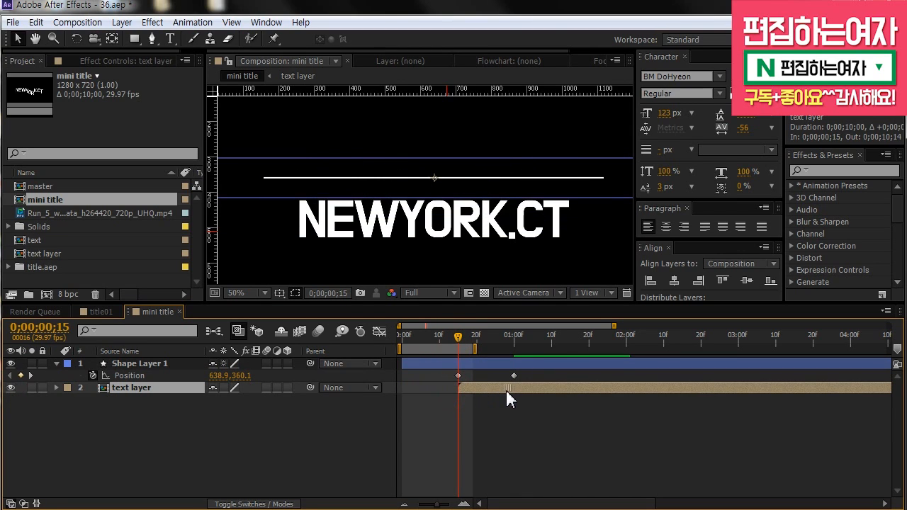
Check the letters against the line up to 0;00;01;00 and apply Easy Ease In to Shape Layer 1's Position keyframe there.
{"action": "left_click_drag", "start_coordinate": [461, 343], "coordinate": [514, 346]}
{"action": "left_click", "coordinate": [545, 416]}
{"action": "left_click", "coordinate": [521, 381]}
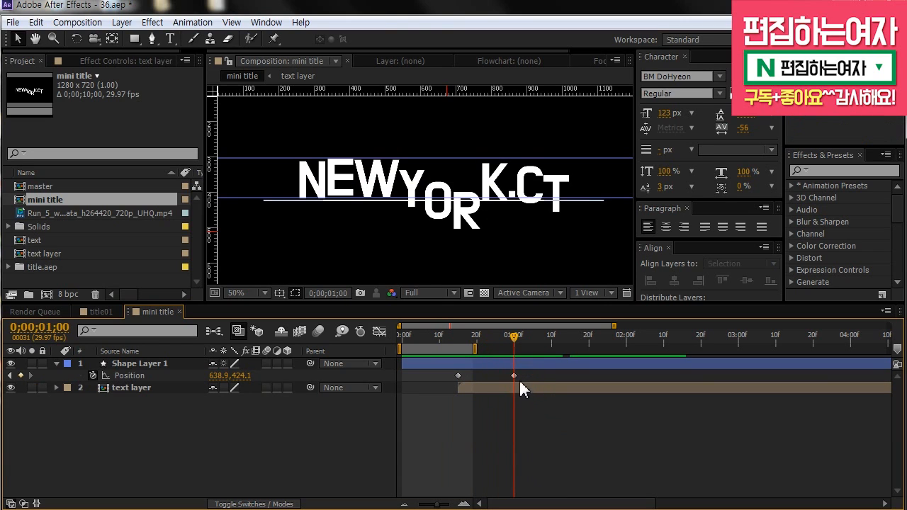
{"action": "left_click", "coordinate": [514, 376]}
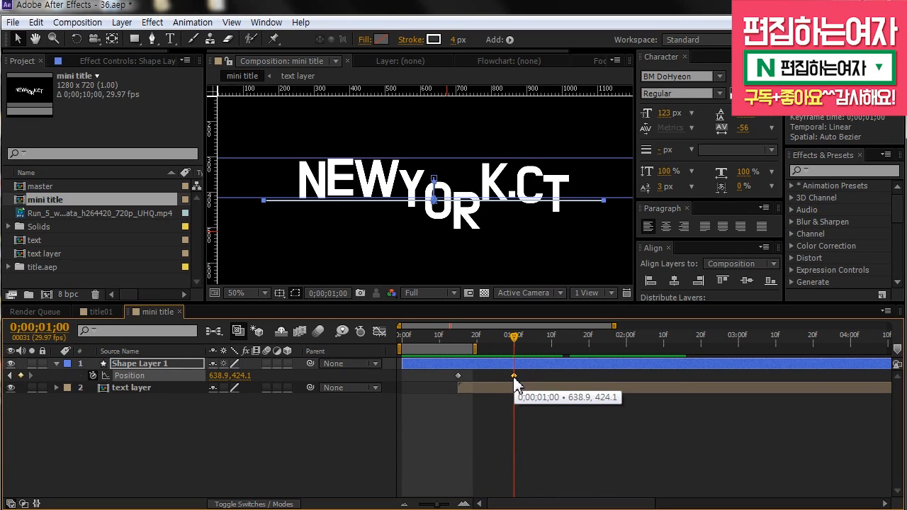
{"action": "right_click", "coordinate": [515, 378]}
{"action": "left_click", "coordinate": [641, 364]}
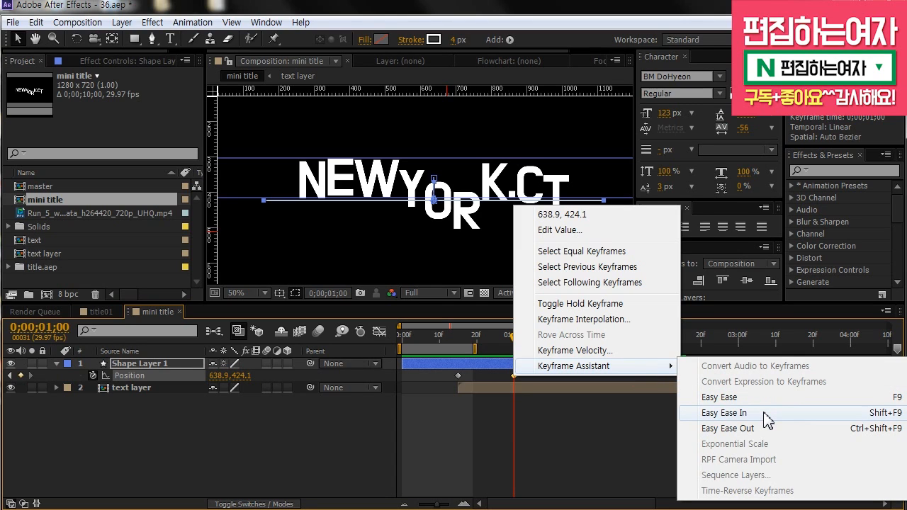
{"action": "left_click", "coordinate": [723, 412]}
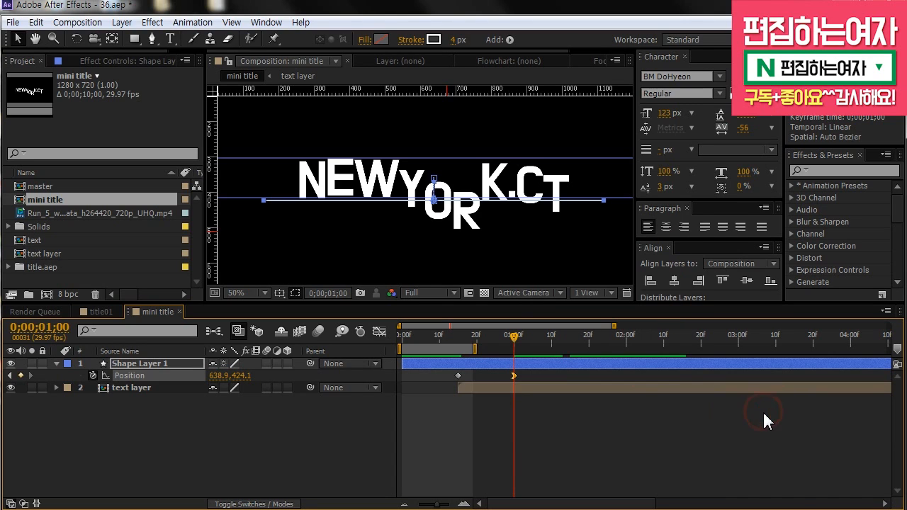
Lengthen the incoming ease handle of the 0;00;01;00 Position keyframe in the speed graph so the line starts fast and slows down.
{"action": "left_click", "coordinate": [380, 331]}
{"action": "left_click_drag", "start_coordinate": [512, 468], "coordinate": [489, 469]}
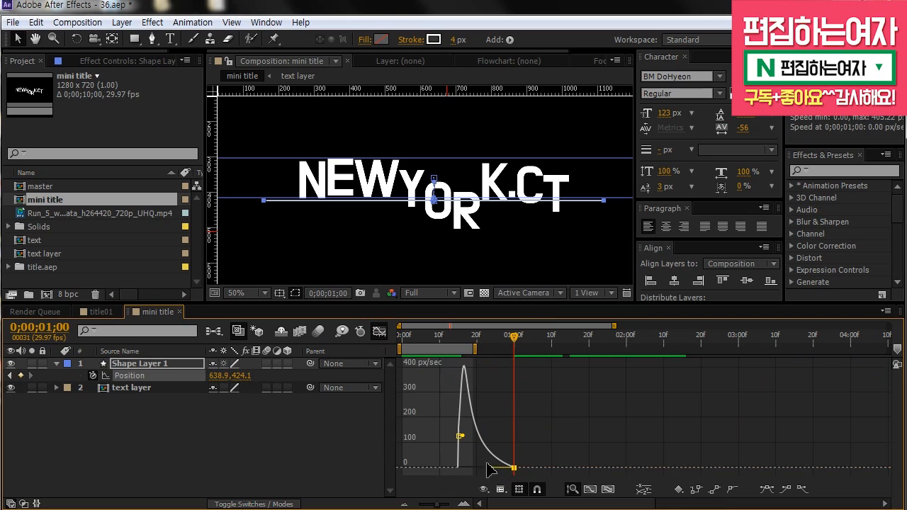
{"action": "left_click", "coordinate": [380, 333]}
Extend the work area end to 0;00;01;11, preview the title animation, and go to 0;00;01;14 with no layer selected.
{"action": "left_click_drag", "start_coordinate": [407, 345], "coordinate": [557, 347]}
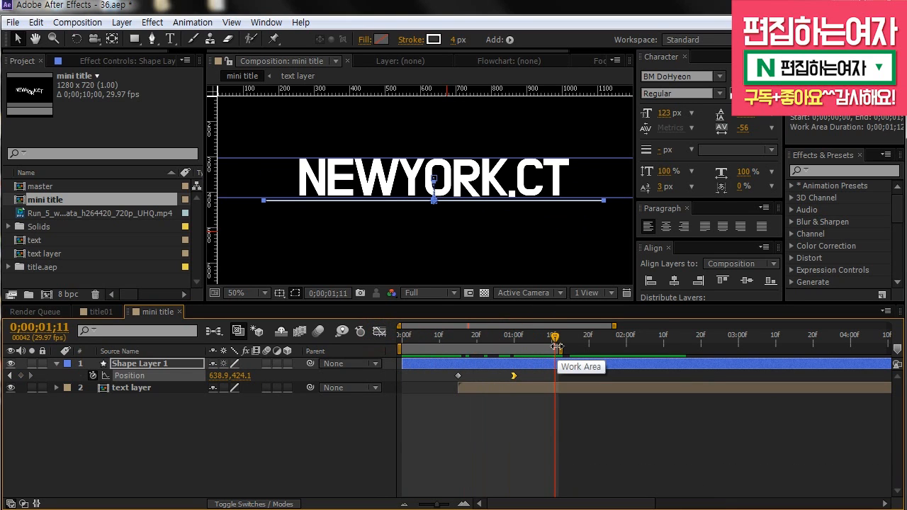
{"action": "key", "text": "KP_0"}
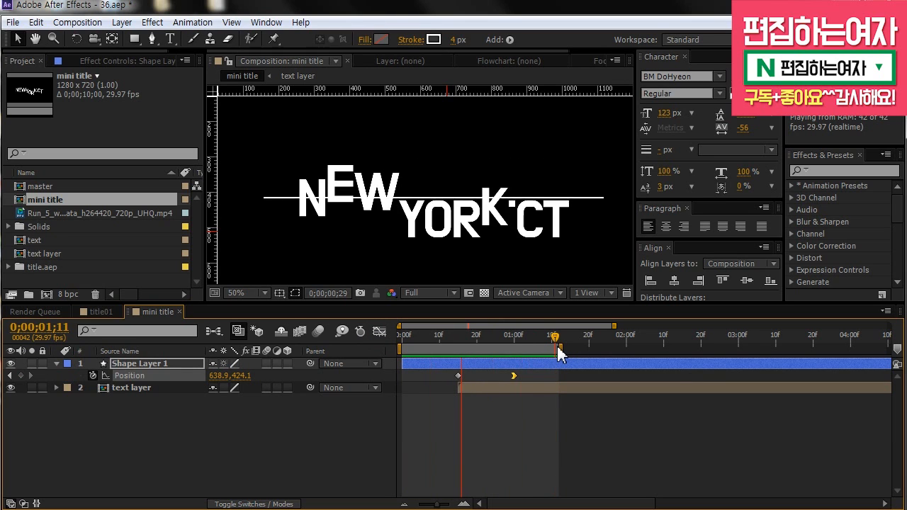
{"action": "mouse_move", "coordinate": [556, 337]}
{"action": "left_mouse_down"}
{"action": "mouse_move", "coordinate": [513, 337]}
{"action": "mouse_move", "coordinate": [566, 337]}
{"action": "left_mouse_up"}
{"action": "left_click", "coordinate": [566, 435]}
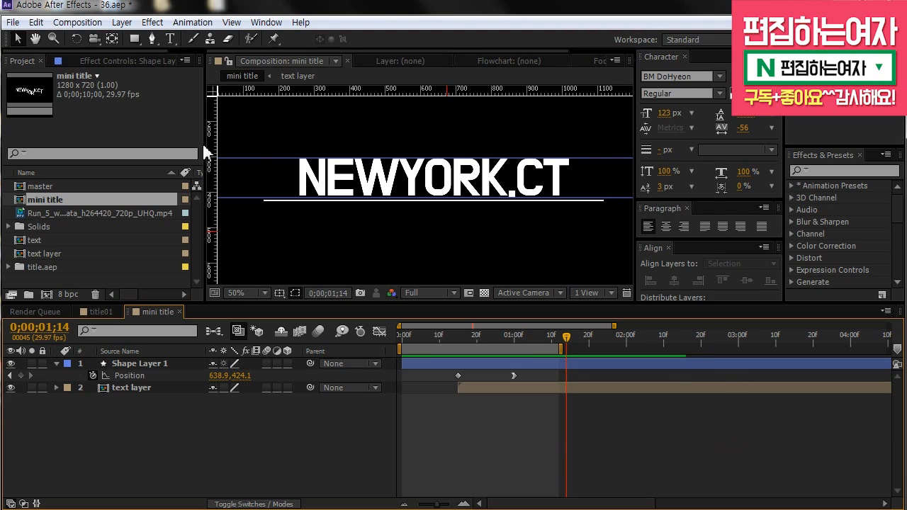
Set up the Rectangle tool with no stroke and a red FF2424 fill.
{"action": "left_click", "coordinate": [135, 40]}
{"action": "left_click", "coordinate": [411, 40]}
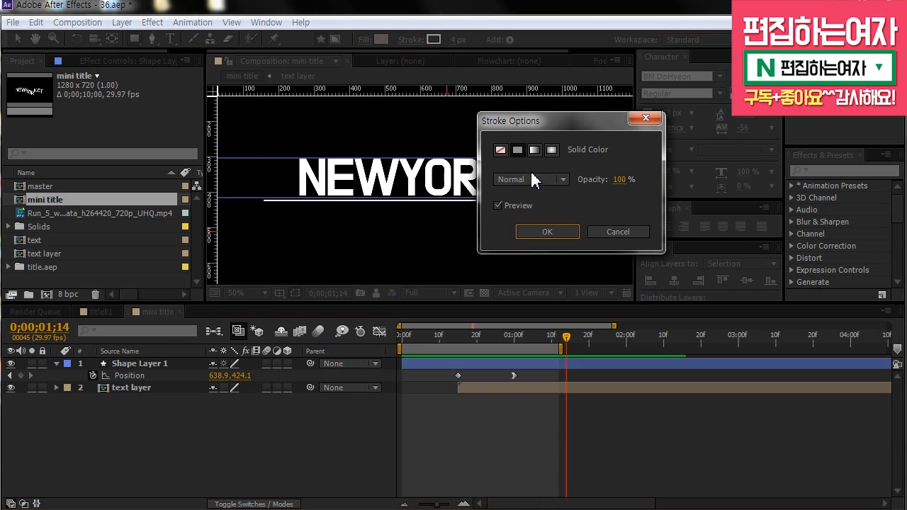
{"action": "left_click", "coordinate": [500, 150]}
{"action": "left_click", "coordinate": [547, 232]}
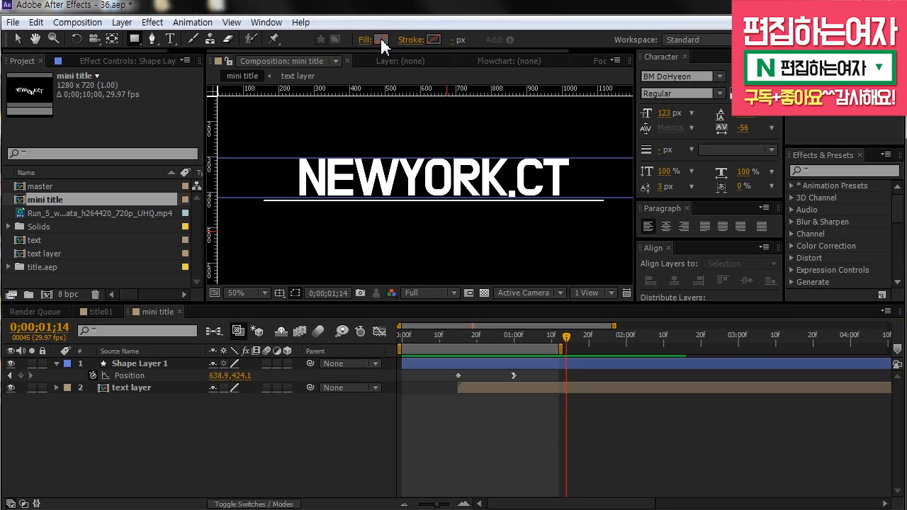
{"action": "left_click", "coordinate": [382, 40]}
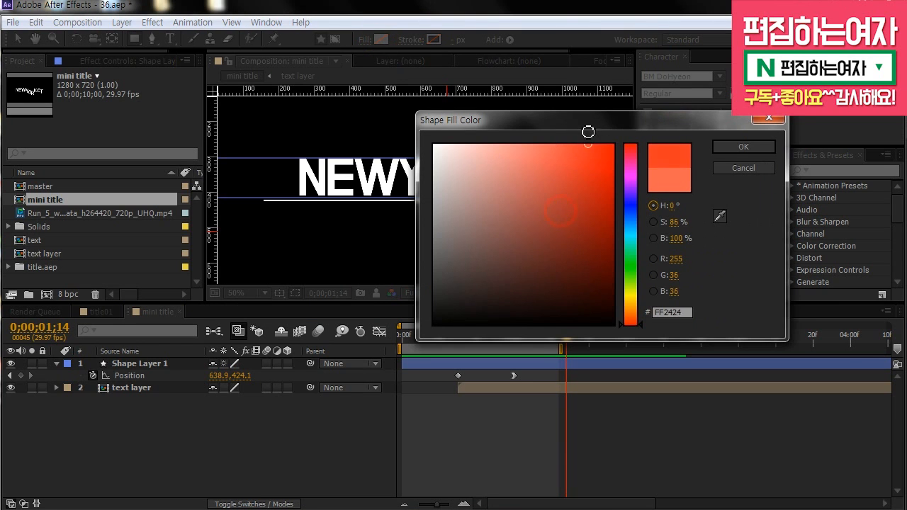
{"action": "key", "text": "Return"}
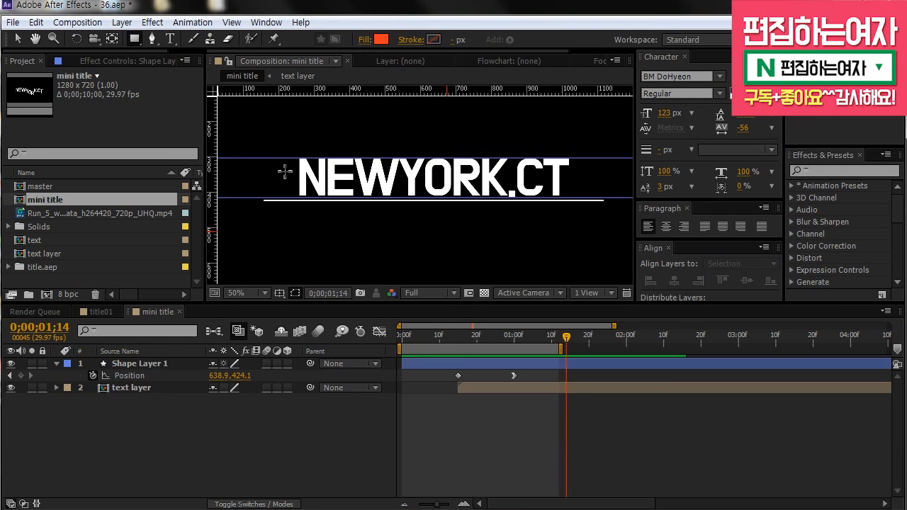
Try drawing a red rectangle between the two guides around the NEWYORK.CT text and undo it.
{"action": "left_click_drag", "start_coordinate": [279, 157], "coordinate": [583, 199]}
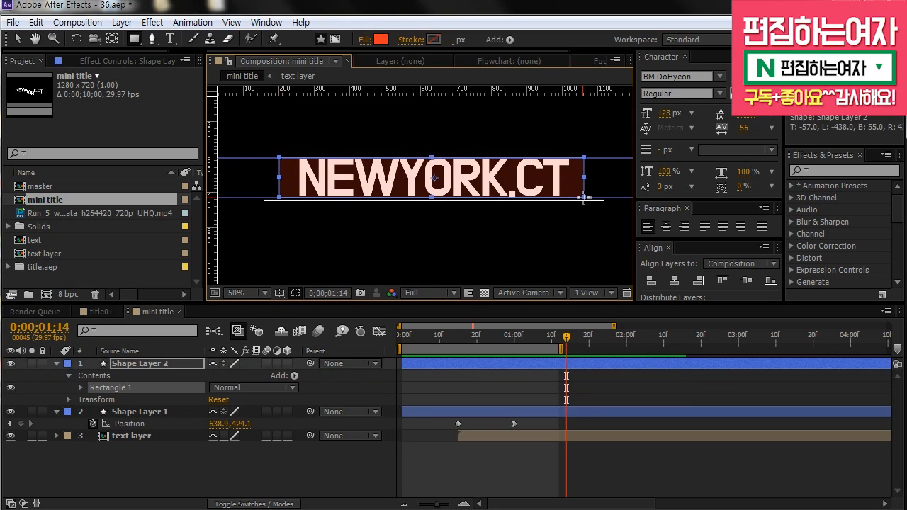
{"action": "key", "text": "ctrl+z"}
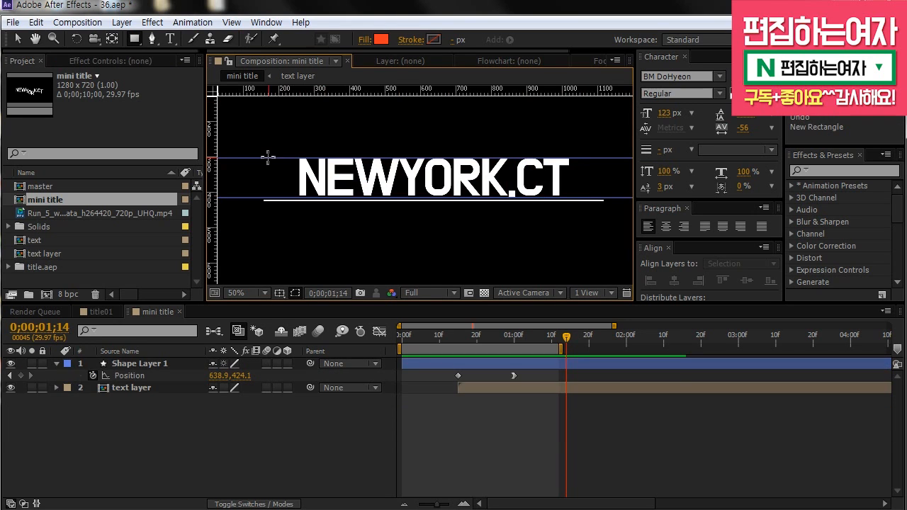
Draw a red rectangle between the two guides across the NEWYORK.CT text and make its fill fully opaque.
{"action": "left_click_drag", "start_coordinate": [253, 157], "coordinate": [631, 195]}
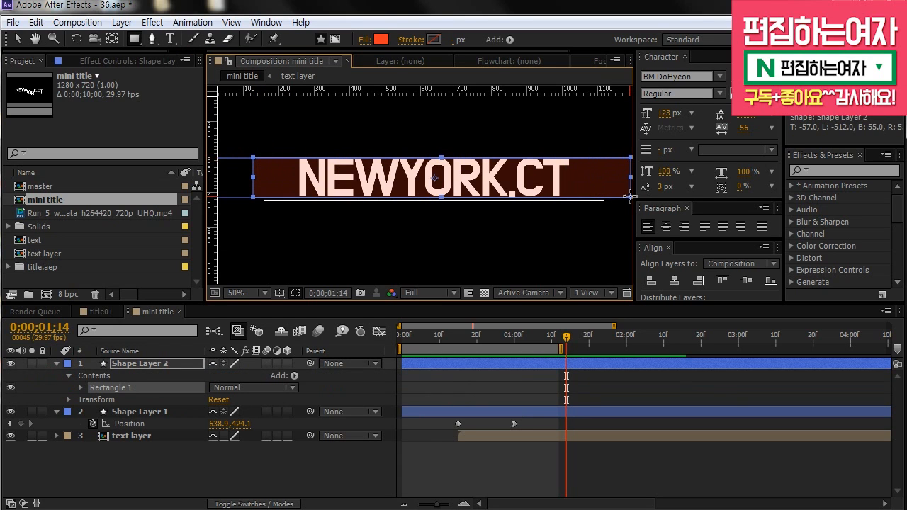
{"action": "left_click", "coordinate": [21, 40]}
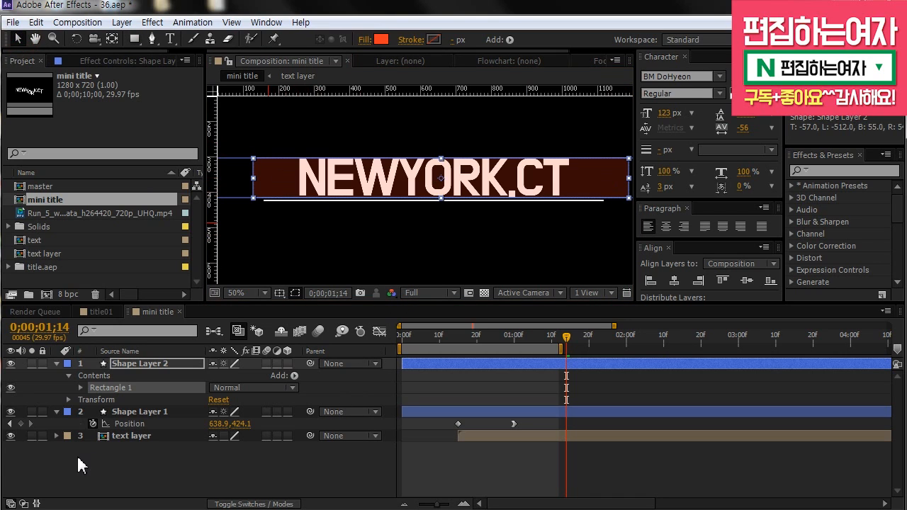
{"action": "left_click", "coordinate": [79, 386]}
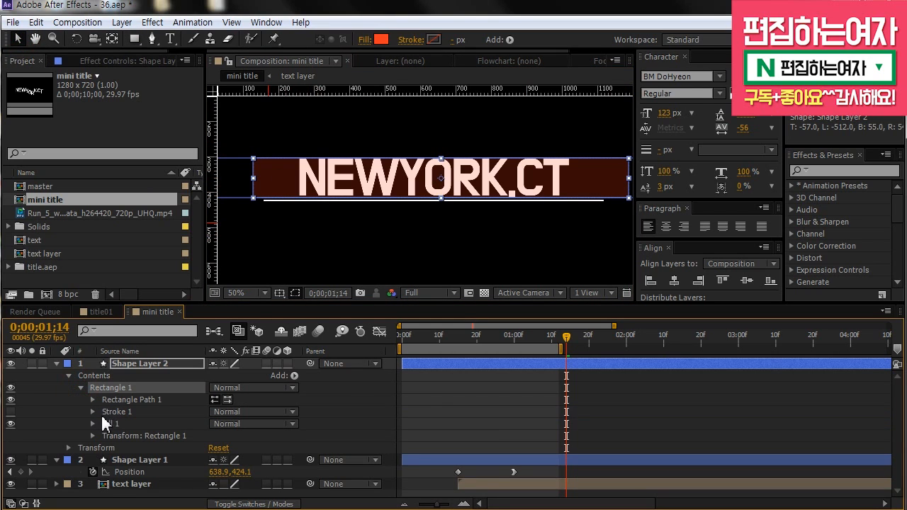
{"action": "left_click", "coordinate": [93, 423]}
{"action": "left_click_drag", "start_coordinate": [220, 472], "coordinate": [399, 472]}
{"action": "left_click", "coordinate": [56, 363]}
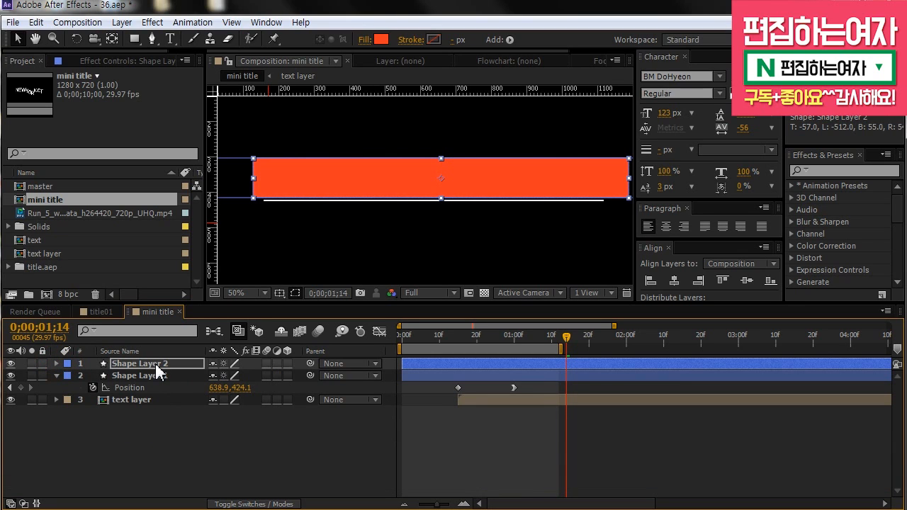
Move the red rectangle's layer below the line layer so it sits directly above the text layer.
{"action": "left_click_drag", "start_coordinate": [156, 367], "coordinate": [154, 391]}
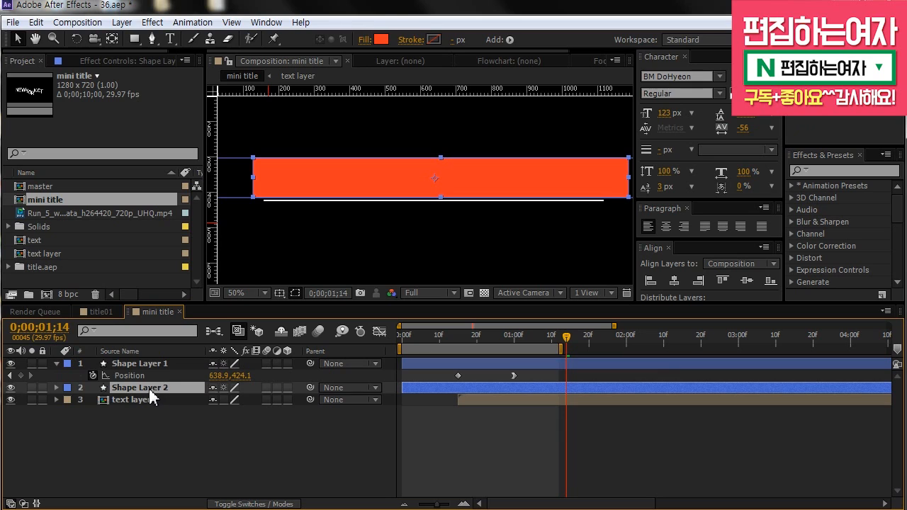
{"action": "key", "text": "ctrl+z"}
{"action": "key", "text": "ctrl+shift+z"}
{"action": "left_click", "coordinate": [160, 429]}
{"action": "left_click", "coordinate": [140, 389]}
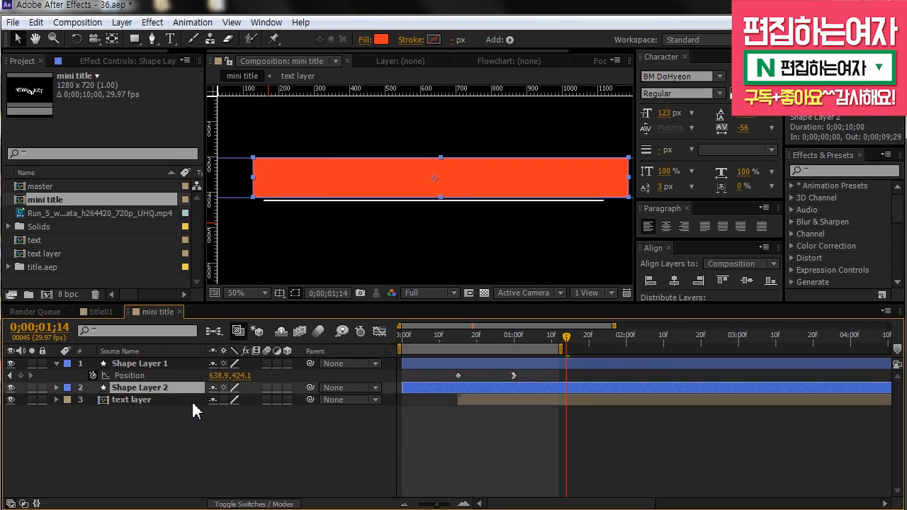
Rename the red rectangle's layer as alpha matt.
{"action": "left_click", "coordinate": [155, 389]}
{"action": "key", "text": "Return"}
{"action": "type", "text": "alpha matt"}
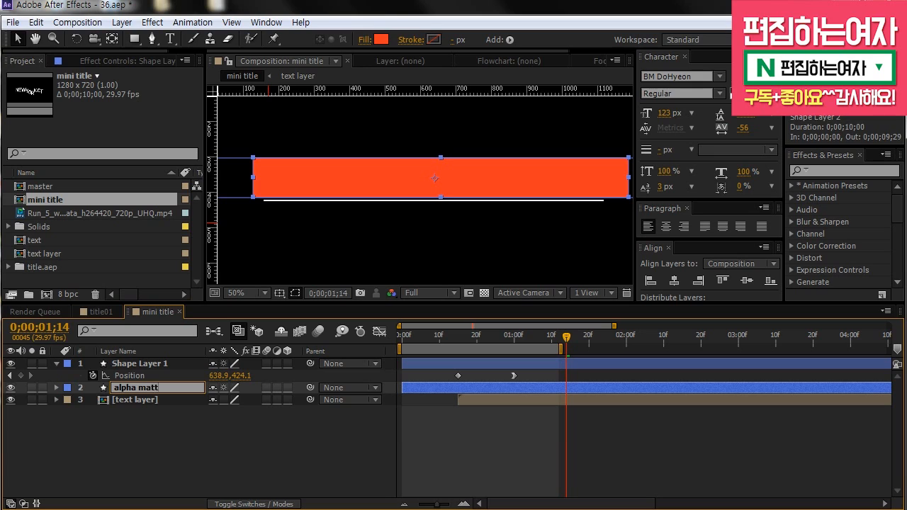
{"action": "key", "text": "Return"}
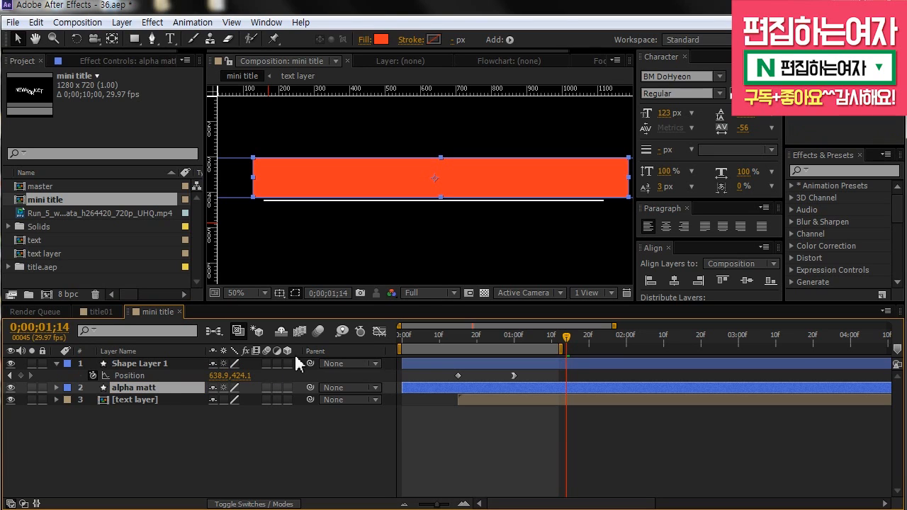
{"action": "left_click", "coordinate": [254, 412]}
{"action": "left_click", "coordinate": [170, 389]}
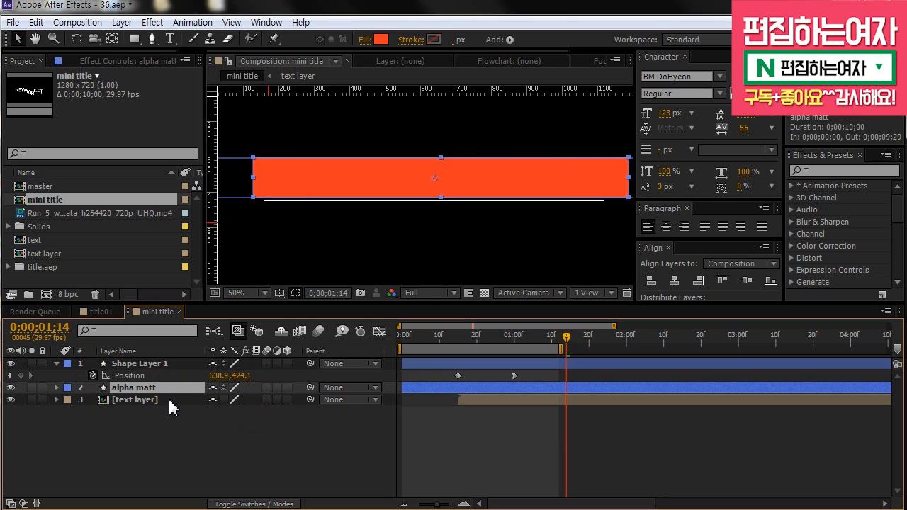
{"action": "left_click", "coordinate": [171, 401]}
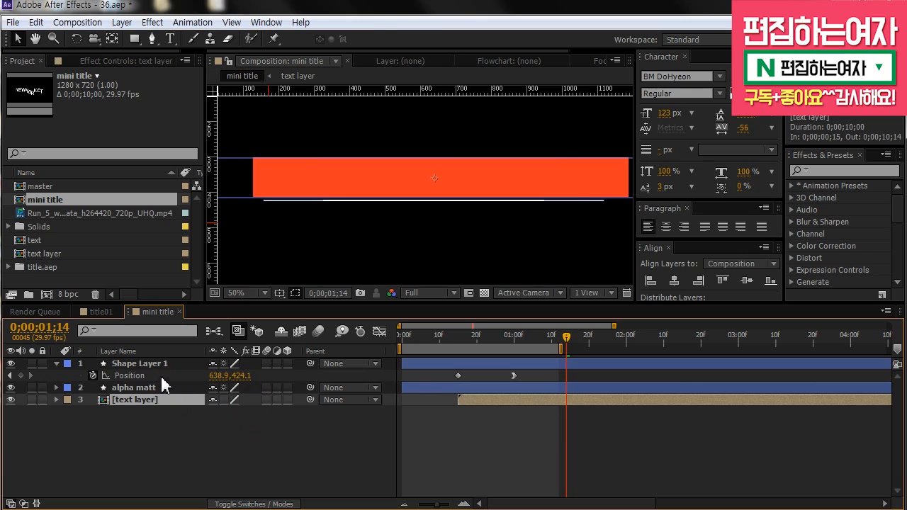
{"action": "left_click", "coordinate": [159, 366]}
{"action": "left_click", "coordinate": [158, 410]}
{"action": "left_click", "coordinate": [157, 389]}
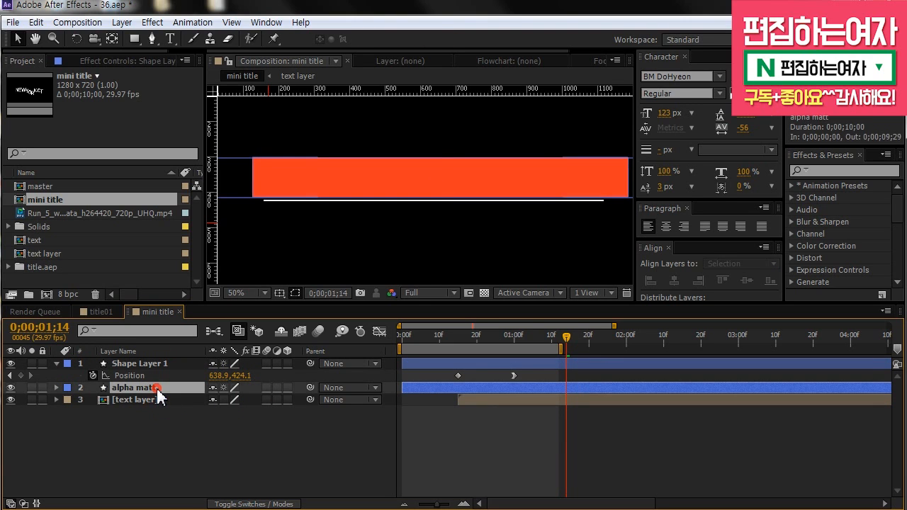
{"action": "left_click", "coordinate": [194, 445]}
{"action": "left_click", "coordinate": [283, 186]}
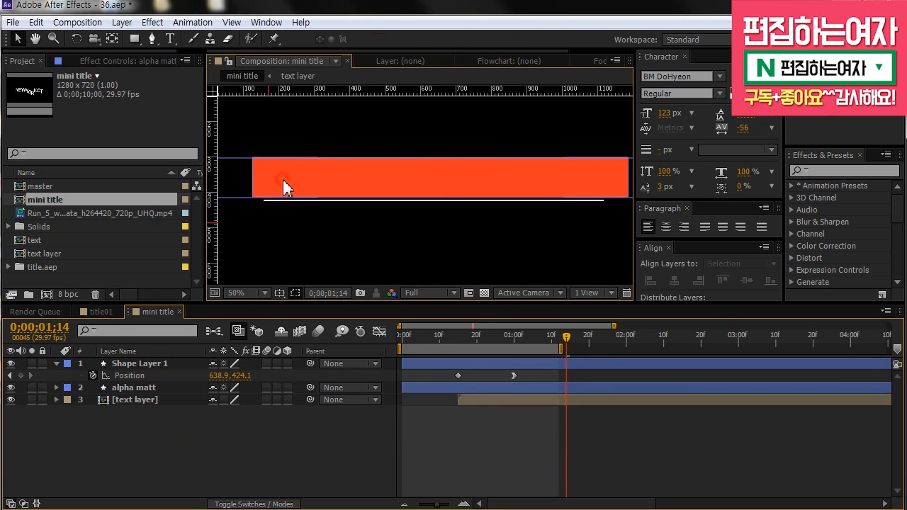
{"action": "left_click", "coordinate": [150, 388]}
{"action": "left_click_drag", "start_coordinate": [511, 342], "coordinate": [560, 342]}
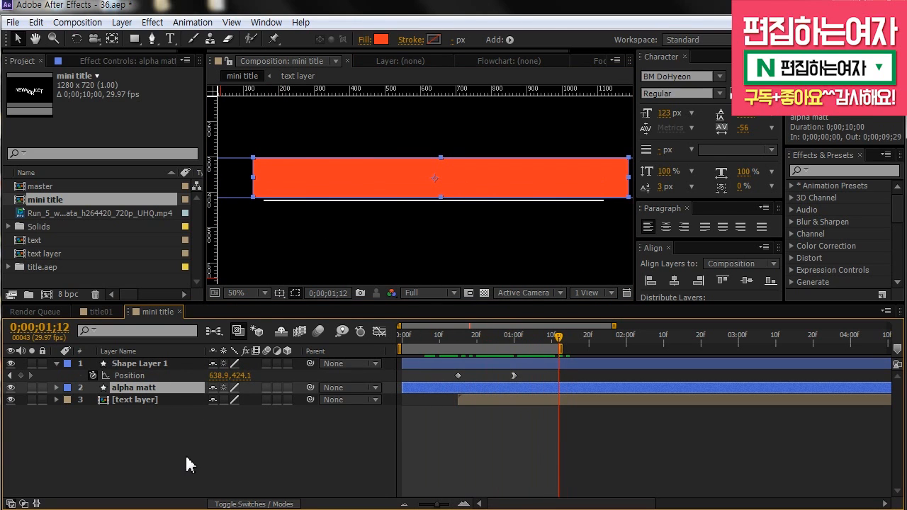
{"action": "left_click", "coordinate": [172, 434]}
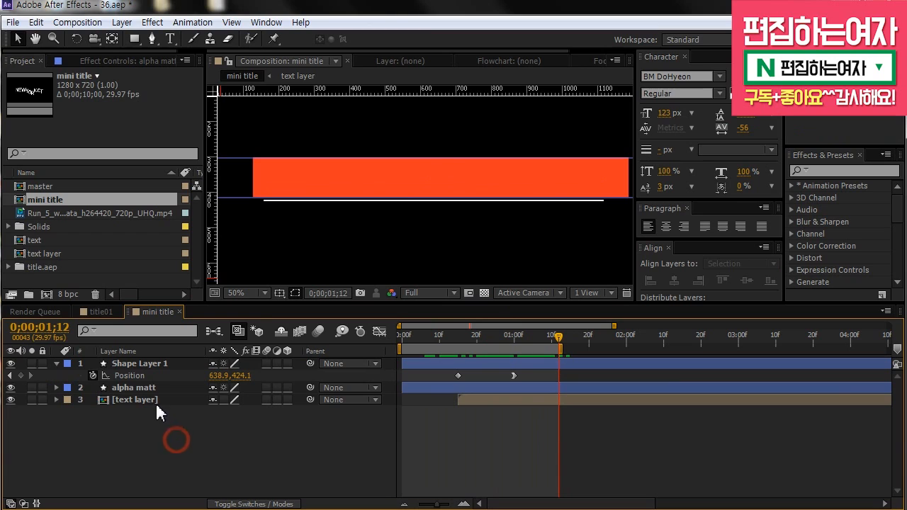
Set the text layer's track matte to Alpha Matte "alpha matt".
{"action": "left_click", "coordinate": [250, 504]}
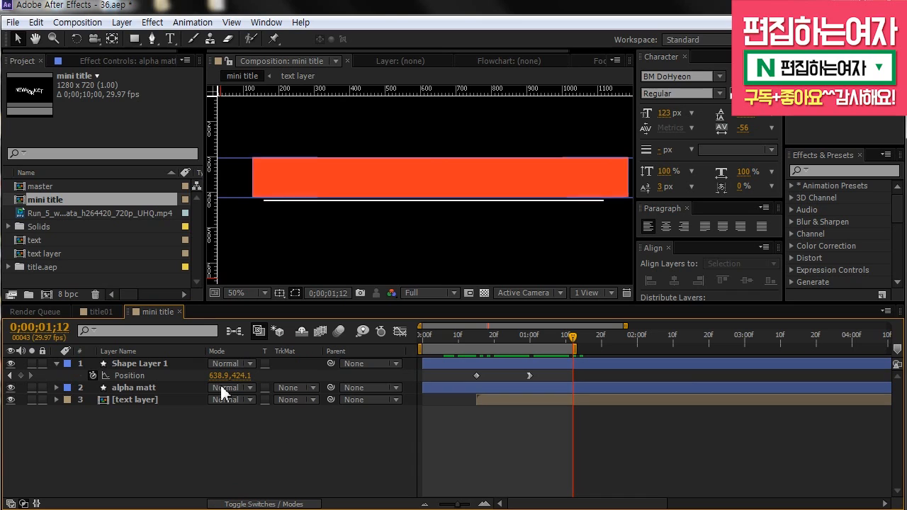
{"action": "left_click", "coordinate": [143, 399]}
{"action": "left_click", "coordinate": [291, 411]}
{"action": "left_click", "coordinate": [292, 398]}
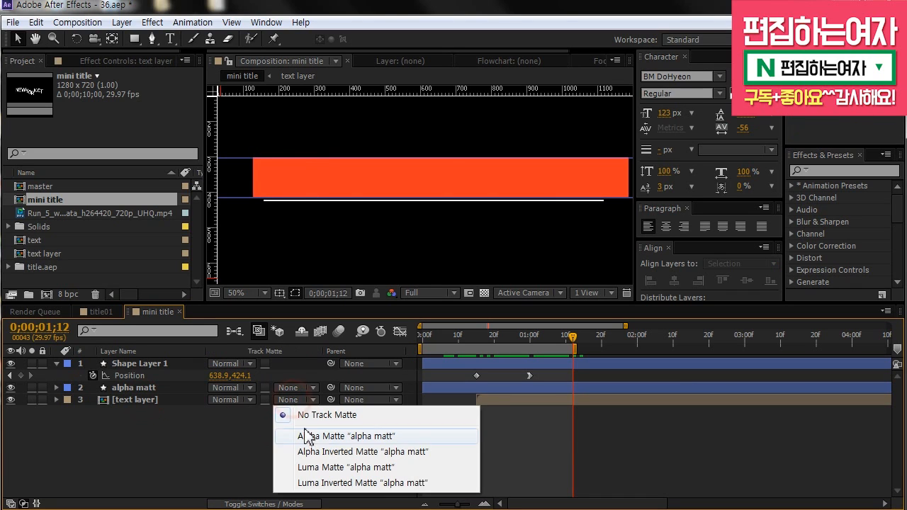
{"action": "left_click", "coordinate": [305, 432]}
Scrub through the start of the title animation to examine how the matte reveals the letters.
{"action": "left_click_drag", "start_coordinate": [574, 334], "coordinate": [445, 338]}
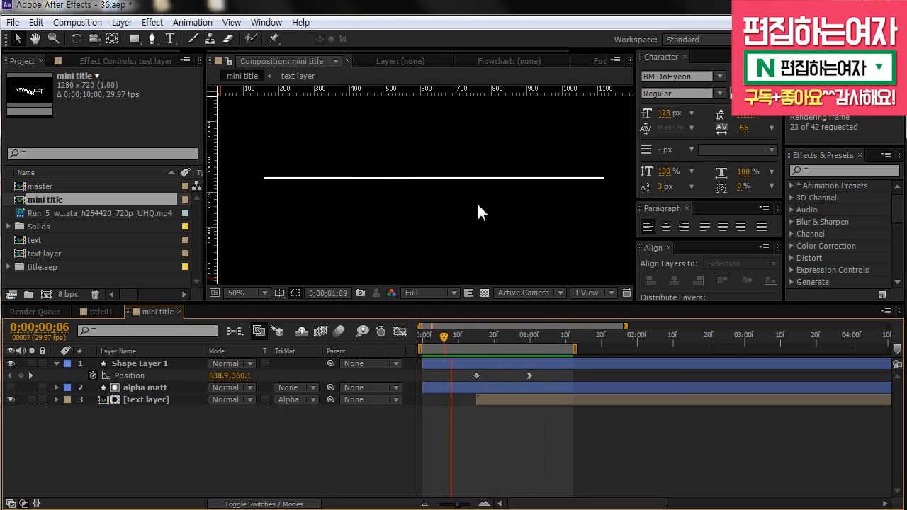
{"action": "left_click_drag", "start_coordinate": [443, 331], "coordinate": [541, 338]}
{"action": "left_click", "coordinate": [564, 364]}
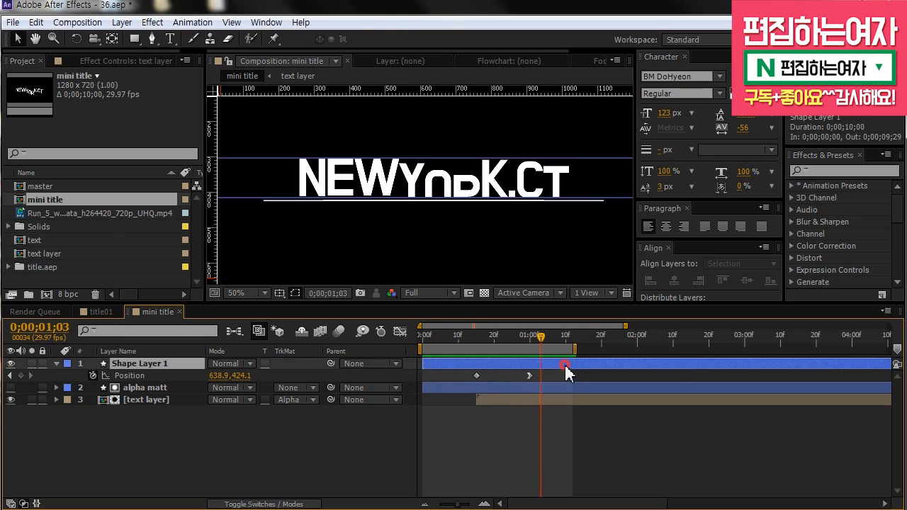
{"action": "left_click", "coordinate": [560, 387]}
Copy the line's second Position keyframe to 0;00;02;15 and convert the copy to a linear keyframe.
{"action": "left_click_drag", "start_coordinate": [543, 331], "coordinate": [576, 354]}
{"action": "key", "text": "minus"}
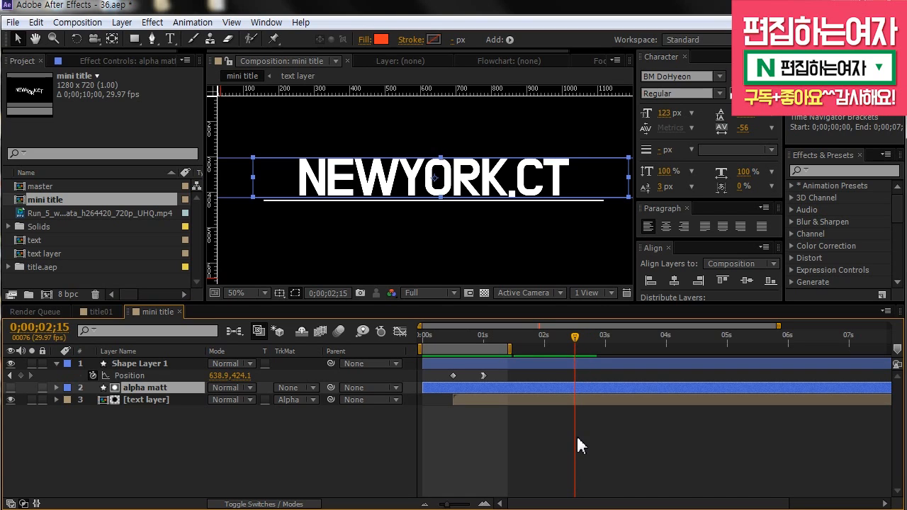
{"action": "mouse_move", "coordinate": [578, 350]}
{"action": "left_mouse_down"}
{"action": "mouse_move", "coordinate": [570, 349]}
{"action": "mouse_move", "coordinate": [581, 347]}
{"action": "left_mouse_up"}
{"action": "left_click", "coordinate": [583, 422]}
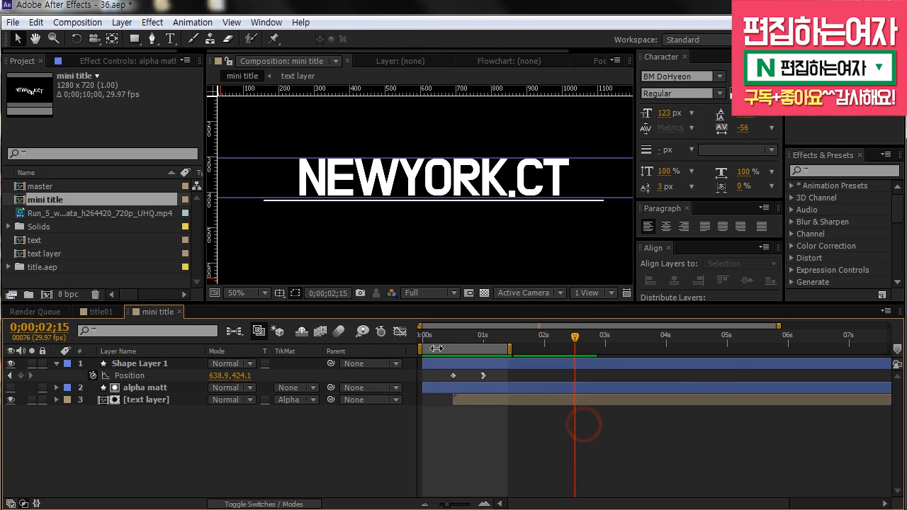
{"action": "left_click", "coordinate": [160, 365]}
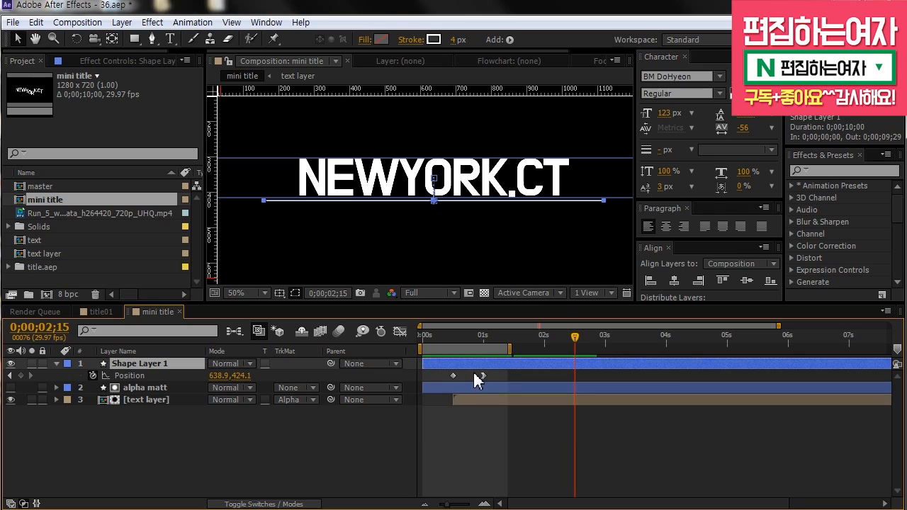
{"action": "left_click", "coordinate": [476, 380]}
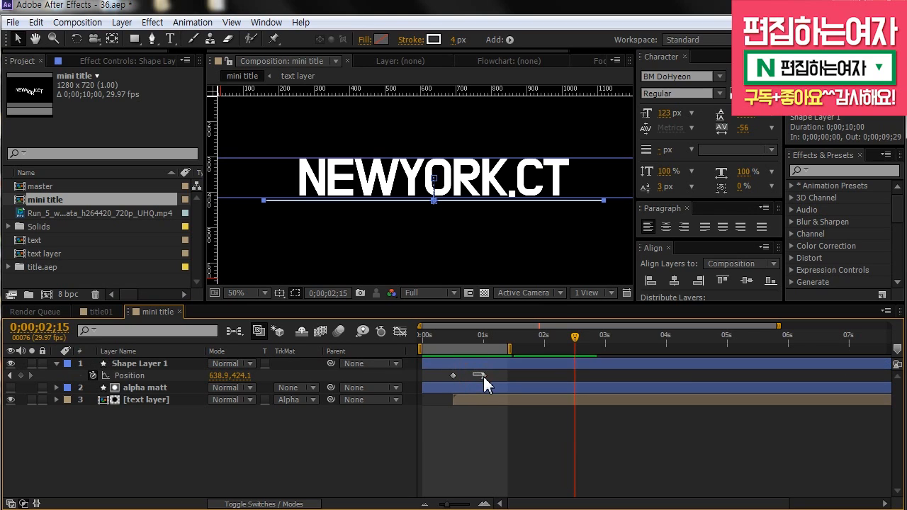
{"action": "left_click", "coordinate": [483, 376]}
{"action": "key", "text": "ctrl+v"}
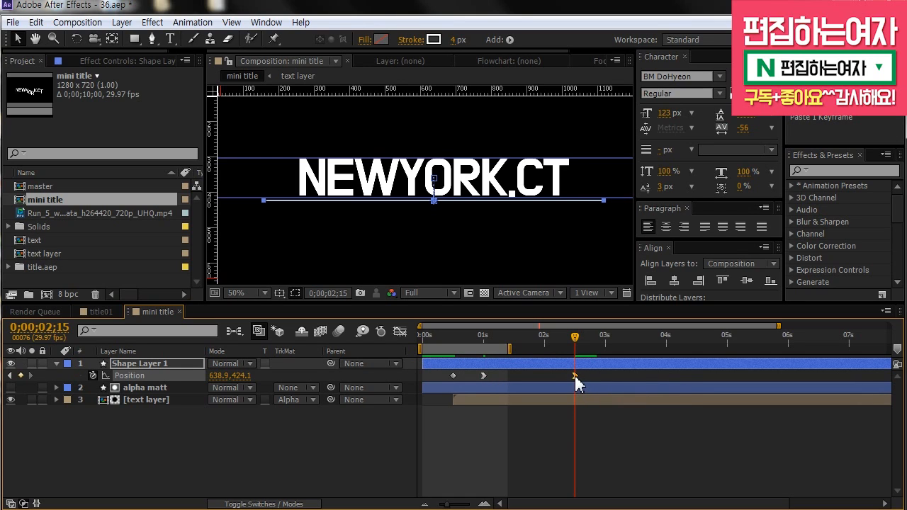
{"action": "left_click", "coordinate": [575, 376], "text": "ctrl"}
{"action": "left_click", "coordinate": [574, 376], "text": "ctrl"}
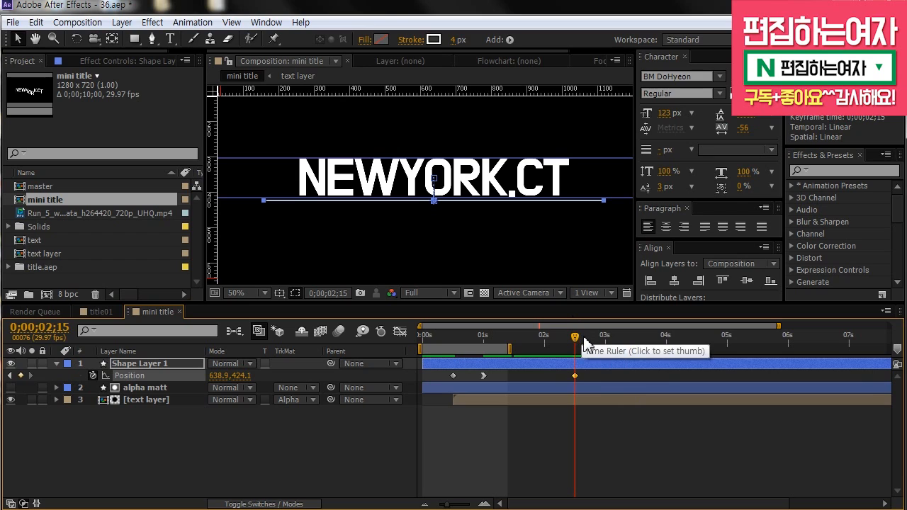
At 0;00;03;15, one second after the last Position keyframe, raise the line just above the upper guide to position 638.9, 297.1.
{"action": "mouse_move", "coordinate": [582, 344]}
{"action": "left_mouse_down"}
{"action": "mouse_move", "coordinate": [602, 345]}
{"action": "mouse_move", "coordinate": [583, 345]}
{"action": "left_mouse_up"}
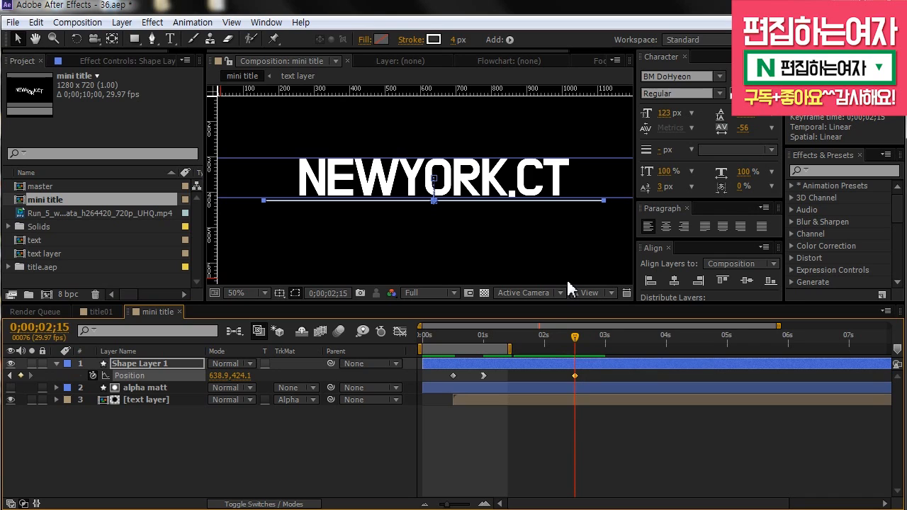
{"action": "left_click_drag", "start_coordinate": [541, 346], "coordinate": [622, 351]}
{"action": "left_click", "coordinate": [574, 344]}
{"action": "key", "text": "alt+shift+j"}
{"action": "type", "text": "+1."}
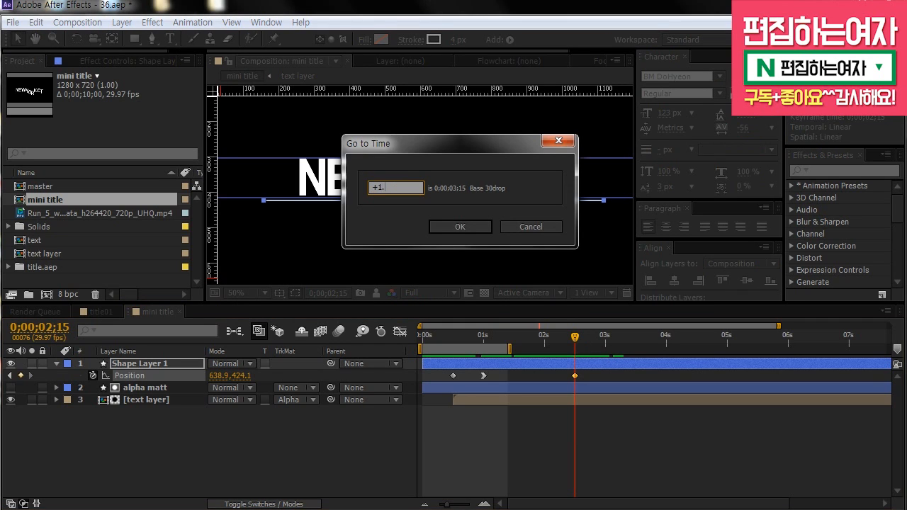
{"action": "key", "text": "Return"}
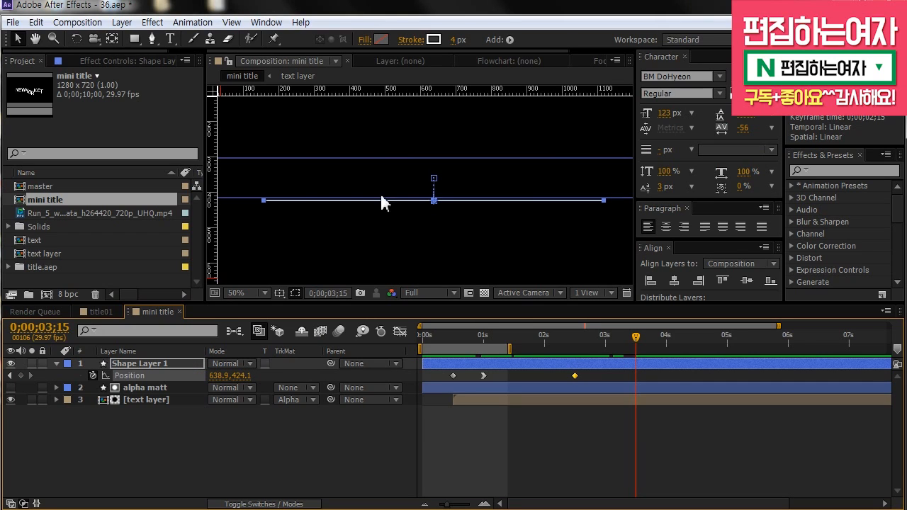
{"action": "left_click", "coordinate": [197, 363]}
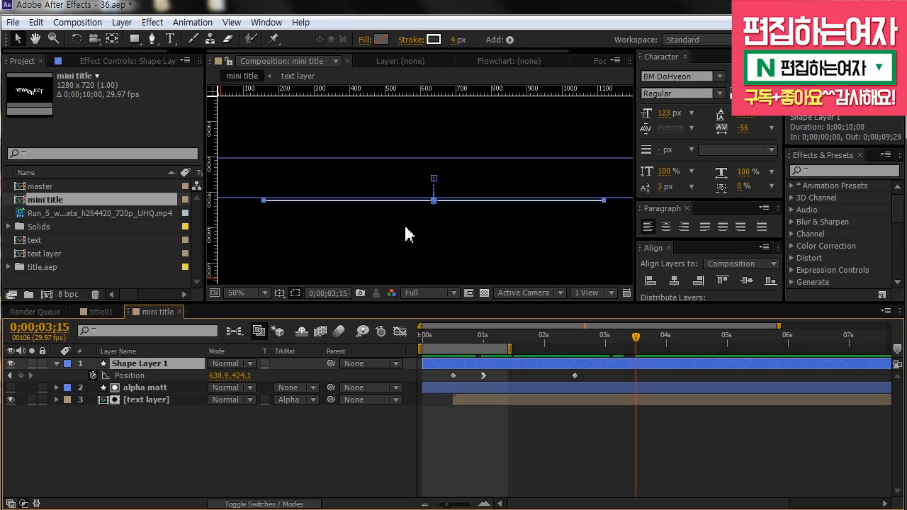
{"action": "key", "text": "shift+Up"}
{"action": "key", "text": "shift+Up"}
{"action": "key", "text": "shift+Up"}
{"action": "key", "text": "shift+Up"}
{"action": "key", "text": "shift+Up"}
{"action": "key", "text": "shift+Up"}
{"action": "key", "text": "shift+Up"}
{"action": "key", "text": "shift+Up"}
{"action": "key", "text": "shift+Up"}
{"action": "key", "text": "shift+Up"}
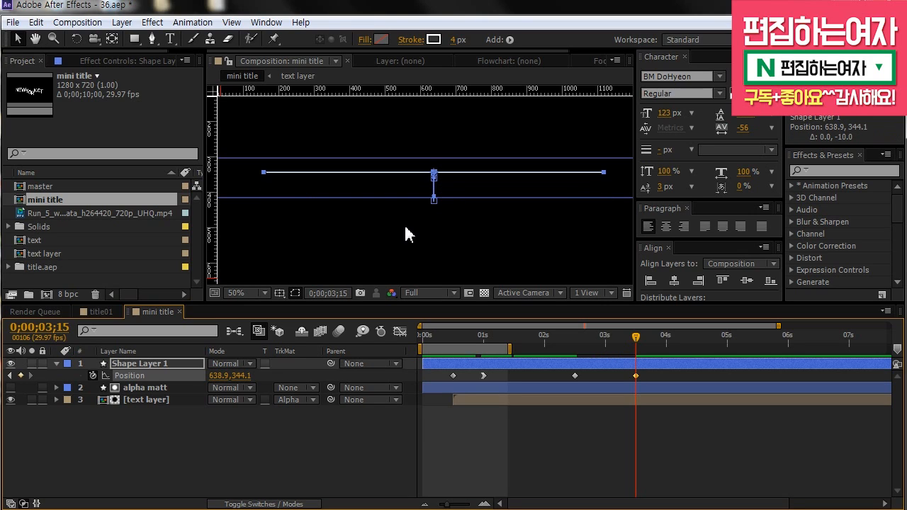
{"action": "key", "text": "shift+Up"}
{"action": "key", "text": "shift+Up"}
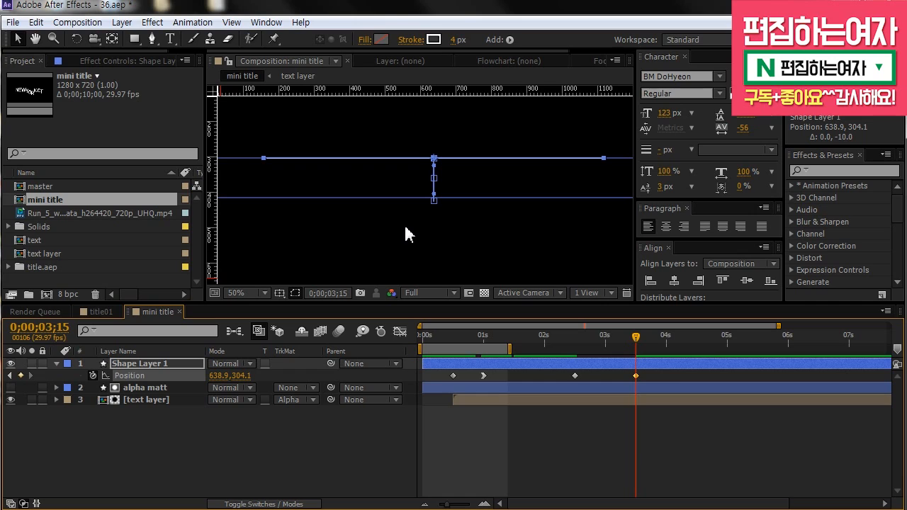
{"action": "key", "text": "Up"}
{"action": "key", "text": "Up"}
{"action": "key", "text": "Up"}
{"action": "key", "text": "Up"}
{"action": "key", "text": "Up"}
{"action": "key", "text": "Up"}
{"action": "key", "text": "Up"}
{"action": "key", "text": "Up"}
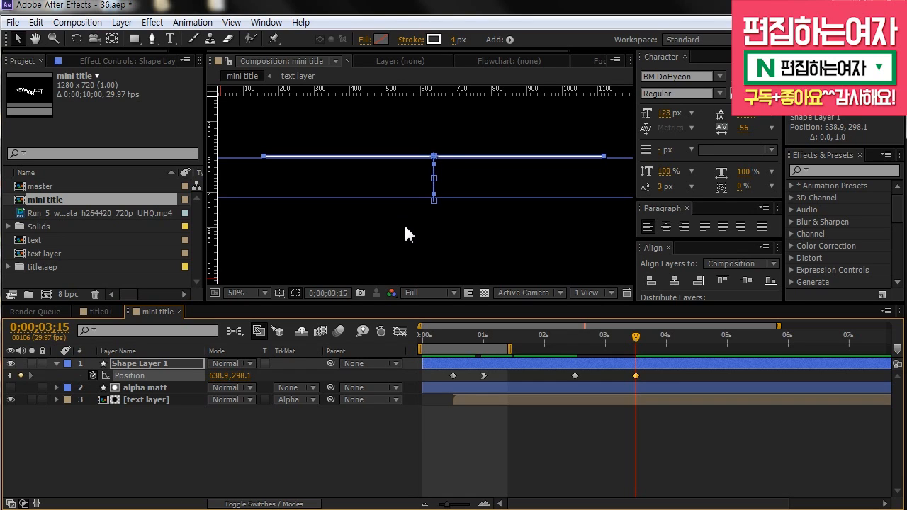
{"action": "key", "text": "Up"}
{"action": "key", "text": "Up"}
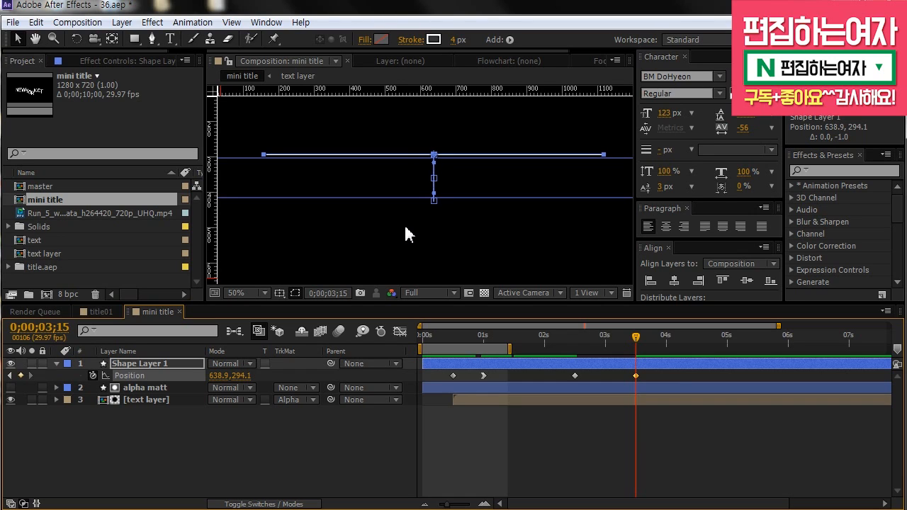
{"action": "scroll", "coordinate": [418, 193], "scroll_direction": "up", "scroll_amount": 2}
{"action": "key", "text": "Down"}
{"action": "key", "text": "Down"}
{"action": "key", "text": "Down"}
{"action": "scroll", "coordinate": [450, 138], "scroll_direction": "down", "scroll_amount": 4}
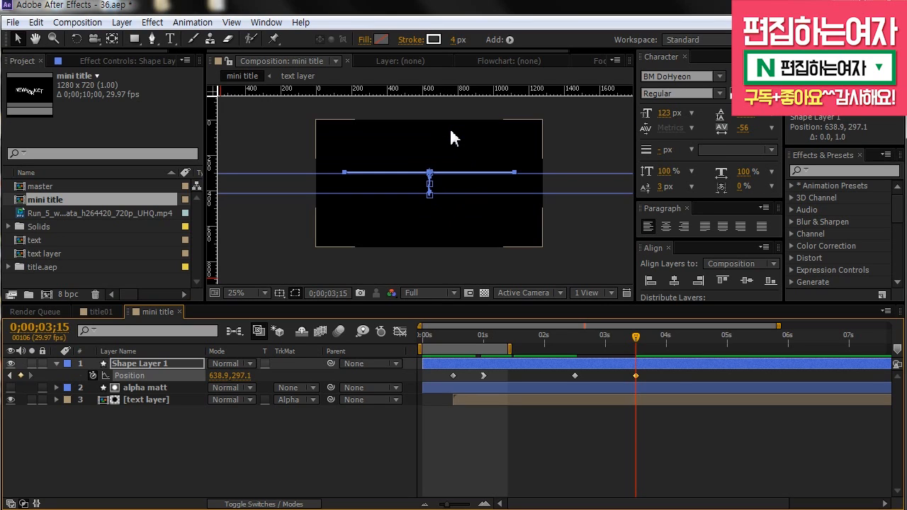
Apply Easy Ease In to the line's 0;00;03;15 Position keyframe and display its speed graph.
{"action": "right_click", "coordinate": [635, 376]}
{"action": "mouse_move", "coordinate": [742, 366]}
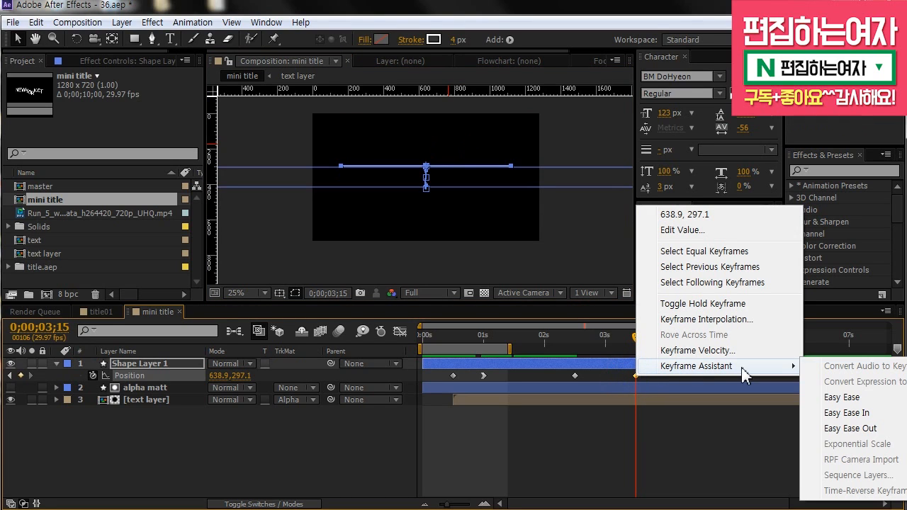
{"action": "left_click", "coordinate": [848, 413]}
{"action": "left_click", "coordinate": [401, 331]}
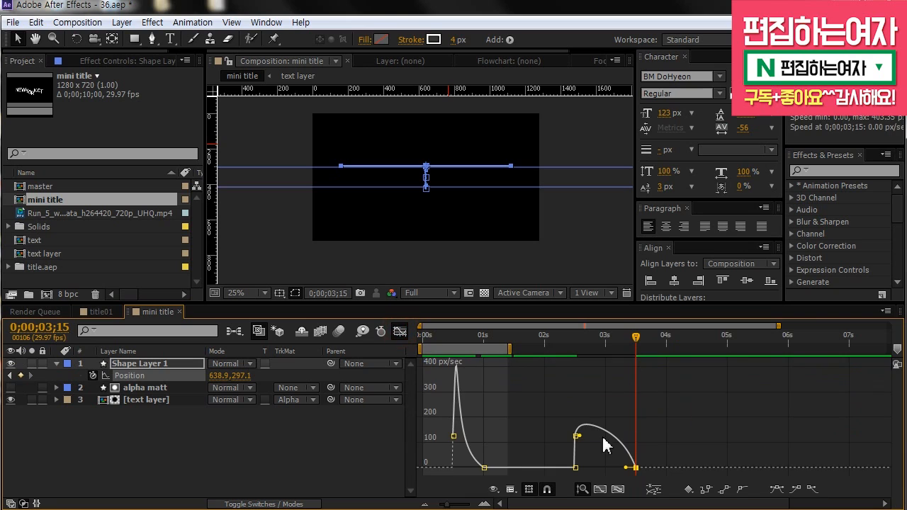
Lengthen the ease-in on the line's last Position keyframe, end the work area at 0;00;03;27, and preview the animation.
{"action": "left_click_drag", "start_coordinate": [625, 467], "coordinate": [610, 467]}
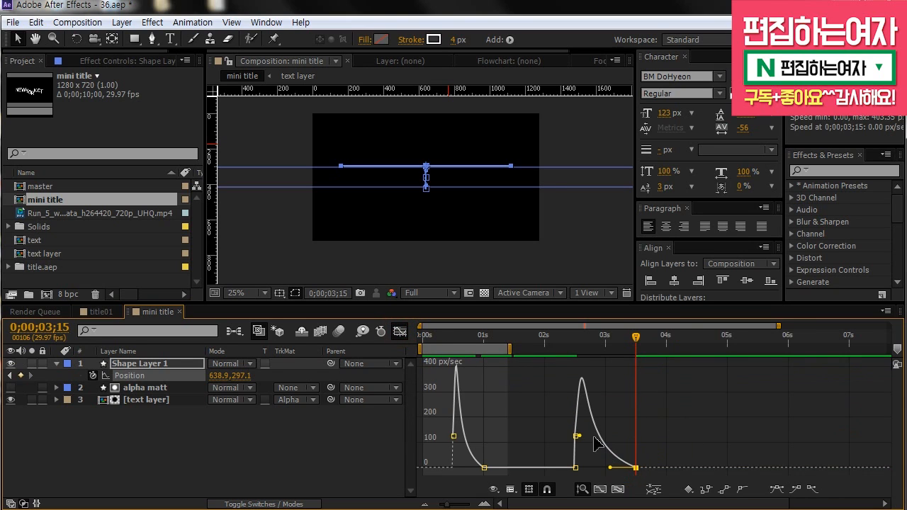
{"action": "left_click", "coordinate": [401, 332]}
{"action": "left_click", "coordinate": [248, 293]}
{"action": "left_click", "coordinate": [253, 33]}
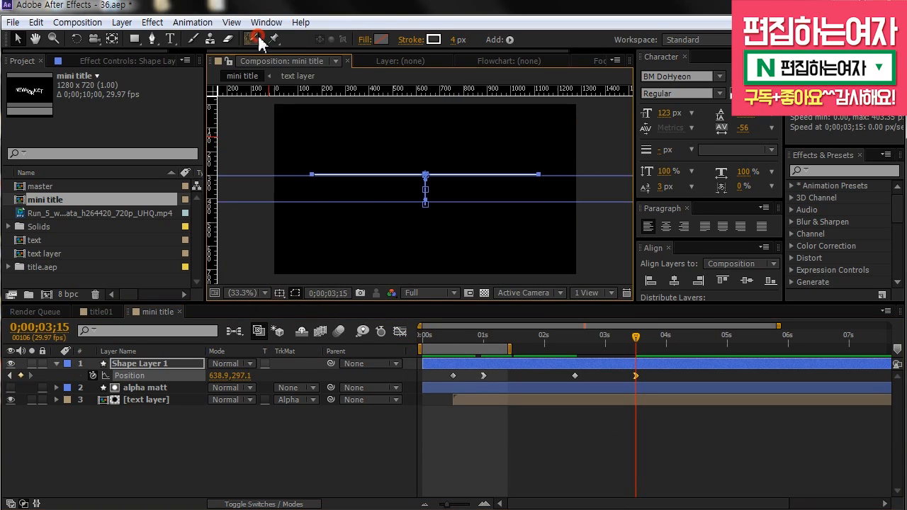
{"action": "left_click_drag", "start_coordinate": [635, 339], "coordinate": [660, 341]}
{"action": "key", "text": "KP_0"}
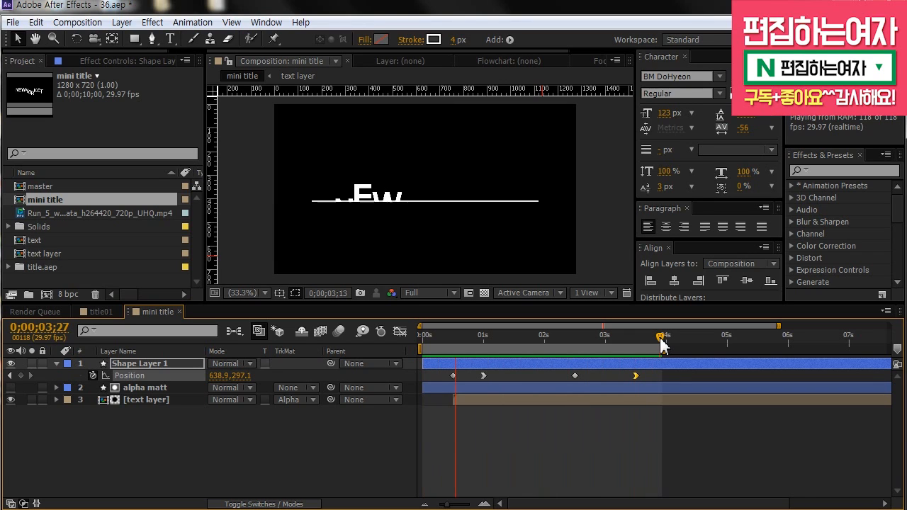
In the speed graph, raise the incoming influence of the line's last Position keyframe to 100%.
{"action": "left_click_drag", "start_coordinate": [643, 345], "coordinate": [639, 369]}
{"action": "left_click", "coordinate": [637, 376]}
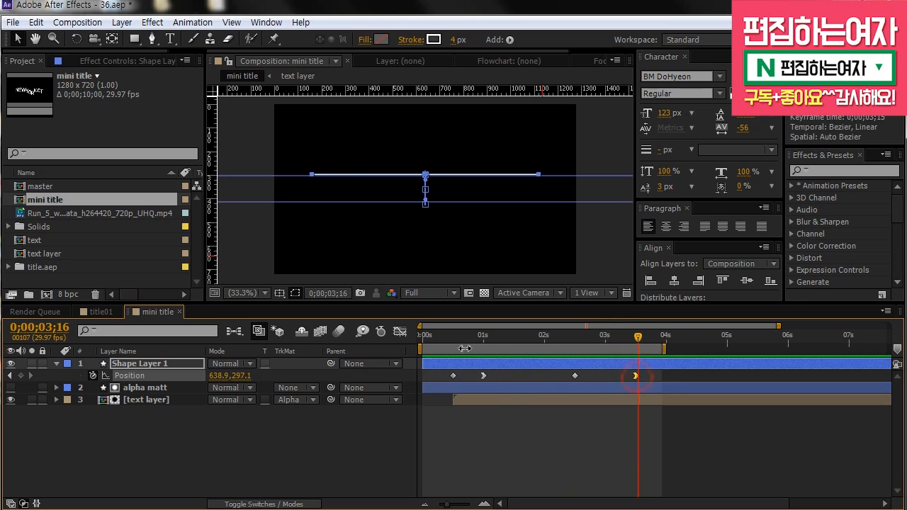
{"action": "left_click", "coordinate": [401, 332]}
{"action": "left_click", "coordinate": [604, 468]}
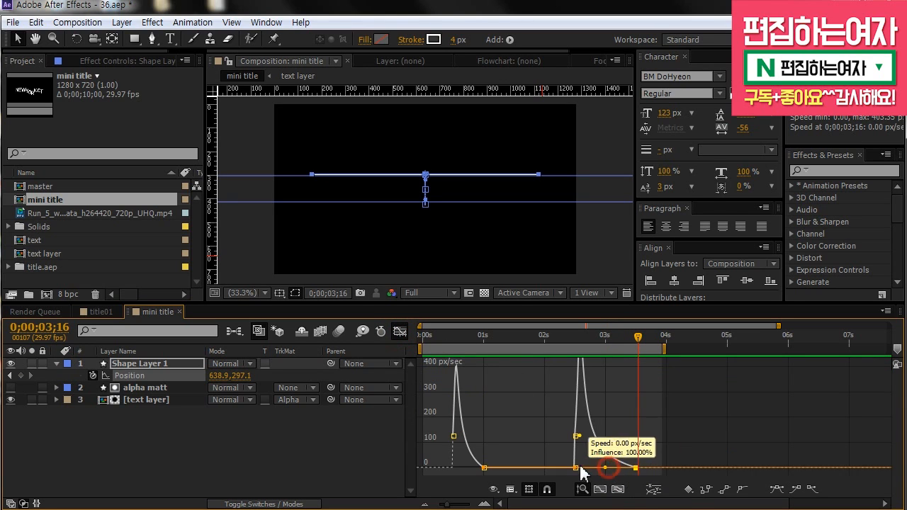
{"action": "left_click", "coordinate": [401, 332]}
Start the work area at 0;00;02;00 and preview the line's upward move.
{"action": "left_click_drag", "start_coordinate": [628, 337], "coordinate": [544, 343]}
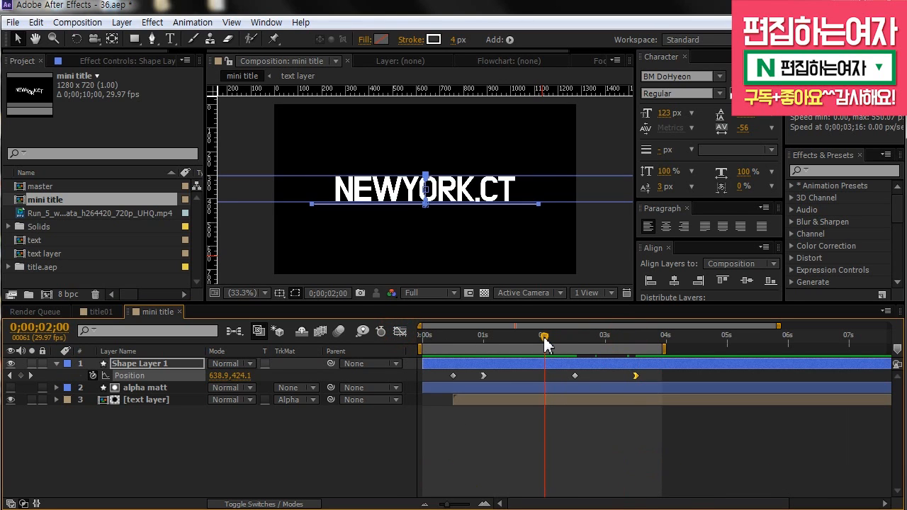
{"action": "key", "text": "b"}
{"action": "key", "text": "space"}
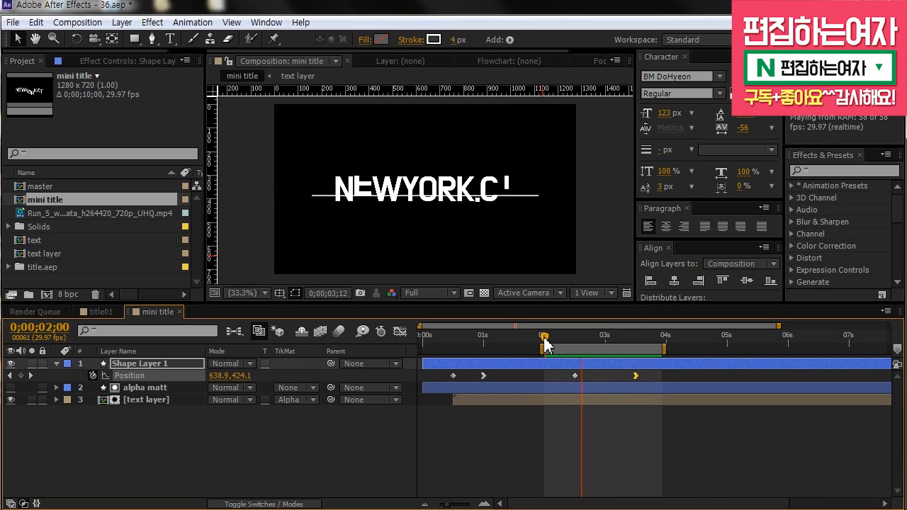
{"action": "key", "text": "space"}
Try the line's last Position keyframe at 0;00;03;05, preview it, and settle the keyframe at about 0;00;03;11.
{"action": "mouse_move", "coordinate": [632, 348]}
{"action": "left_mouse_down"}
{"action": "mouse_move", "coordinate": [560, 340]}
{"action": "mouse_move", "coordinate": [633, 336]}
{"action": "left_mouse_up"}
{"action": "left_click_drag", "start_coordinate": [634, 376], "coordinate": [622, 382]}
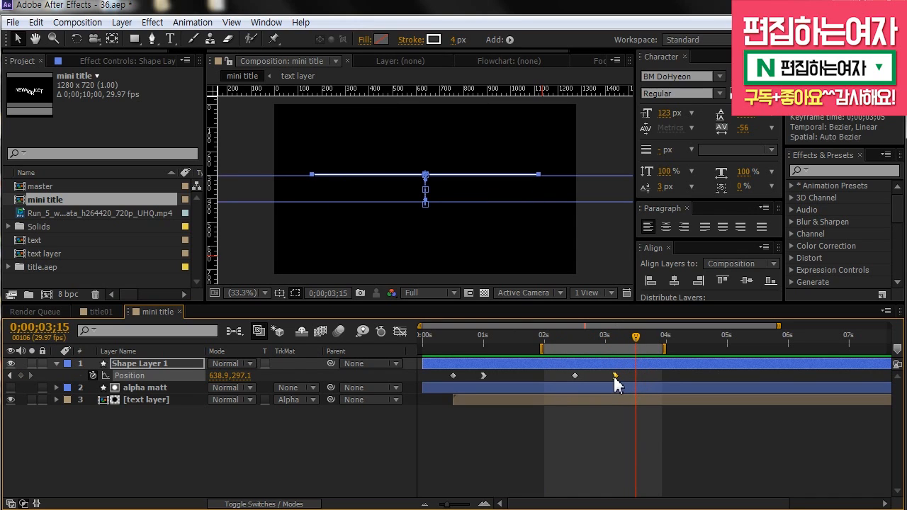
{"action": "key", "text": "space"}
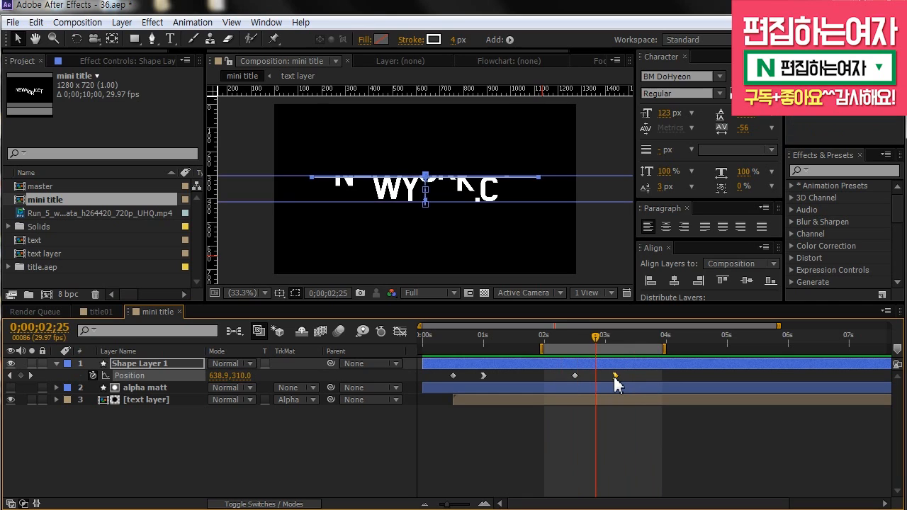
{"action": "left_click", "coordinate": [613, 376]}
{"action": "left_click_drag", "start_coordinate": [617, 377], "coordinate": [626, 376]}
{"action": "key", "text": "space"}
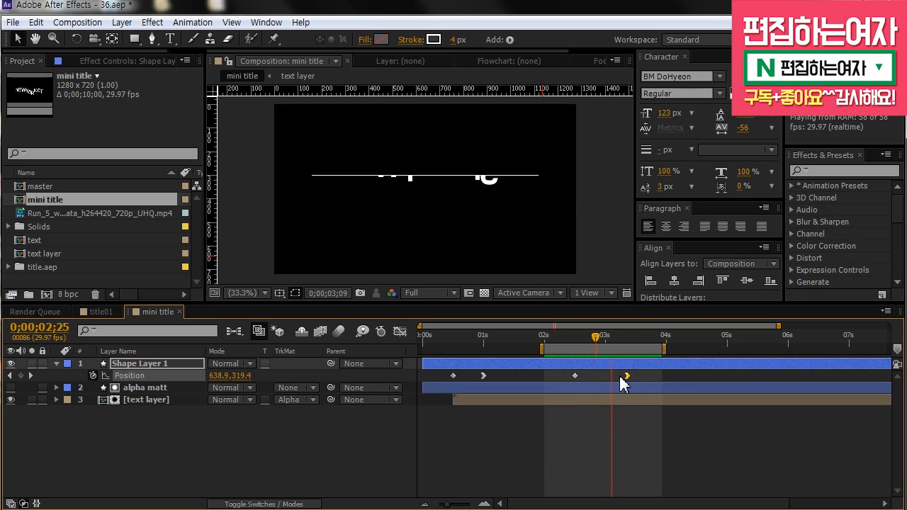
{"action": "key", "text": "space"}
{"action": "left_click_drag", "start_coordinate": [605, 337], "coordinate": [559, 337]}
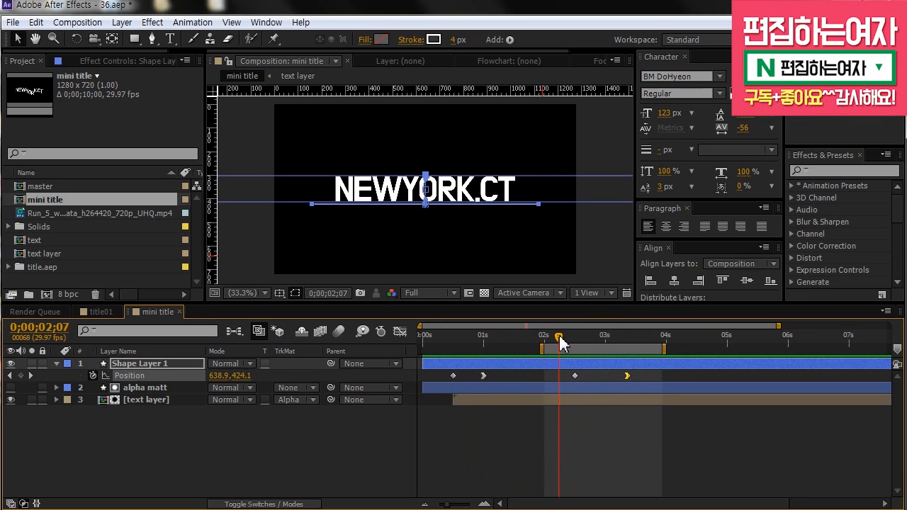
{"action": "left_click", "coordinate": [146, 387]}
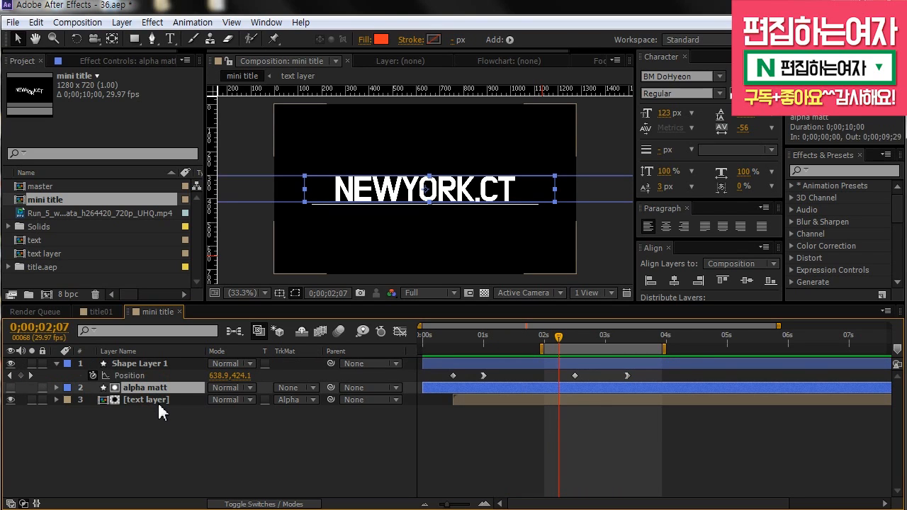
{"action": "left_click", "coordinate": [157, 402]}
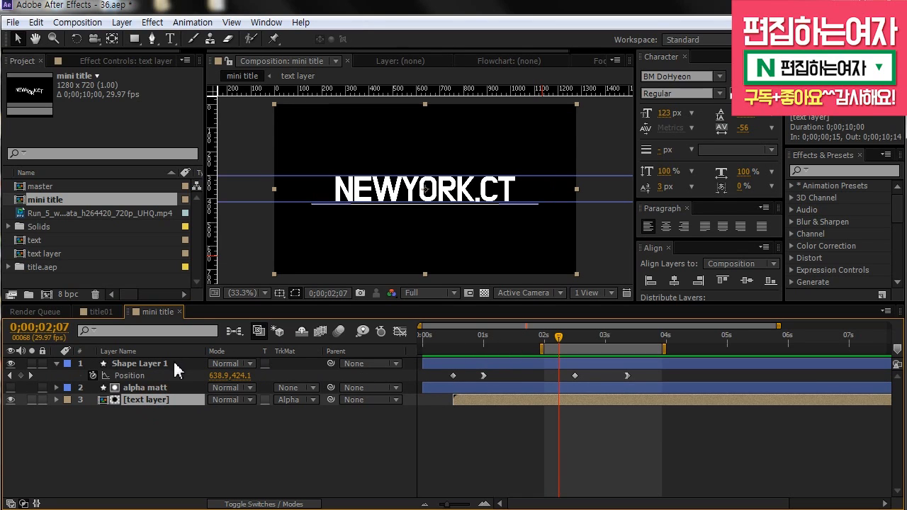
{"action": "left_click", "coordinate": [153, 364]}
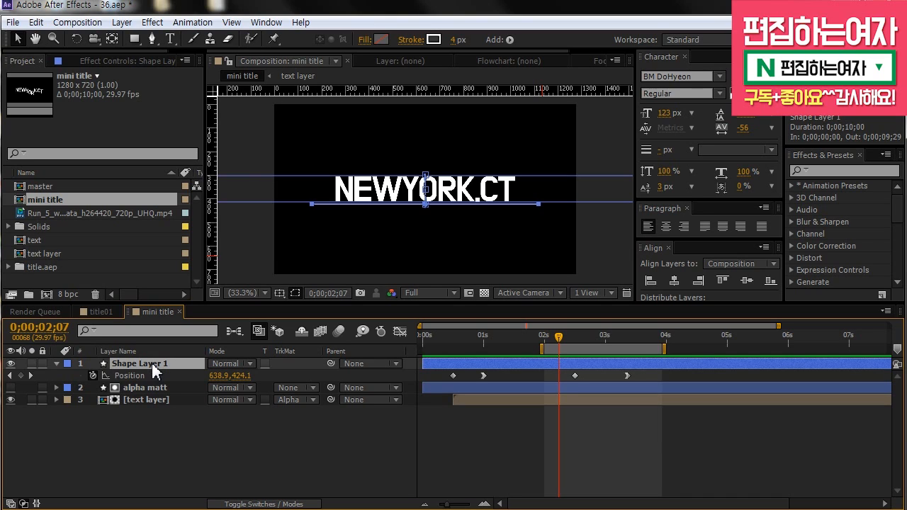
{"action": "left_click_drag", "start_coordinate": [558, 337], "coordinate": [524, 340]}
{"action": "left_click", "coordinate": [519, 431]}
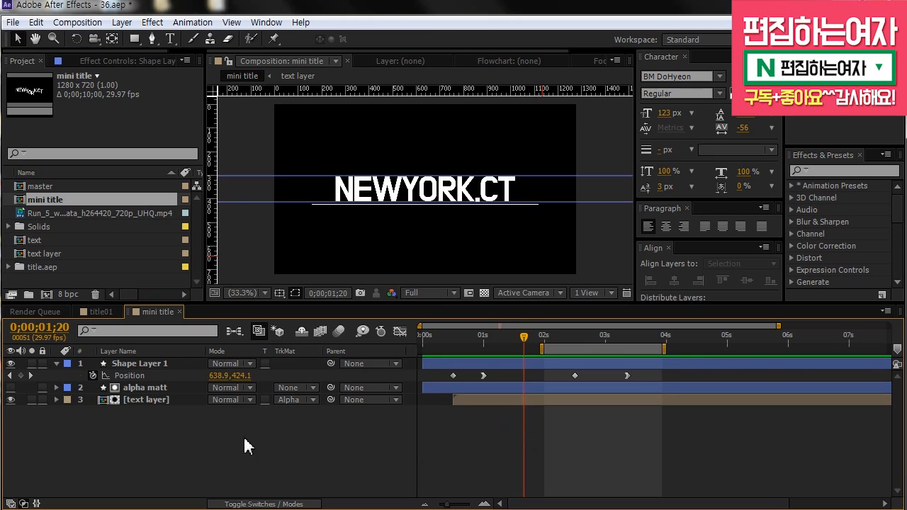
Check the available timeline columns and parent the text layer to Shape Layer 1.
{"action": "left_click", "coordinate": [145, 400]}
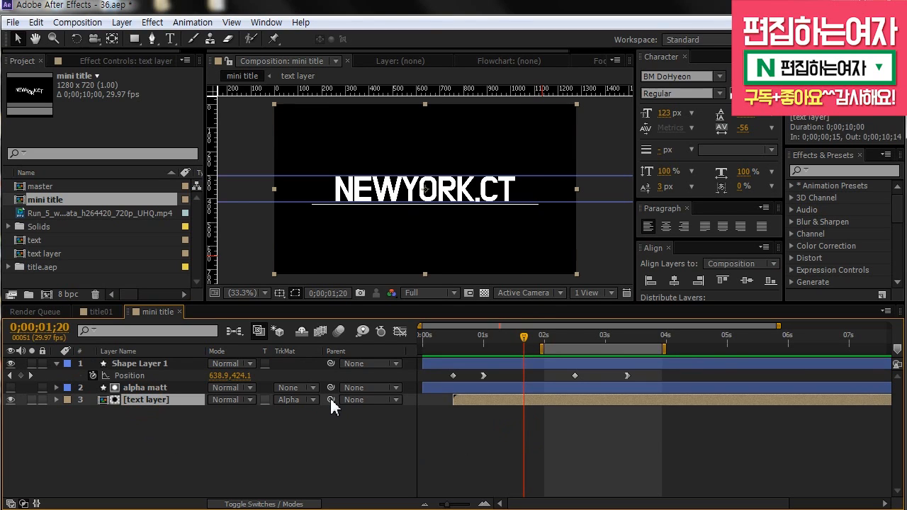
{"action": "right_click", "coordinate": [122, 355]}
{"action": "mouse_move", "coordinate": [202, 394]}
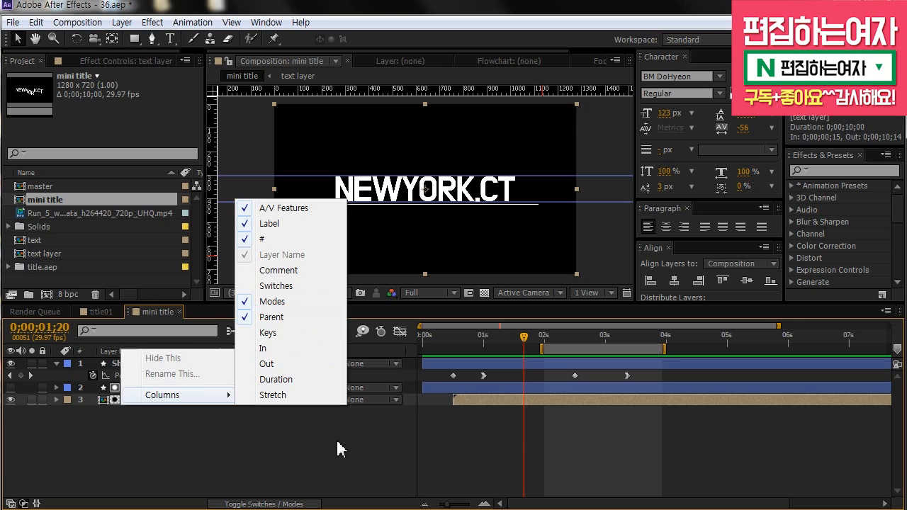
{"action": "left_click", "coordinate": [342, 466]}
{"action": "left_click_drag", "start_coordinate": [330, 399], "coordinate": [139, 365]}
{"action": "left_click", "coordinate": [627, 455]}
Shift the line's last two Position keyframes together so the rise starts at 0;00;02;22, and preview the result.
{"action": "left_click_drag", "start_coordinate": [524, 336], "coordinate": [568, 347]}
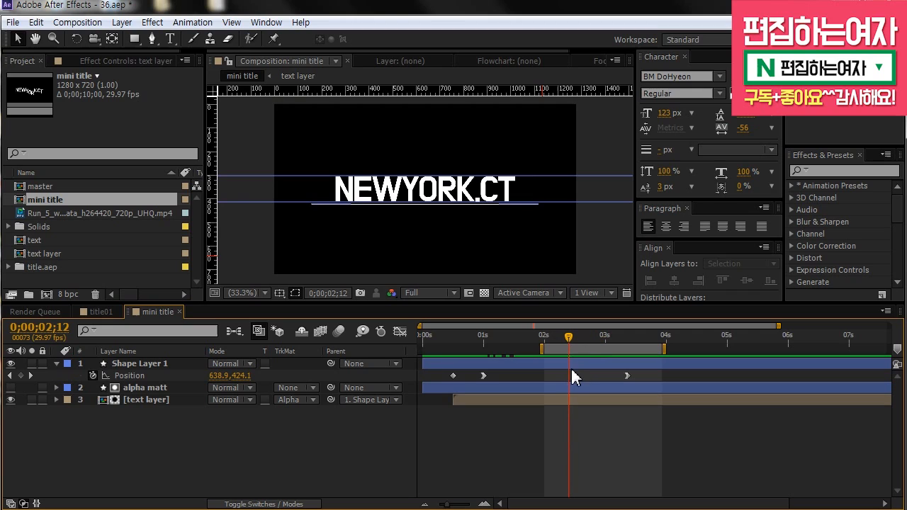
{"action": "left_click", "coordinate": [154, 376]}
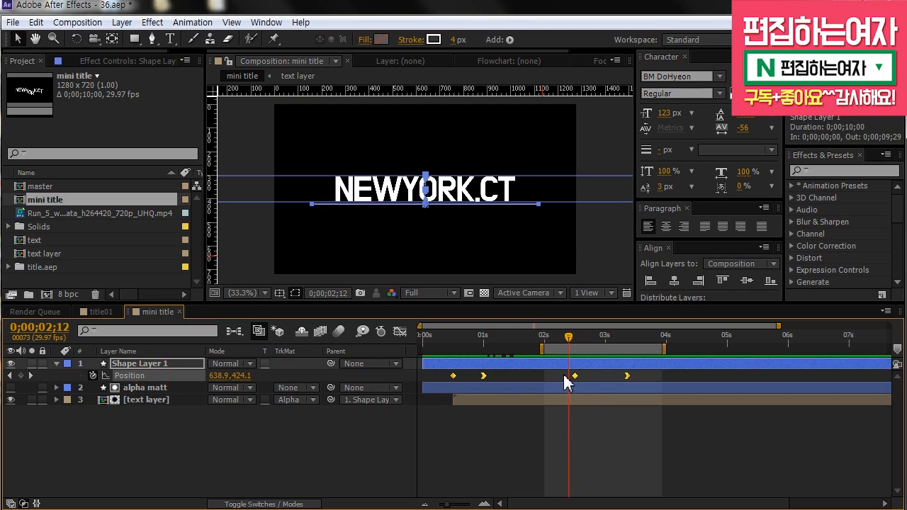
{"action": "left_click_drag", "start_coordinate": [638, 377], "coordinate": [589, 377]}
{"action": "mouse_move", "coordinate": [568, 338]}
{"action": "left_mouse_down"}
{"action": "mouse_move", "coordinate": [631, 340]}
{"action": "mouse_move", "coordinate": [564, 343]}
{"action": "left_mouse_up"}
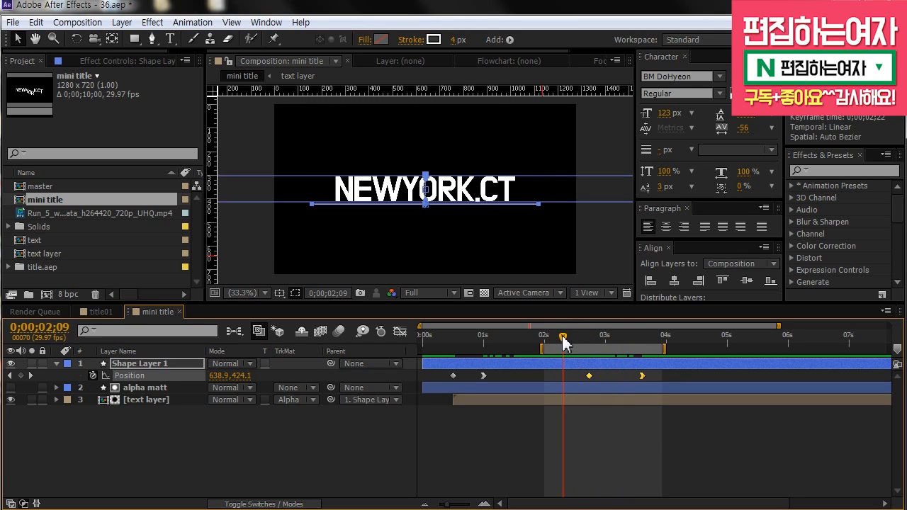
{"action": "key", "text": "KP_0"}
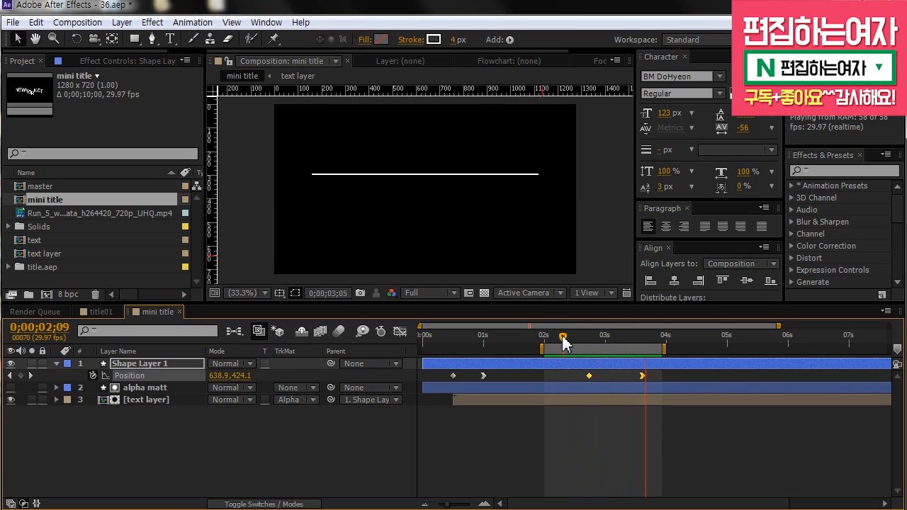
{"action": "left_click", "coordinate": [652, 359]}
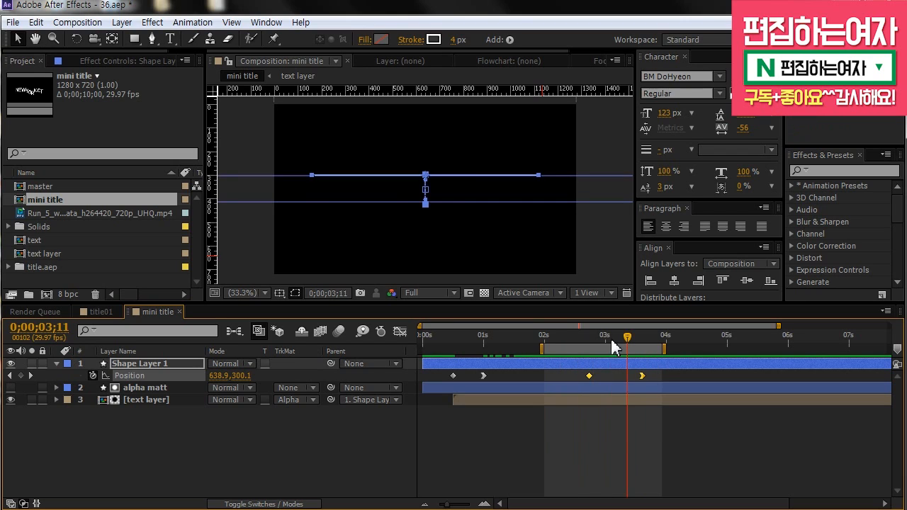
{"action": "left_click", "coordinate": [561, 335]}
{"action": "key", "text": "KP_0"}
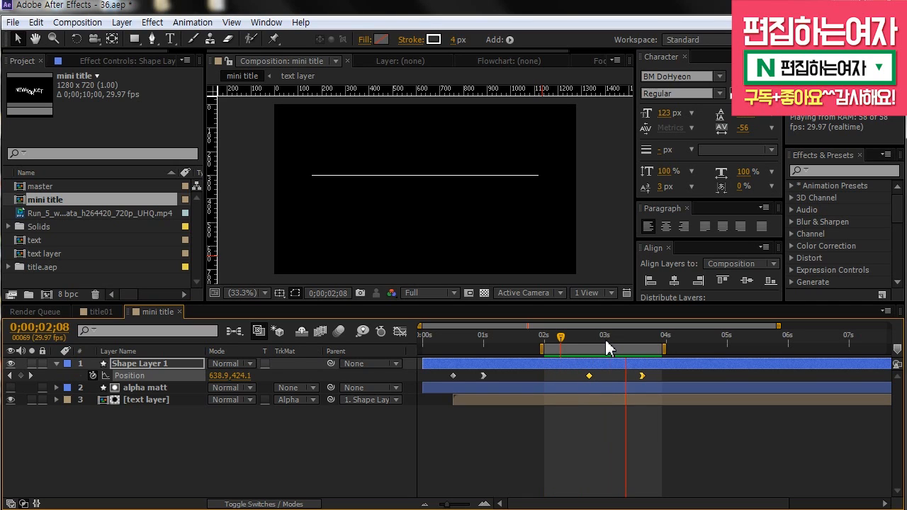
Scrub through the opening of the animation to examine how the letters and the alpha matt area relate to the falling line.
{"action": "mouse_move", "coordinate": [630, 345]}
{"action": "left_mouse_down"}
{"action": "mouse_move", "coordinate": [543, 342]}
{"action": "mouse_move", "coordinate": [633, 356]}
{"action": "mouse_move", "coordinate": [447, 360]}
{"action": "mouse_move", "coordinate": [453, 346]}
{"action": "mouse_move", "coordinate": [498, 344]}
{"action": "mouse_move", "coordinate": [447, 344]}
{"action": "mouse_move", "coordinate": [464, 346]}
{"action": "left_mouse_up"}
{"action": "left_click", "coordinate": [473, 440]}
{"action": "left_click_drag", "start_coordinate": [507, 355], "coordinate": [458, 344]}
{"action": "left_click", "coordinate": [149, 388]}
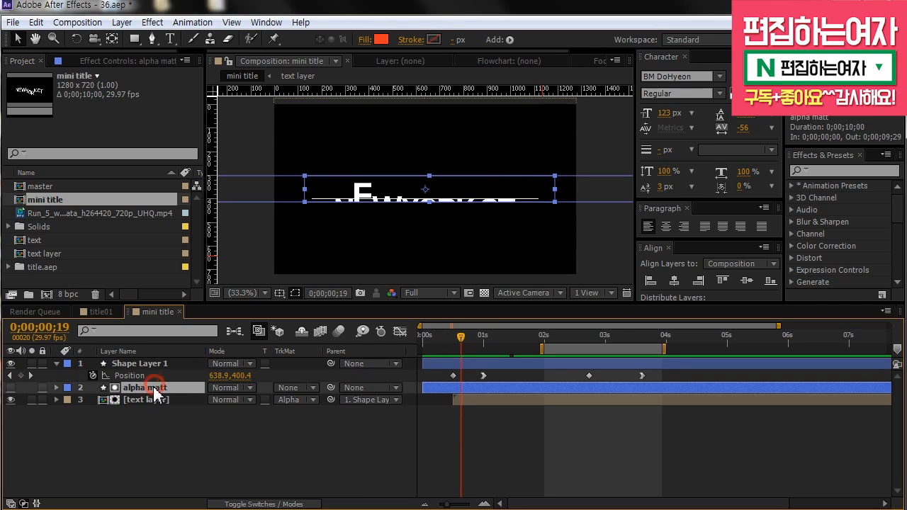
Enable Position keyframing on the alpha matt layer with a keyframe at 0;00;01;00.
{"action": "mouse_move", "coordinate": [485, 341]}
{"action": "left_mouse_down"}
{"action": "mouse_move", "coordinate": [607, 339]}
{"action": "mouse_move", "coordinate": [421, 341]}
{"action": "mouse_move", "coordinate": [484, 354]}
{"action": "left_mouse_up"}
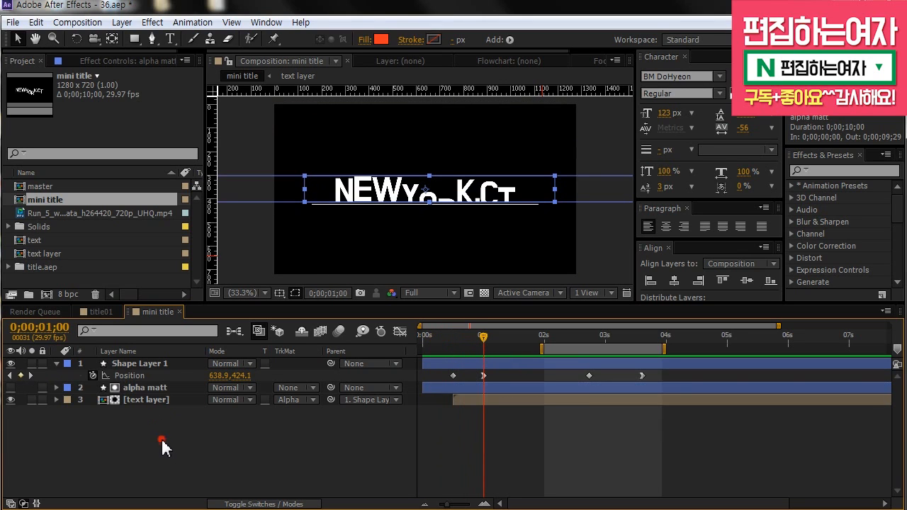
{"action": "left_click", "coordinate": [141, 386]}
{"action": "key", "text": "p"}
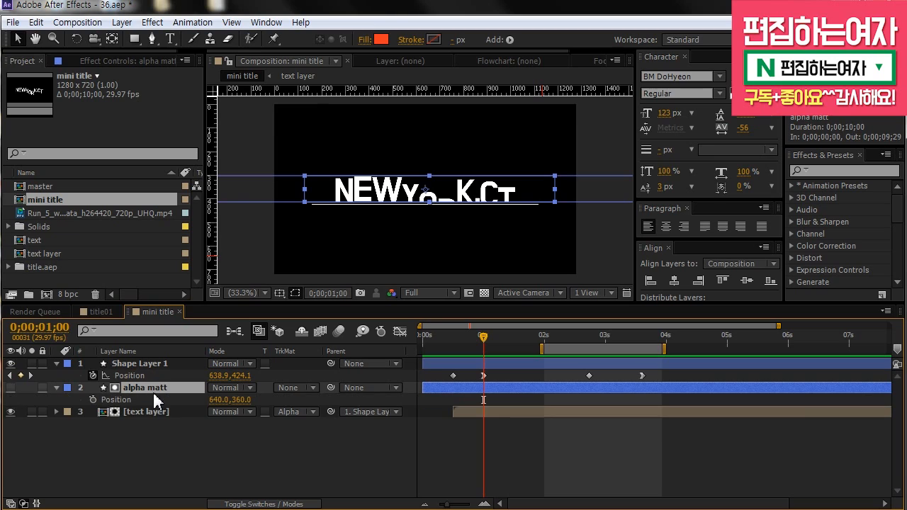
{"action": "left_click", "coordinate": [93, 399]}
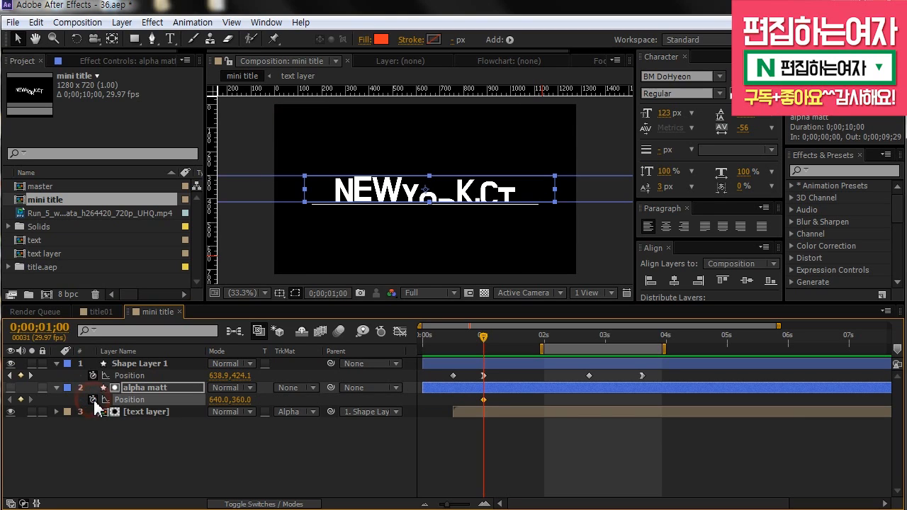
At 0;00;00;15, raise the alpha matt layer just above the line to position 640.0, 297.0.
{"action": "left_click", "coordinate": [482, 337]}
{"action": "left_click_drag", "start_coordinate": [482, 336], "coordinate": [453, 337]}
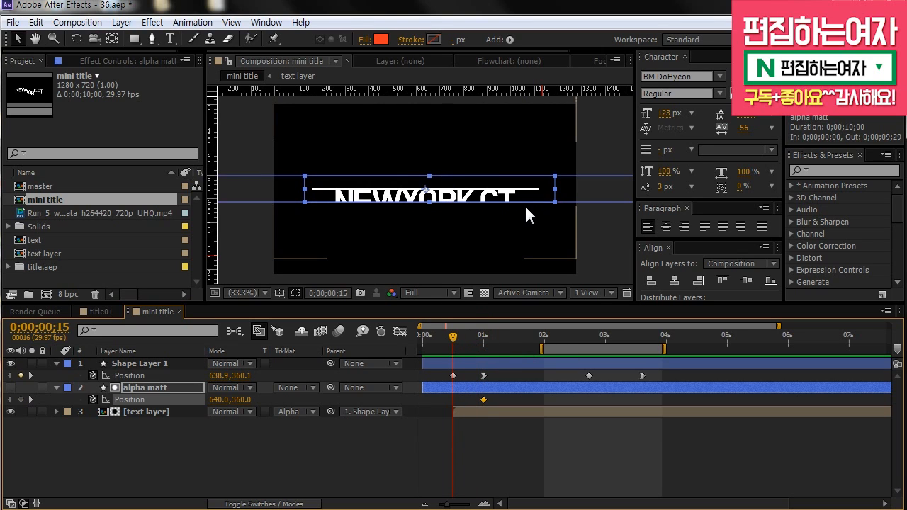
{"action": "left_click", "coordinate": [156, 388]}
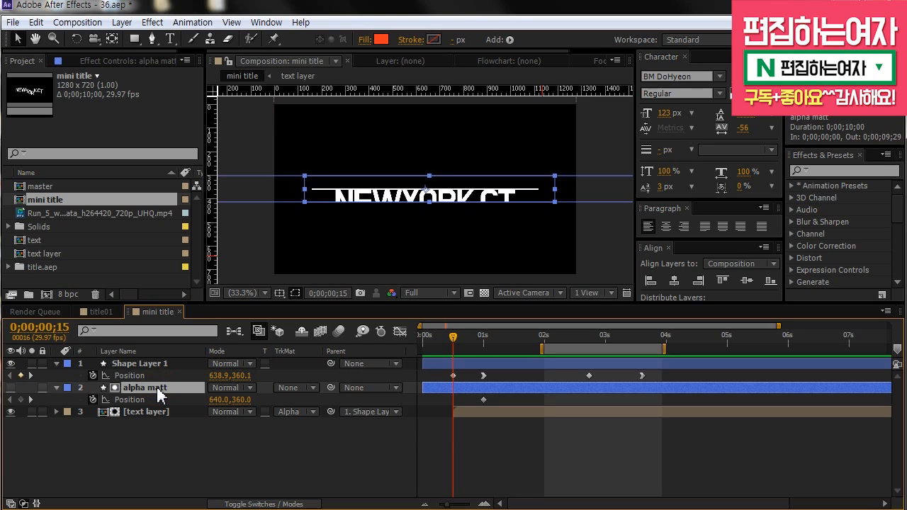
{"action": "key", "text": "shift+Up"}
{"action": "key", "text": "shift+Up"}
{"action": "key", "text": "shift+Up"}
{"action": "key", "text": "shift+Up"}
{"action": "key", "text": "shift+Up"}
{"action": "key", "text": "shift+Up"}
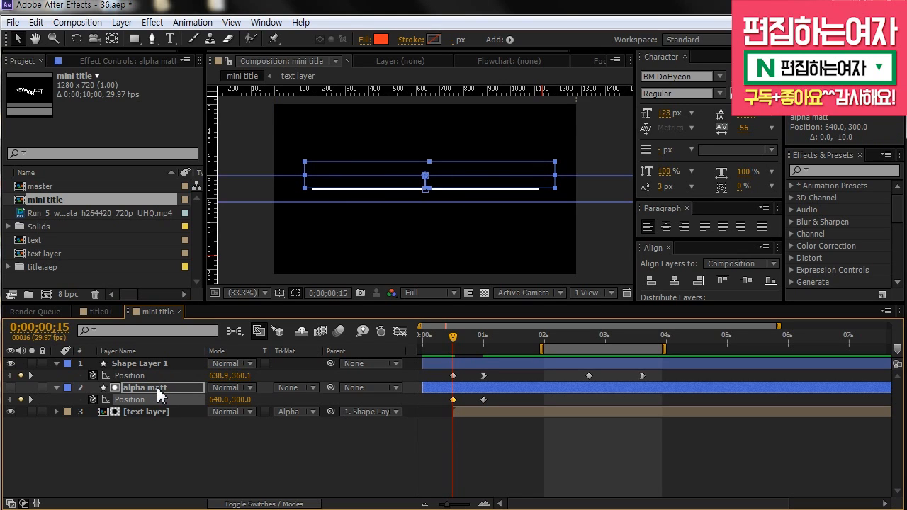
{"action": "key", "text": "Up"}
{"action": "key", "text": "Up"}
{"action": "key", "text": "Up"}
{"action": "key", "text": "Up"}
{"action": "key", "text": "Up"}
{"action": "key", "text": "Up"}
{"action": "key", "text": "Up"}
{"action": "key", "text": "Up"}
{"action": "key", "text": "Up"}
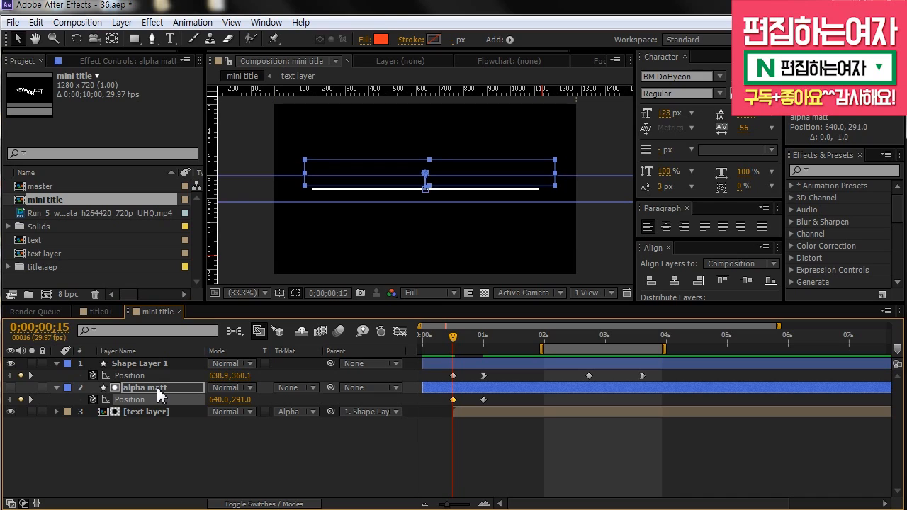
{"action": "key", "text": "Down"}
{"action": "key", "text": "Down"}
{"action": "key", "text": "Down"}
{"action": "key", "text": "Down"}
{"action": "key", "text": "Down"}
{"action": "key", "text": "Down"}
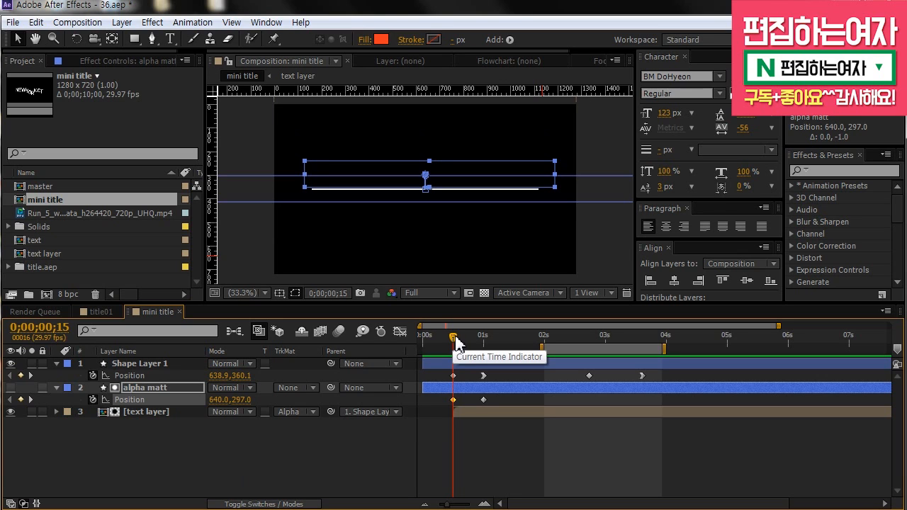
Apply Easy Ease In to the alpha matt layer's Position keyframe at 0;00;01;00.
{"action": "left_click_drag", "start_coordinate": [454, 342], "coordinate": [513, 345]}
{"action": "left_click", "coordinate": [480, 439]}
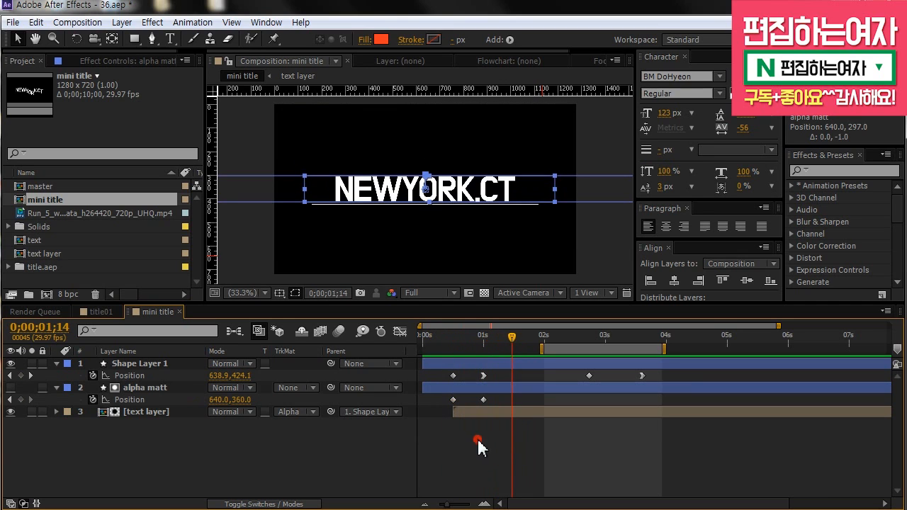
{"action": "left_click", "coordinate": [483, 400]}
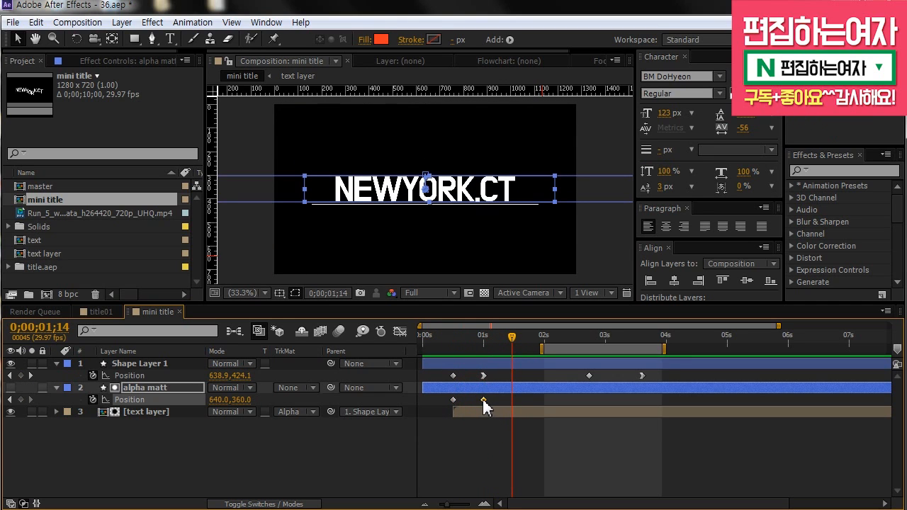
{"action": "right_click", "coordinate": [483, 399]}
{"action": "mouse_move", "coordinate": [583, 388]}
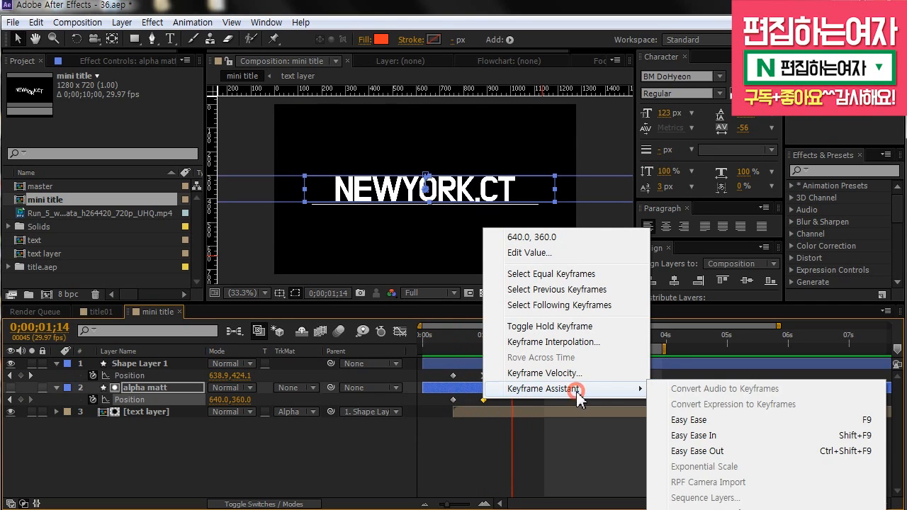
{"action": "left_click", "coordinate": [707, 436]}
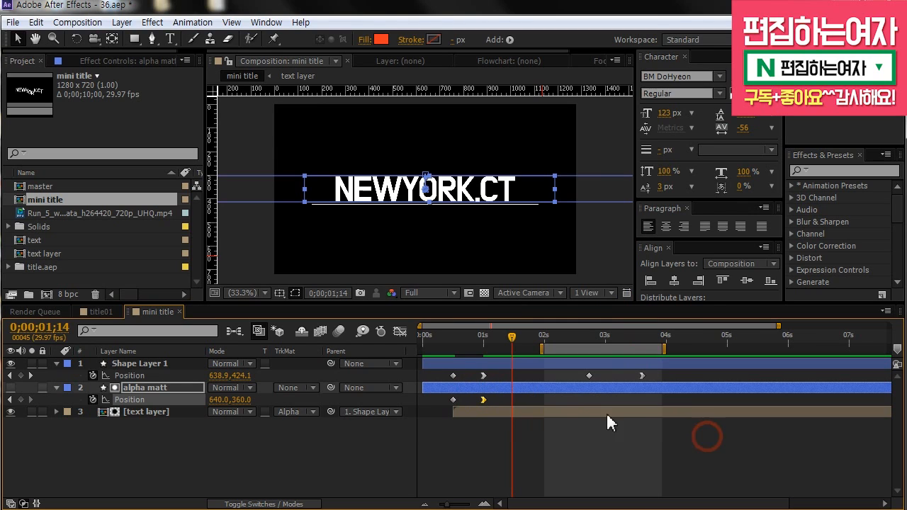
Lengthen the incoming ease of the alpha matt layer's final Position keyframe in the Graph Editor.
{"action": "left_click", "coordinate": [400, 331]}
{"action": "left_click_drag", "start_coordinate": [479, 469], "coordinate": [467, 470]}
{"action": "left_click", "coordinate": [401, 332]}
Extend the work area back to the start of the composition and preview the whole title animation.
{"action": "left_click_drag", "start_coordinate": [536, 348], "coordinate": [421, 347]}
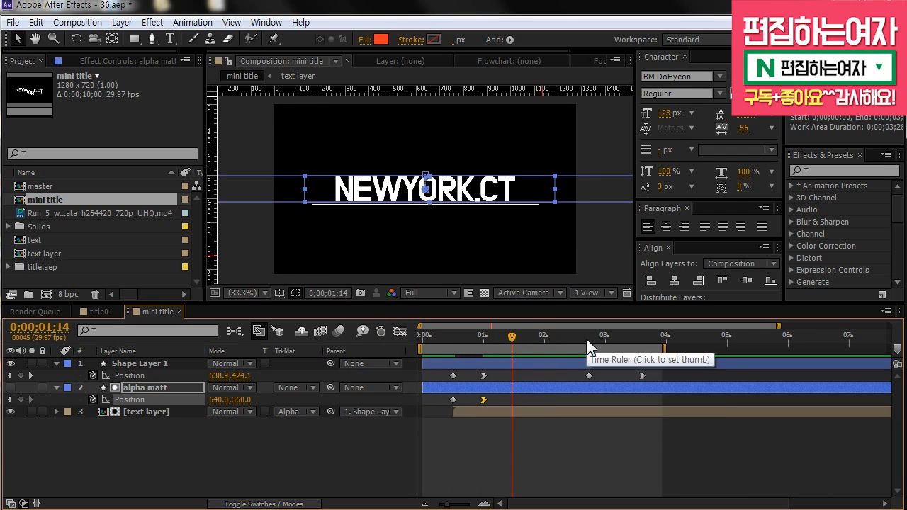
{"action": "key", "text": "space"}
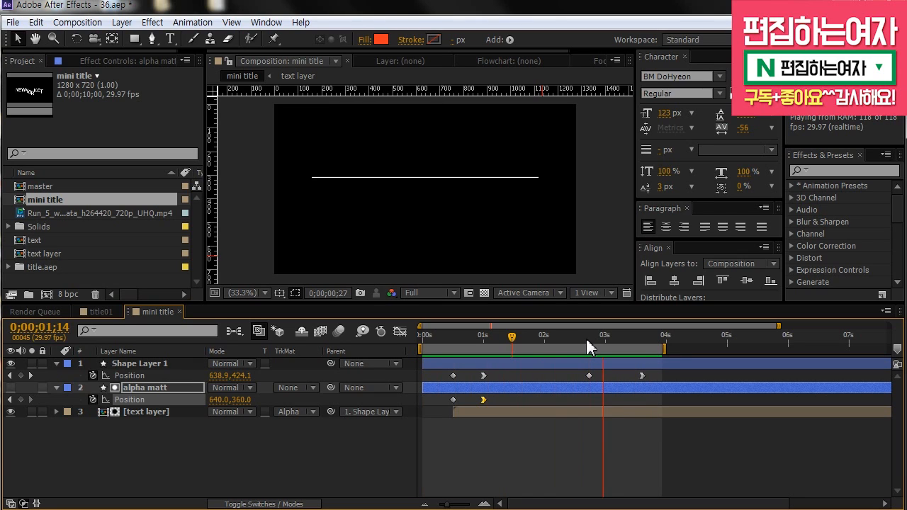
{"action": "key", "text": "space"}
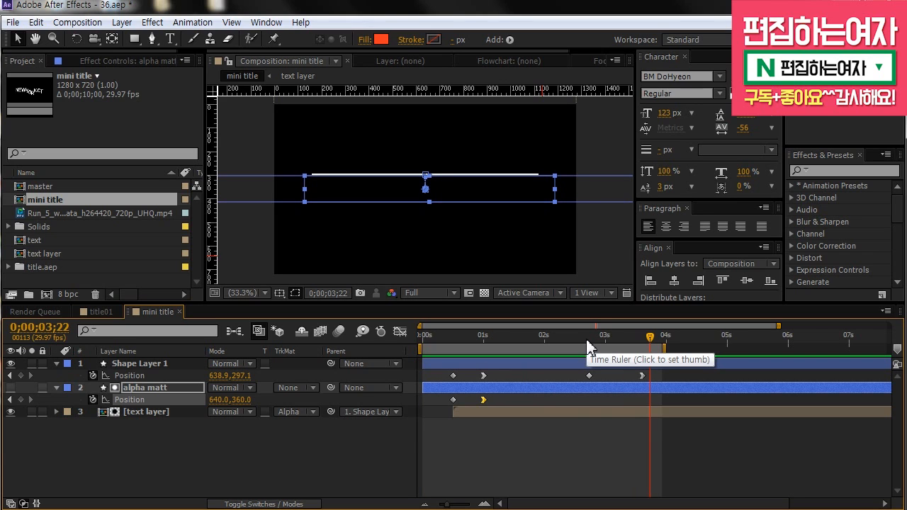
{"action": "mouse_move", "coordinate": [586, 346]}
{"action": "left_mouse_down"}
{"action": "mouse_move", "coordinate": [439, 346]}
{"action": "mouse_move", "coordinate": [592, 344]}
{"action": "left_mouse_up"}
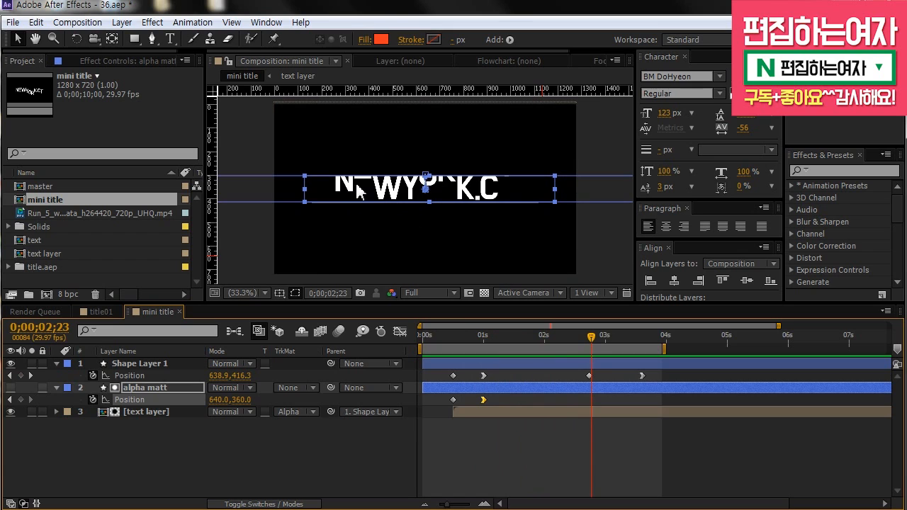
{"action": "left_click_drag", "start_coordinate": [593, 341], "coordinate": [459, 340]}
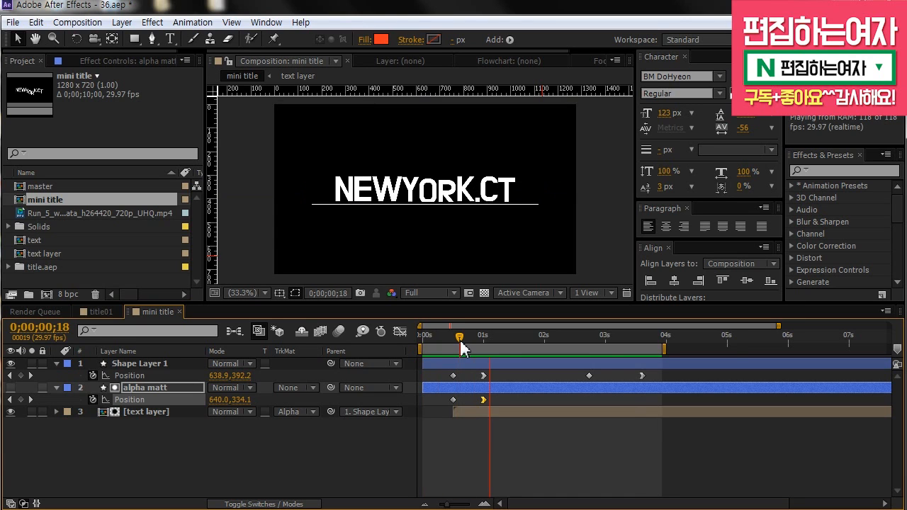
{"action": "left_click_drag", "start_coordinate": [633, 338], "coordinate": [641, 339]}
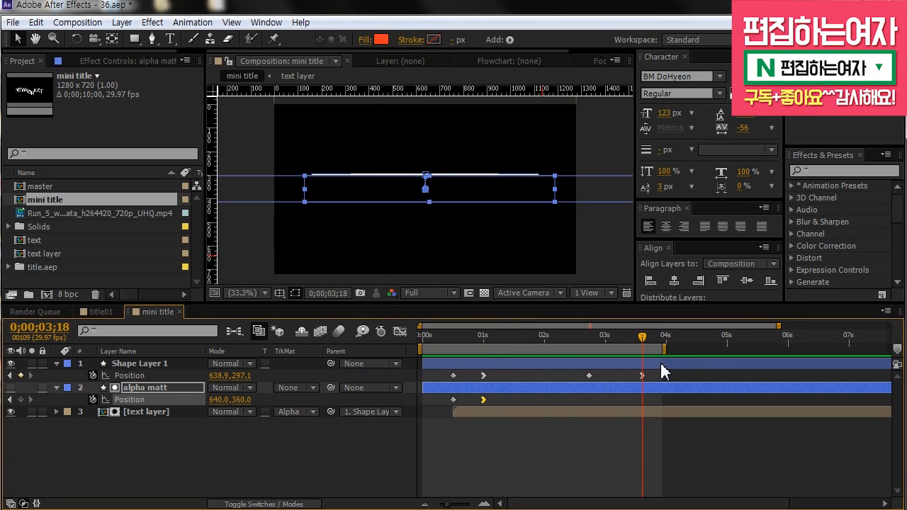
Extend the end of the work area to just past the five-second mark.
{"action": "left_click", "coordinate": [667, 464]}
{"action": "left_click_drag", "start_coordinate": [664, 348], "coordinate": [742, 349]}
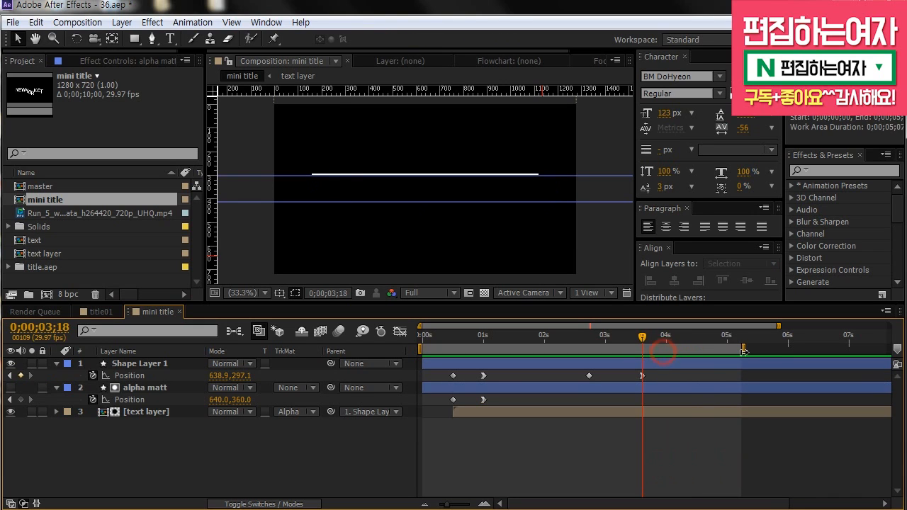
{"action": "left_click", "coordinate": [670, 365]}
{"action": "left_click_drag", "start_coordinate": [607, 345], "coordinate": [635, 344]}
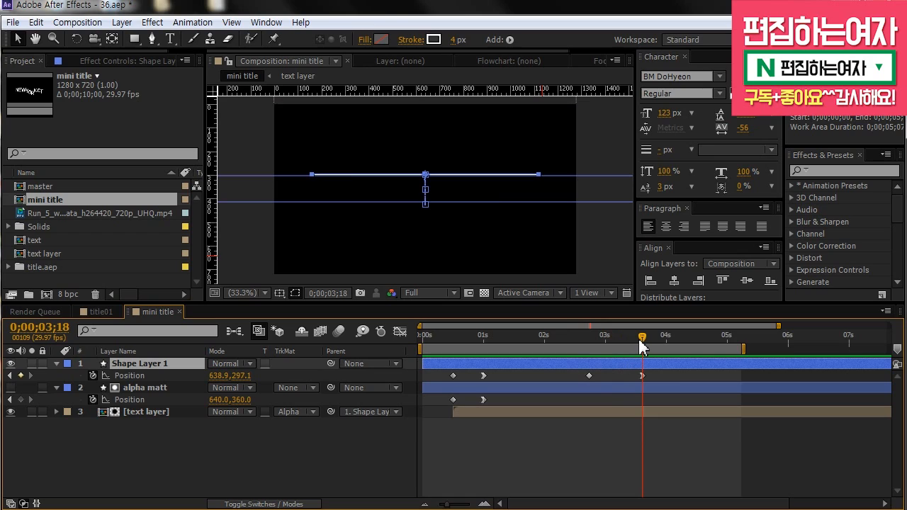
{"action": "left_click", "coordinate": [714, 482]}
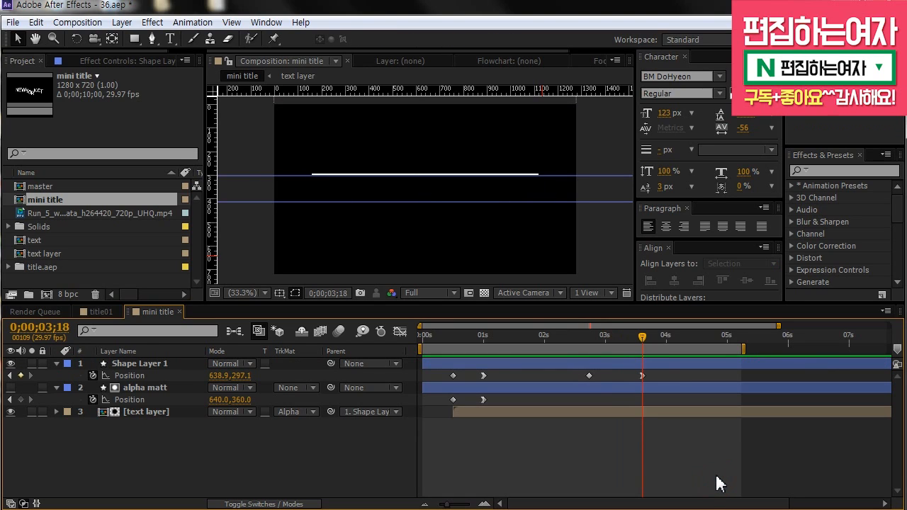
Copy Shape Layer 1's 100% Scale keyframe from 0;00;00;10 to 0;00;03;23 and convert the copy to linear.
{"action": "key", "text": "Page_Down"}
{"action": "key", "text": "Page_Down"}
{"action": "key", "text": "Page_Down"}
{"action": "key", "text": "Page_Down"}
{"action": "key", "text": "Page_Down"}
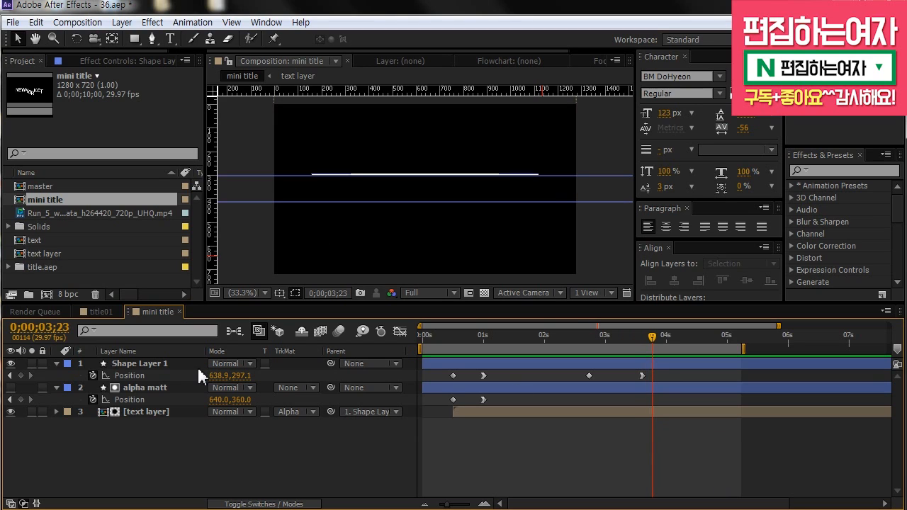
{"action": "left_click", "coordinate": [133, 364]}
{"action": "key", "text": "s"}
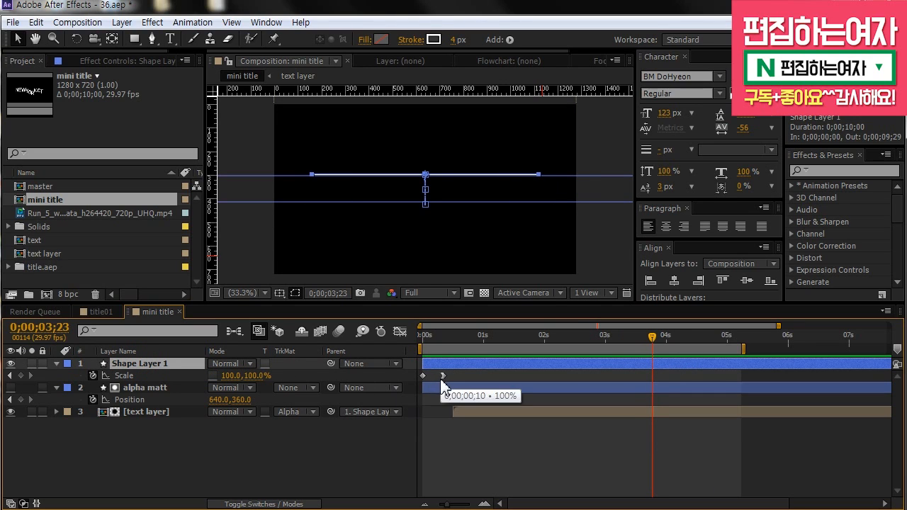
{"action": "left_click_drag", "start_coordinate": [435, 375], "coordinate": [449, 380]}
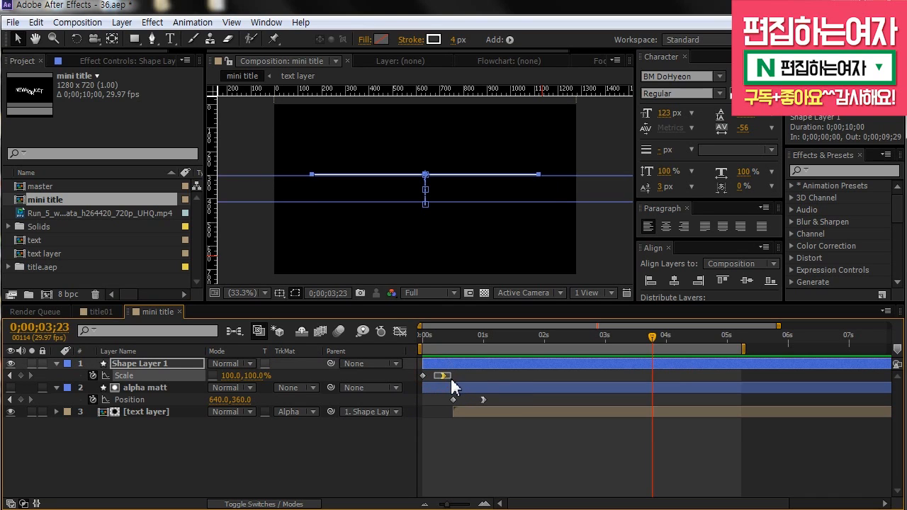
{"action": "key", "text": "ctrl+c"}
{"action": "key", "text": "ctrl+v"}
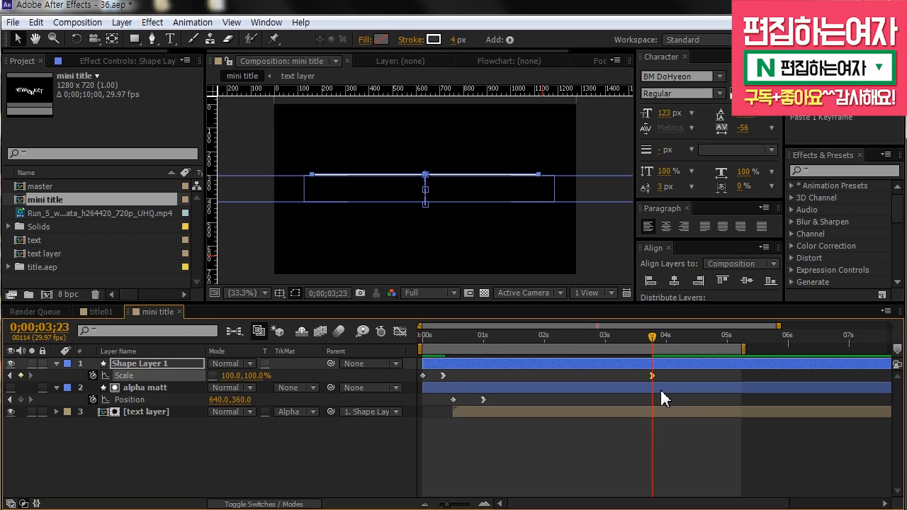
{"action": "left_click", "coordinate": [653, 377]}
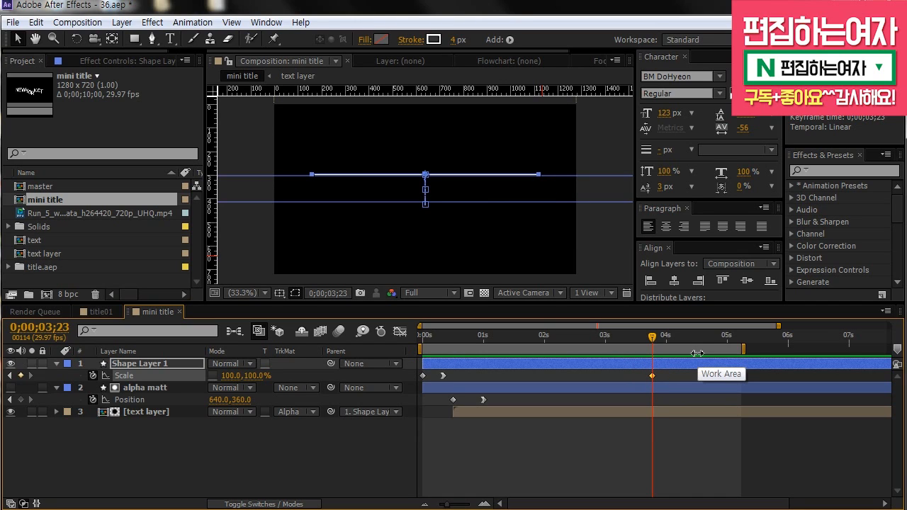
At 0;00;04;03, set the line's Scale to 0.0, 100.0% and apply Easy Ease In to that keyframe.
{"action": "key", "text": "shift+Page_Down"}
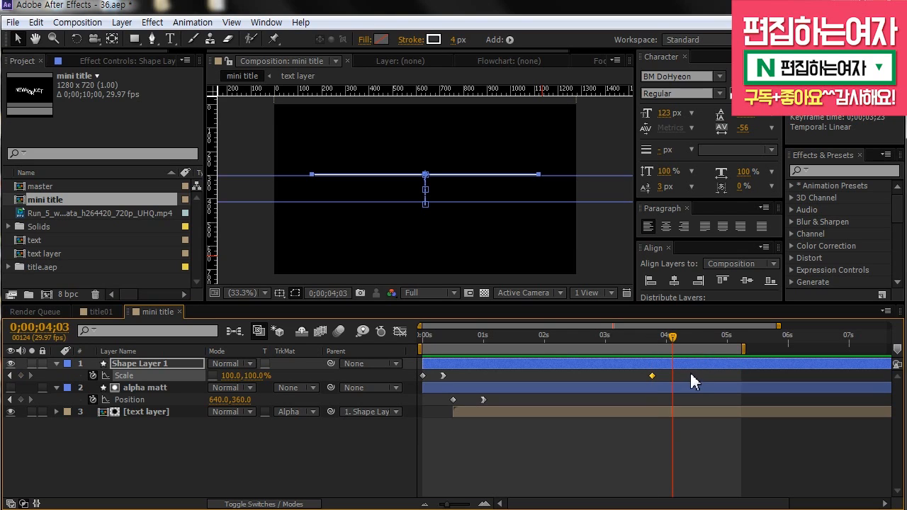
{"action": "left_click", "coordinate": [231, 378]}
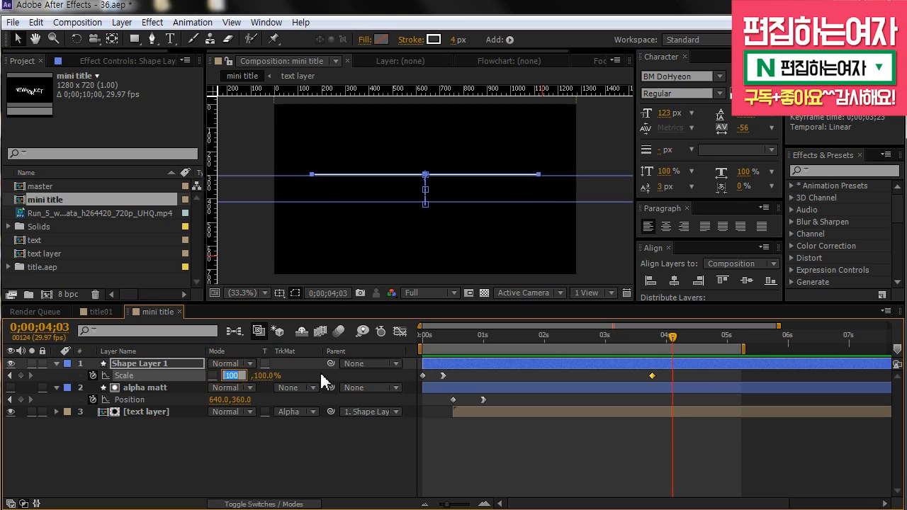
{"action": "key", "text": "Return"}
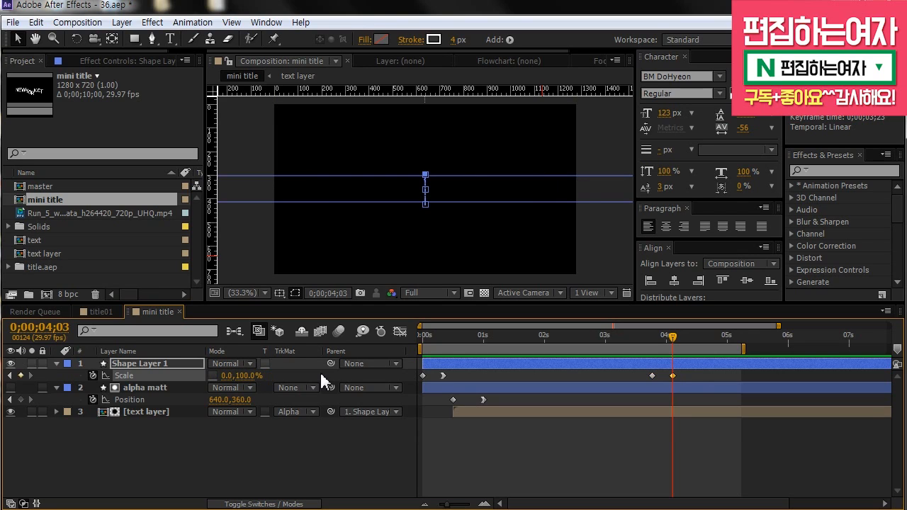
{"action": "right_click", "coordinate": [673, 375]}
{"action": "left_click", "coordinate": [786, 366]}
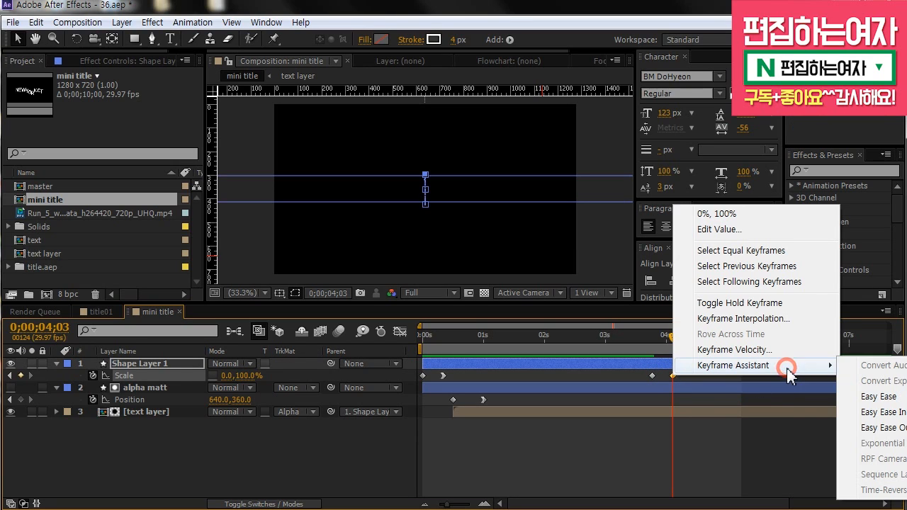
{"action": "left_click", "coordinate": [870, 413]}
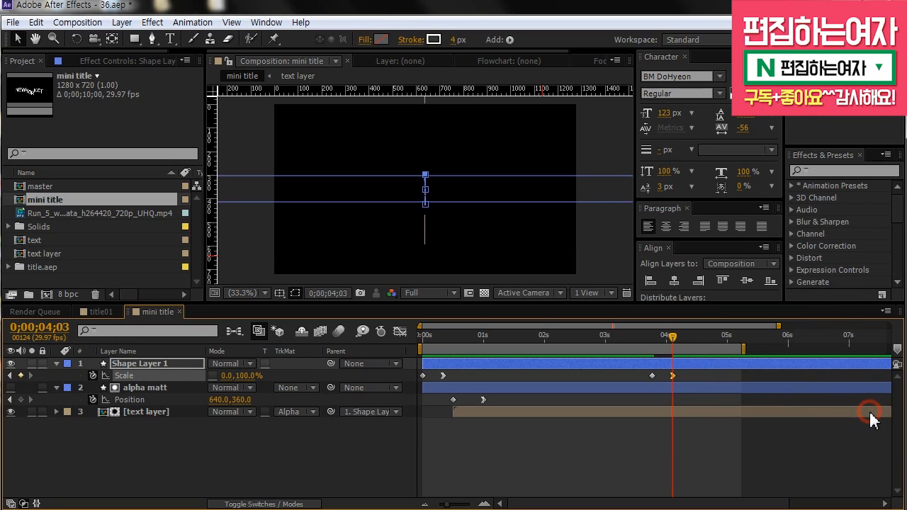
Lengthen the incoming ease of the line's final Scale keyframe in the Graph Editor so the shrink slows down gradually.
{"action": "left_click", "coordinate": [399, 331]}
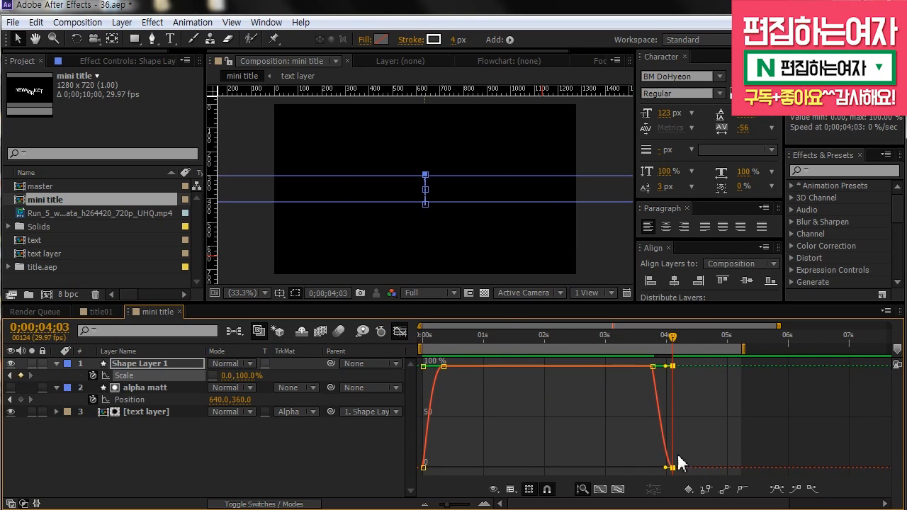
{"action": "key", "text": "equal"}
{"action": "left_click_drag", "start_coordinate": [660, 467], "coordinate": [625, 468]}
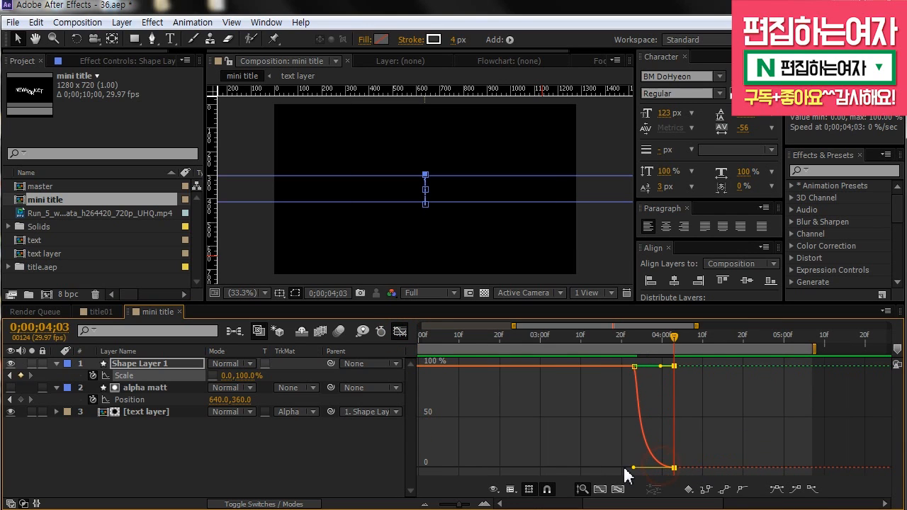
{"action": "left_click", "coordinate": [400, 332]}
{"action": "key", "text": "minus"}
End the work area at 0;00;04;12 and preview the complete title animation.
{"action": "left_click_drag", "start_coordinate": [683, 336], "coordinate": [700, 338]}
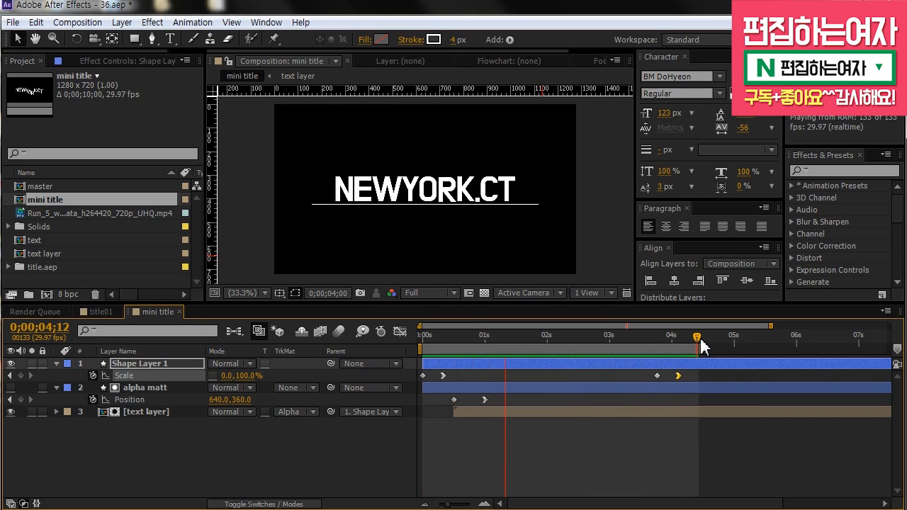
{"action": "left_click", "coordinate": [623, 337]}
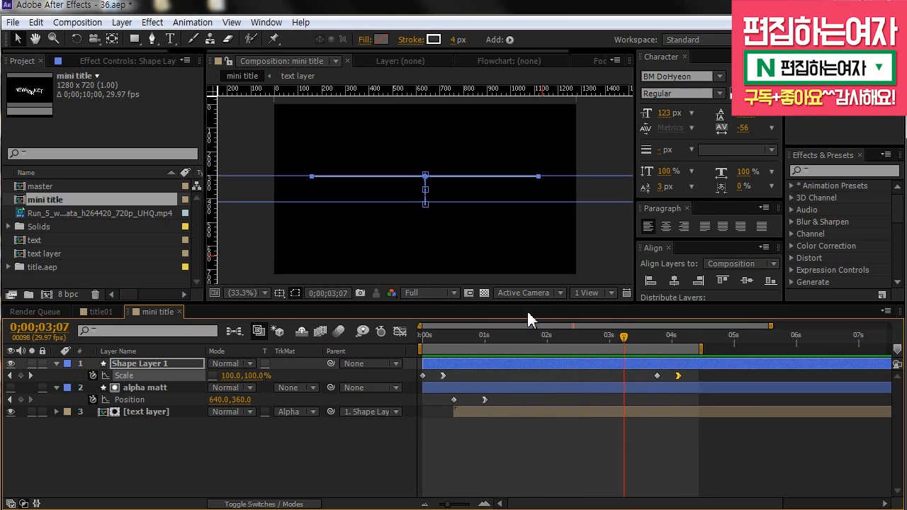
In the title01 composition, replace the old title layer with the mini title composition above the city footage and preview it.
{"action": "left_click", "coordinate": [111, 313]}
{"action": "left_click", "coordinate": [151, 364]}
{"action": "key", "text": "Delete"}
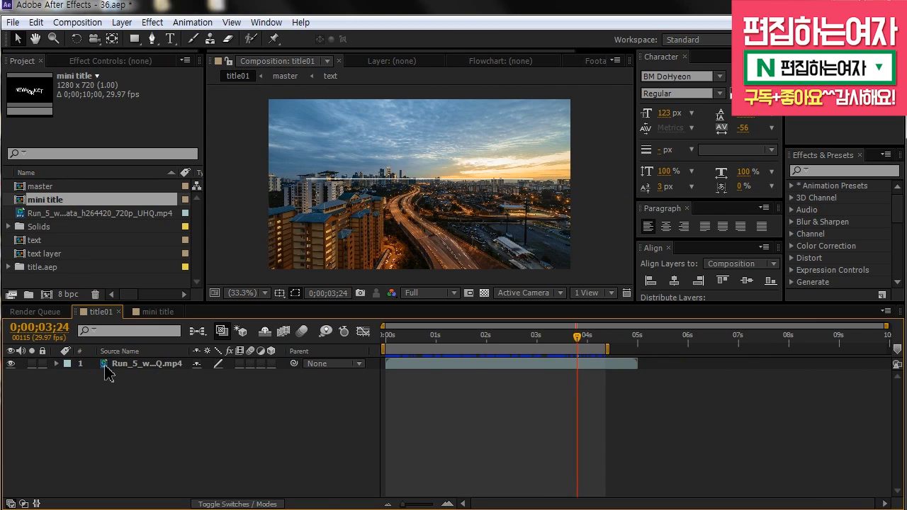
{"action": "left_click_drag", "start_coordinate": [51, 200], "coordinate": [62, 261]}
{"action": "key", "text": "ctrl+slash"}
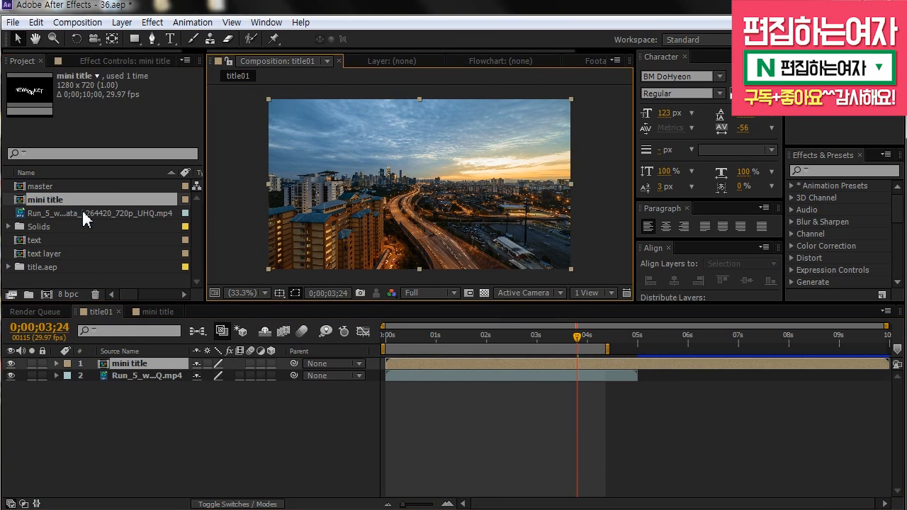
{"action": "left_click", "coordinate": [415, 337]}
{"action": "key", "text": "space"}
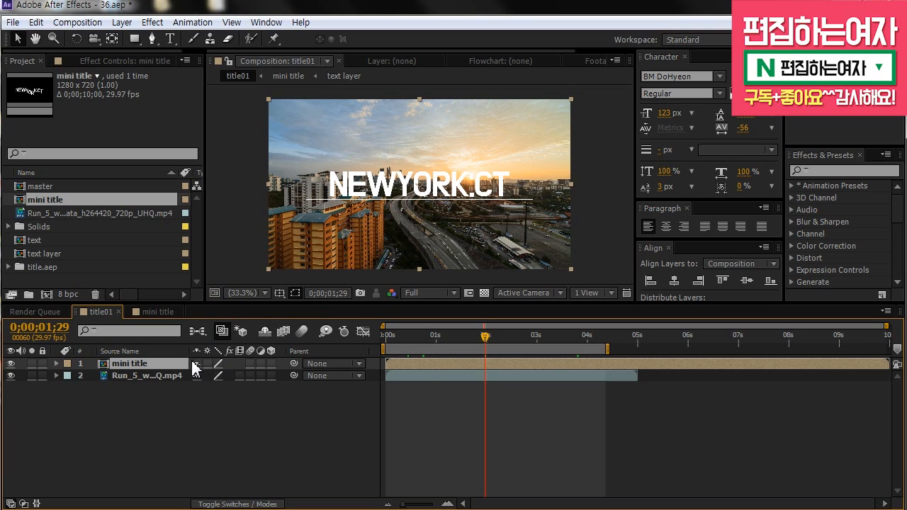
Delete the mini title layer from title01, add it again above the footage, and scrub through the title.
{"action": "key", "text": "Delete"}
{"action": "left_click", "coordinate": [59, 200]}
{"action": "key", "text": "ctrl+slash"}
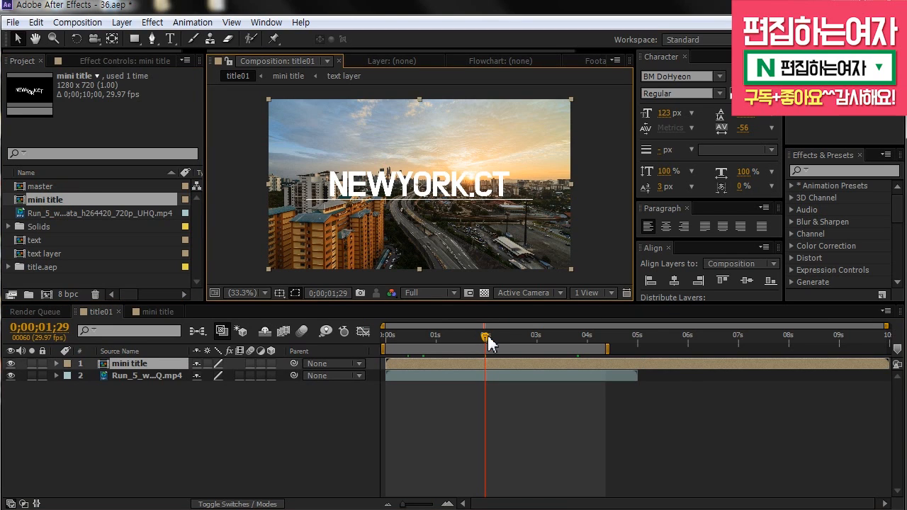
{"action": "left_click", "coordinate": [464, 335]}
{"action": "left_click_drag", "start_coordinate": [384, 339], "coordinate": [547, 351]}
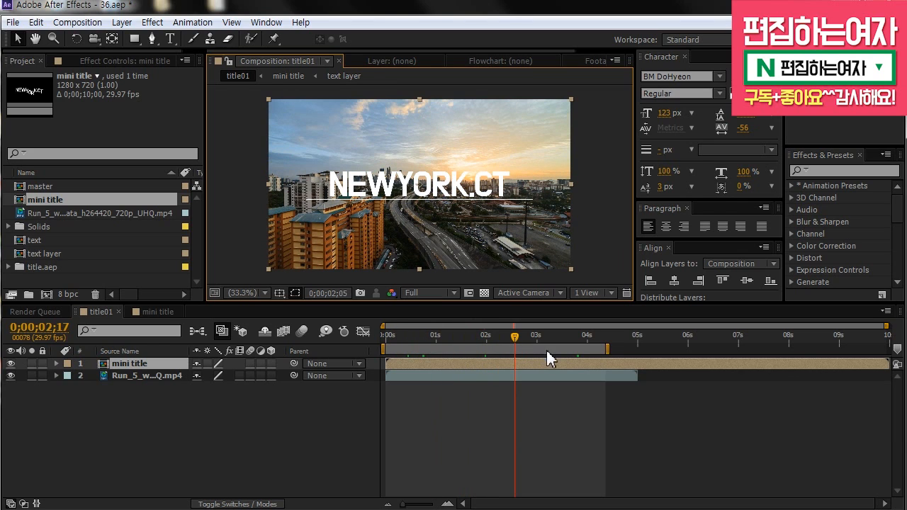
Return to the mini title composition and scrub to 0;00;02;15 to inspect the title before its exit.
{"action": "left_click", "coordinate": [161, 312]}
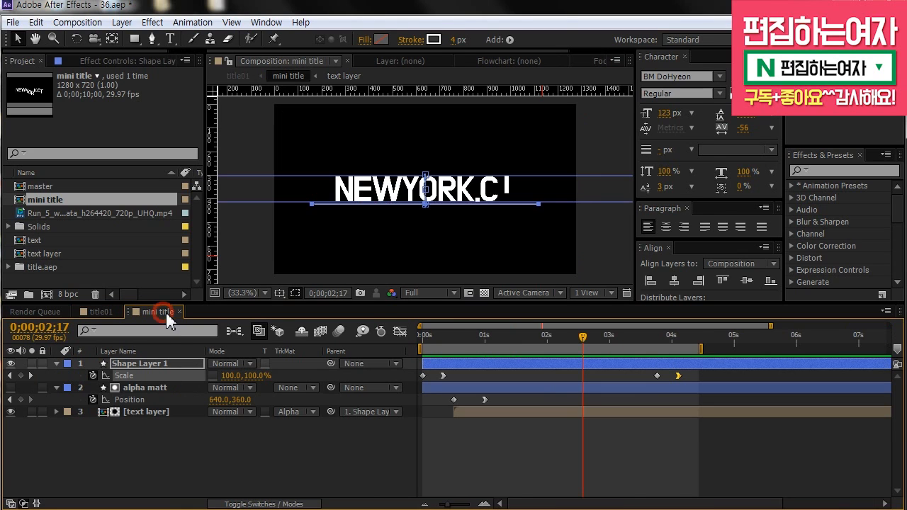
{"action": "left_click_drag", "start_coordinate": [522, 349], "coordinate": [578, 347]}
{"action": "left_click", "coordinate": [617, 470]}
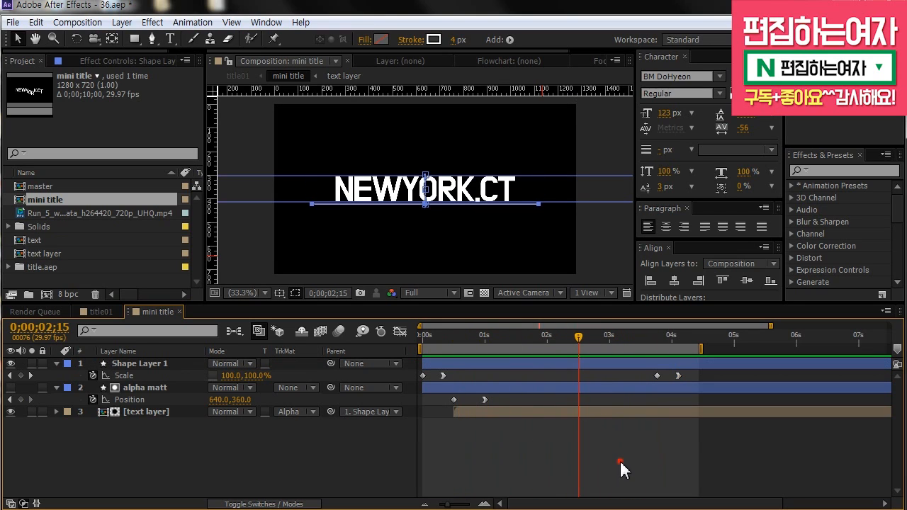